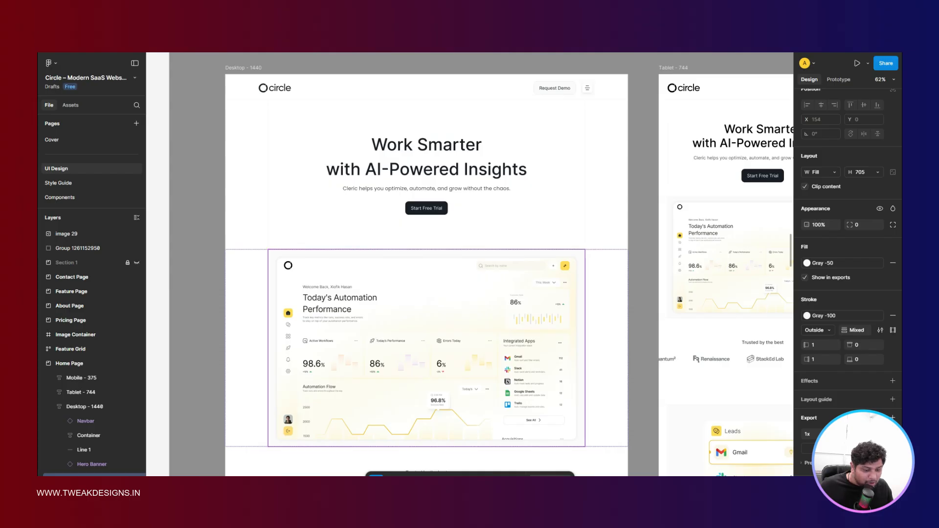
# - Switch to the Clock app and start the stopwatch
pyautogui.hotkey('alt', 'Tab')
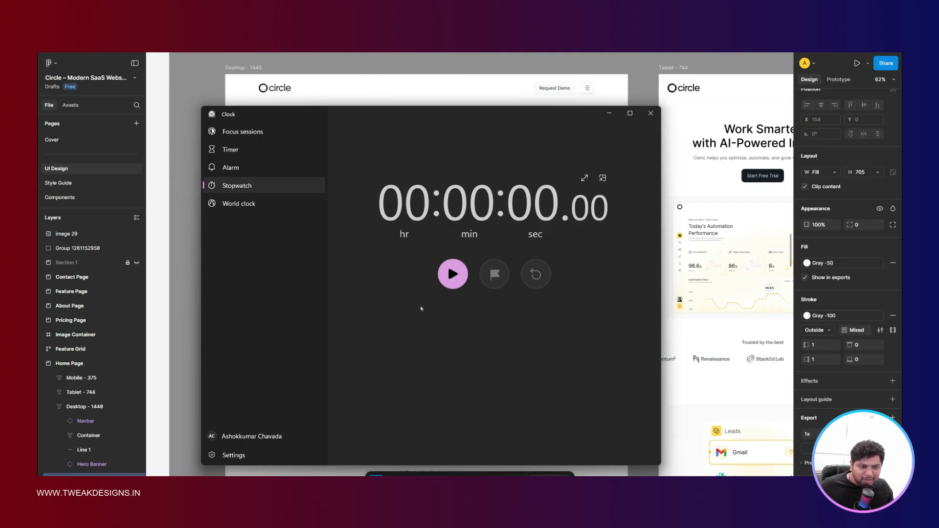
pyautogui.click(451, 282)
pyautogui.click(372, 47)
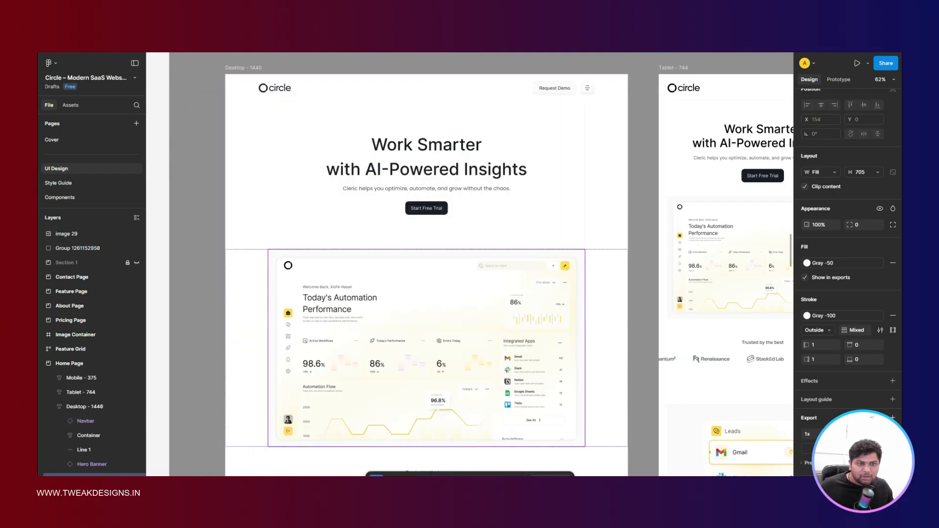
# - Switch to the Framer vs Wix Studio project in Framer and select the Desktop breakpoint on the canvas
pyautogui.hotkey('ctrl', 'Tab')
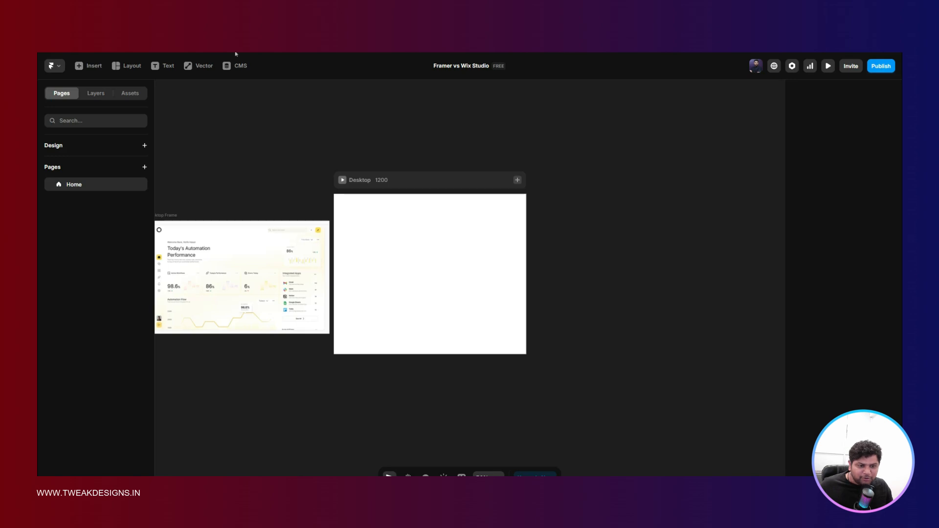
pyautogui.press('space')
pyautogui.moveTo(422, 188); pyautogui.dragTo(442, 154)
pyautogui.scroll(3, 442, 152)
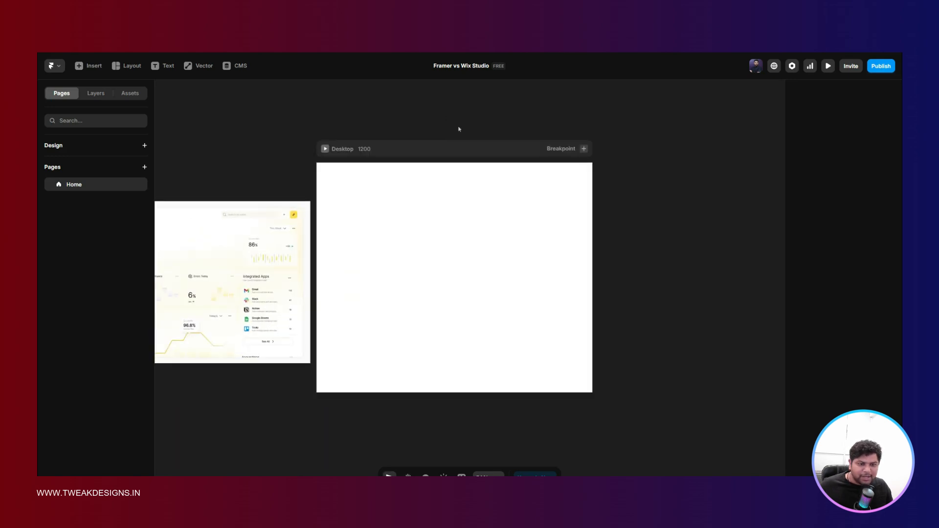
pyautogui.press('space')
pyautogui.moveTo(409, 125); pyautogui.dragTo(479, 99)
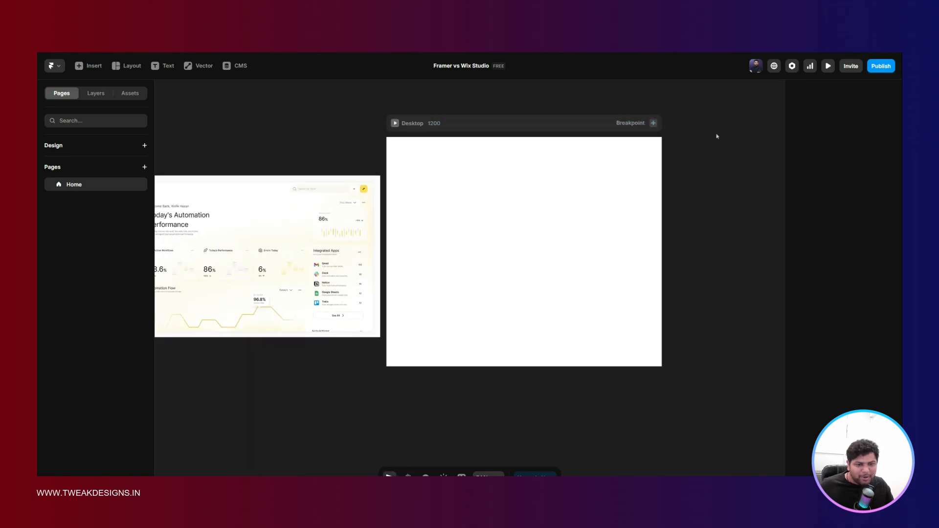
pyautogui.click(478, 195)
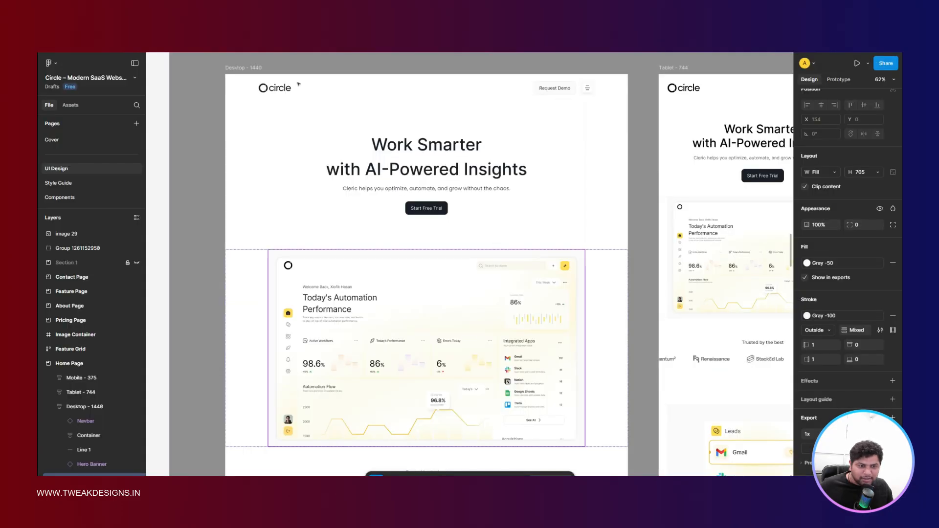
# - Switch to the Figma design and examine the sizes of the hero text, dashboard banner and Step Into the Agent Age containers
pyautogui.click(337, 158)
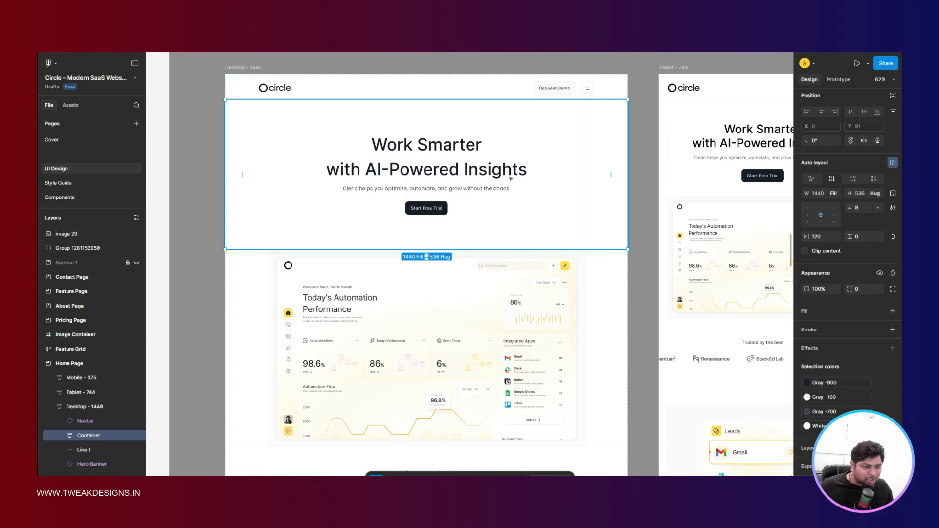
pyautogui.scroll(-3, 498, 225)
pyautogui.click(422, 234)
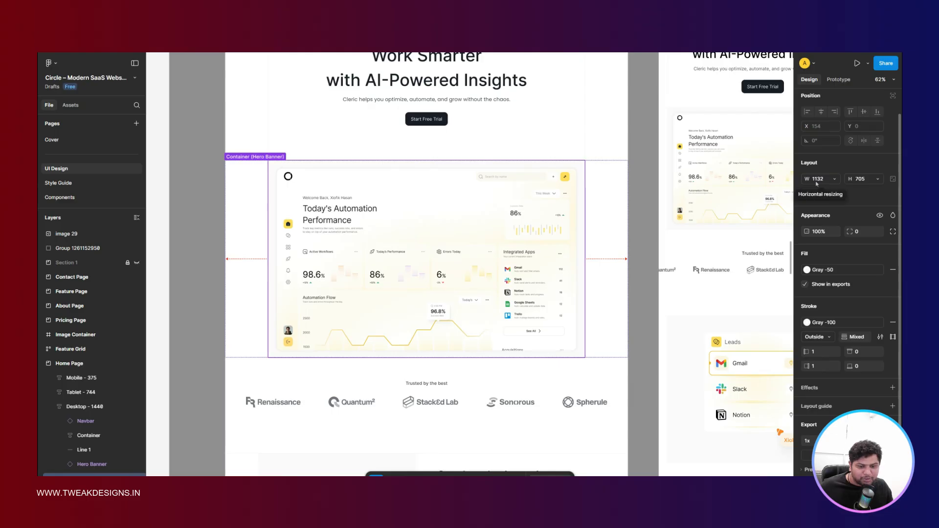
pyautogui.scroll(-7, 352, 298)
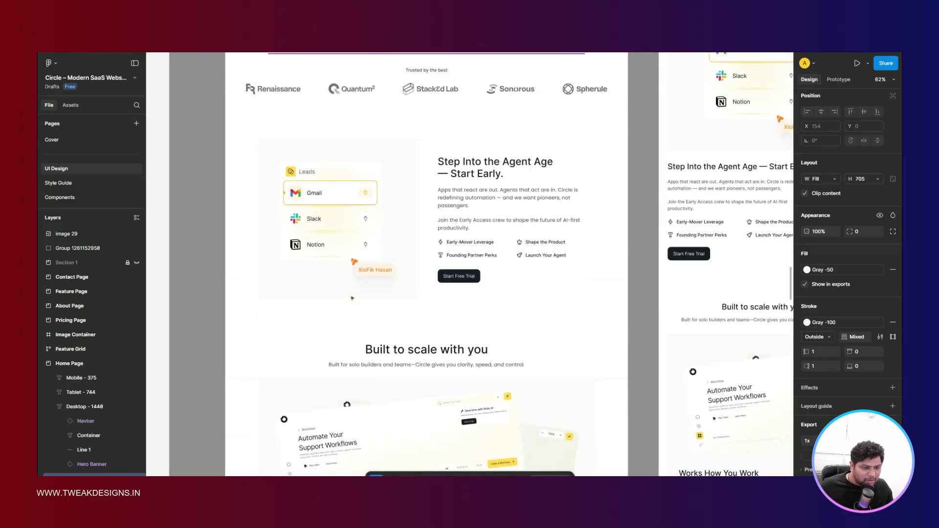
pyautogui.scroll(3, 352, 298)
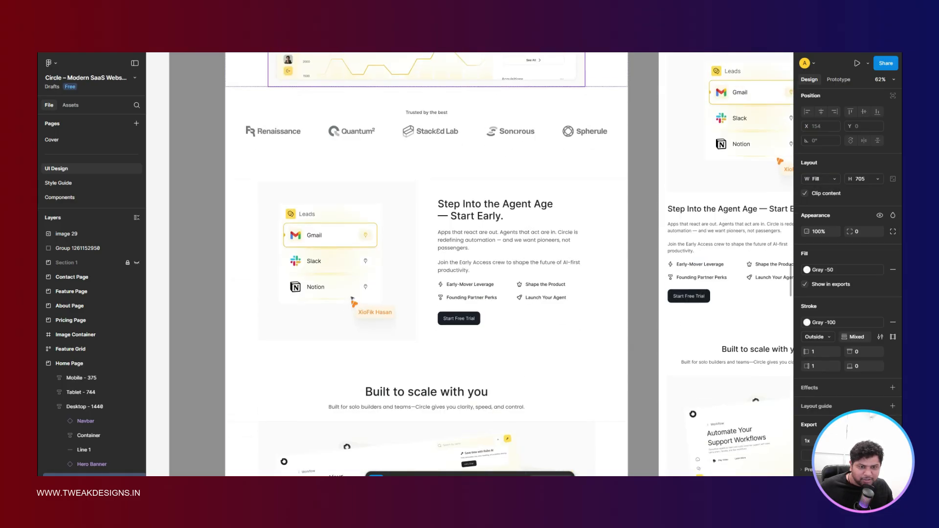
pyautogui.click(396, 315)
pyautogui.click(394, 304)
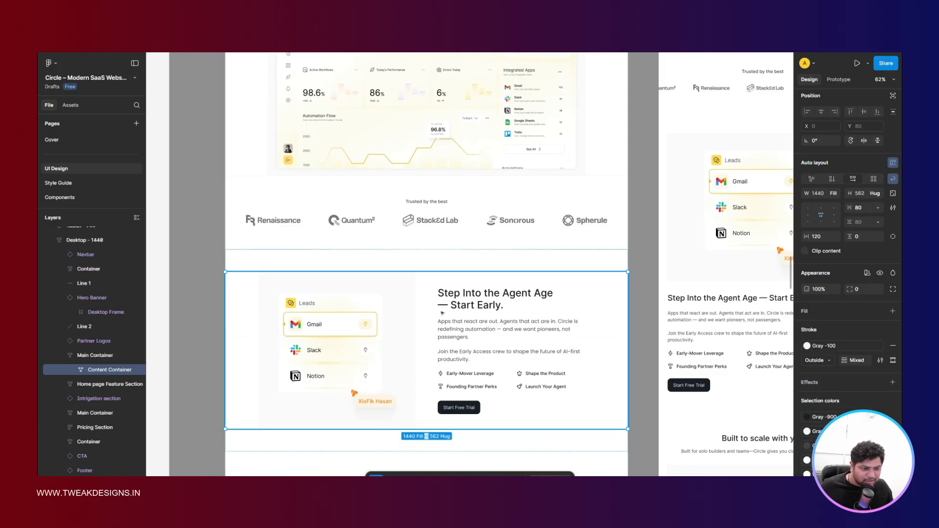
pyautogui.click(392, 295)
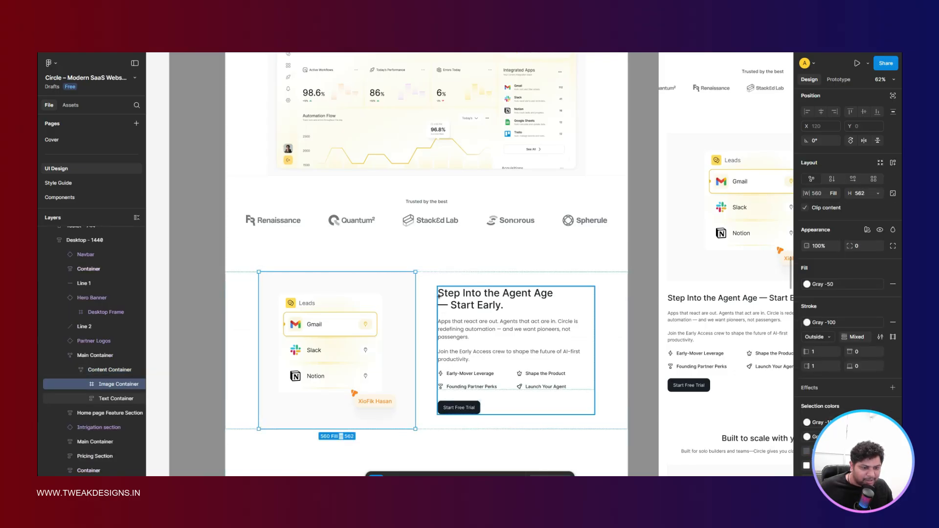
pyautogui.scroll(2, 425, 297)
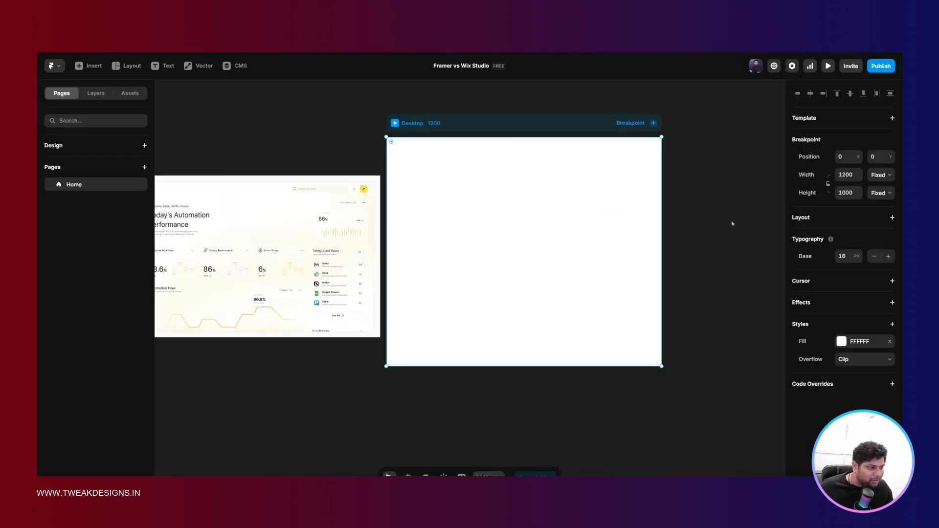
# - Switch to Framer and set the Desktop breakpoint's width to 1280
pyautogui.click(848, 174)
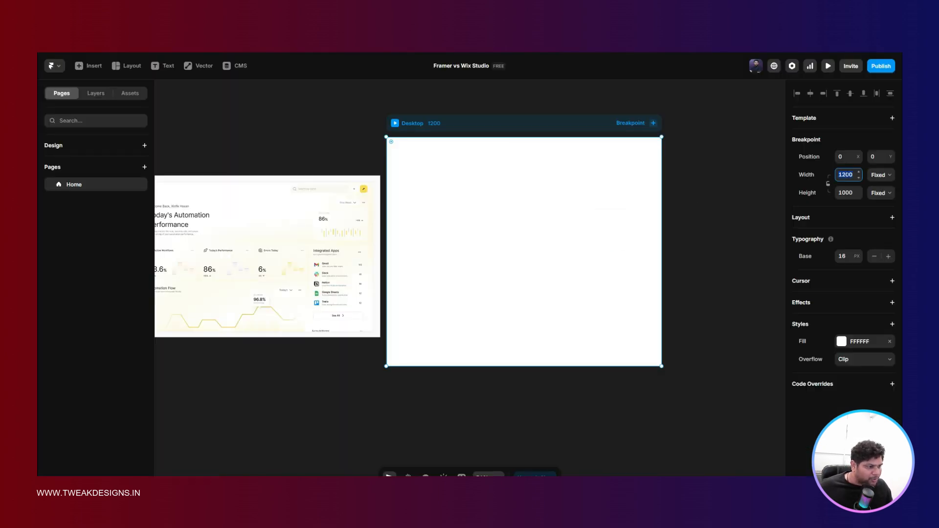
pyautogui.write('1280')
pyautogui.press('Return')
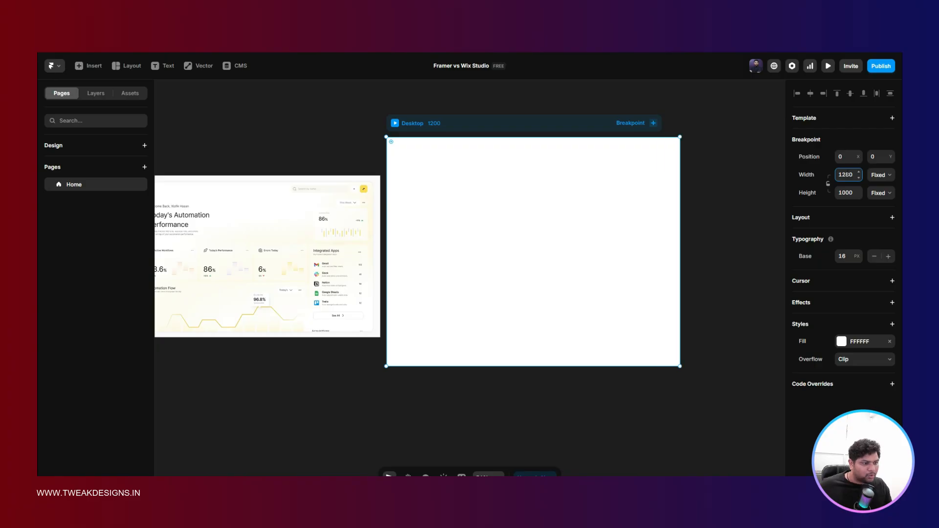
# - Add a vertical stack layout to the Desktop breakpoint and set its gap to 0
pyautogui.click(816, 217)
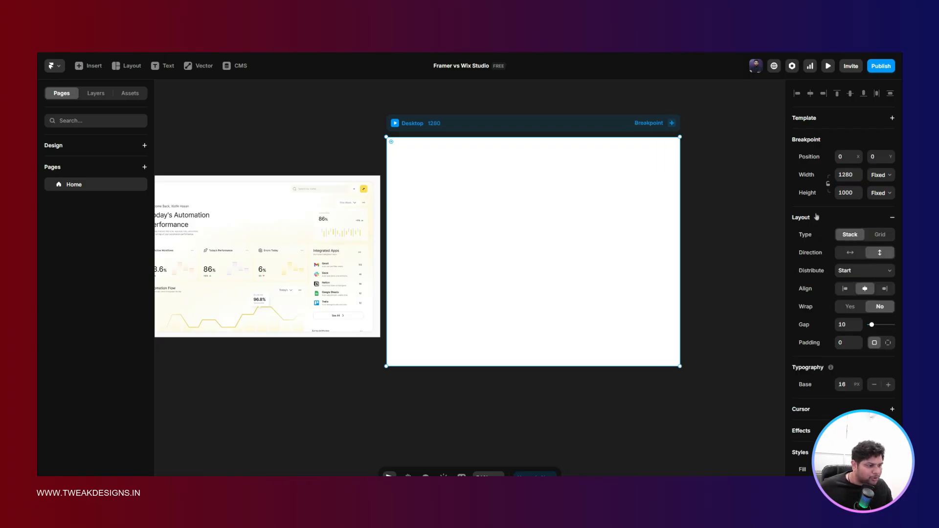
pyautogui.click(850, 323)
pyautogui.write('0')
pyautogui.press('Return')
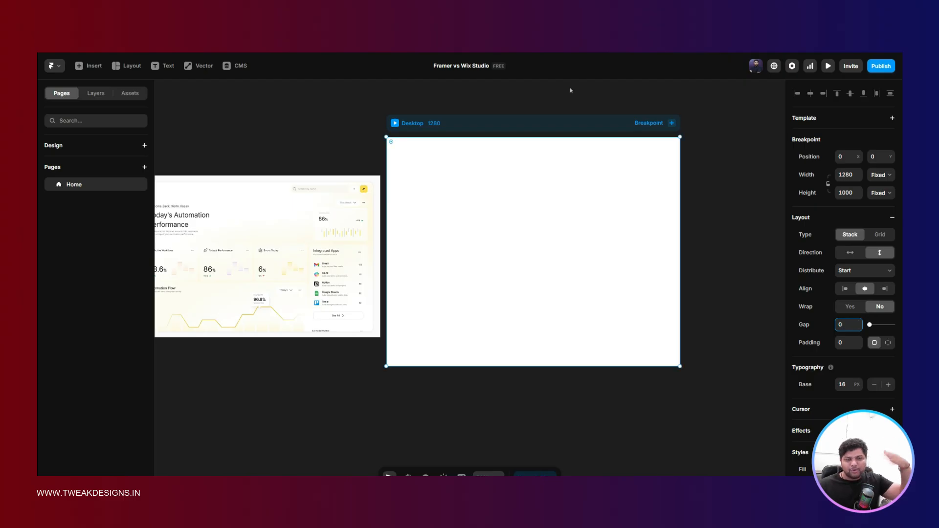
pyautogui.click(570, 90)
pyautogui.moveTo(568, 90); pyautogui.dragTo(419, 98)
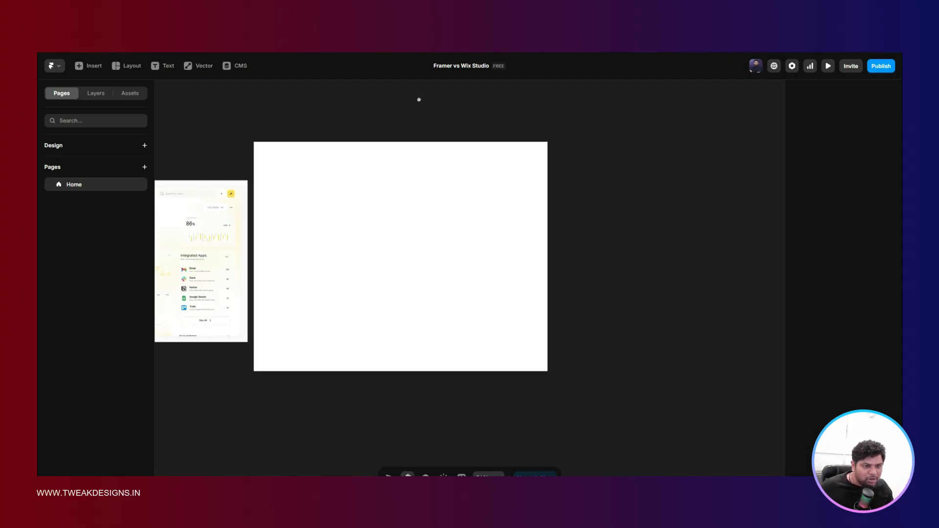
pyautogui.click(393, 131)
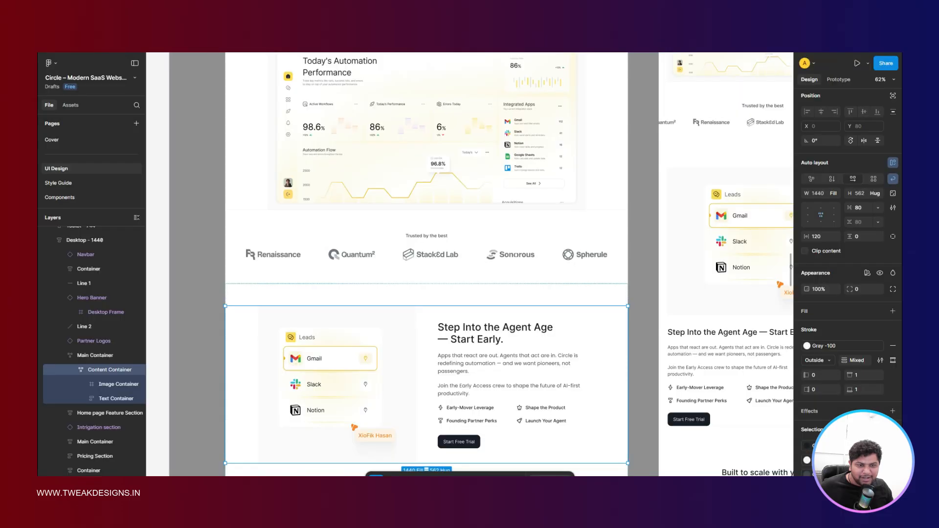
pyautogui.scroll(5, 349, 202)
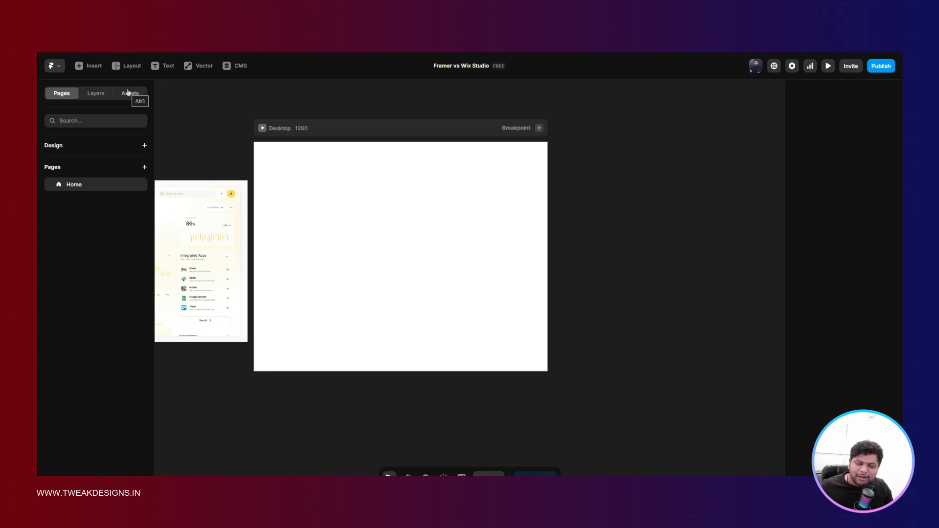
# - In Framer, draw a frame about 1132 wide and 449 high at the upper part of the Desktop breakpoint
pyautogui.press('space')
pyautogui.moveTo(418, 101); pyautogui.dragTo(468, 97)
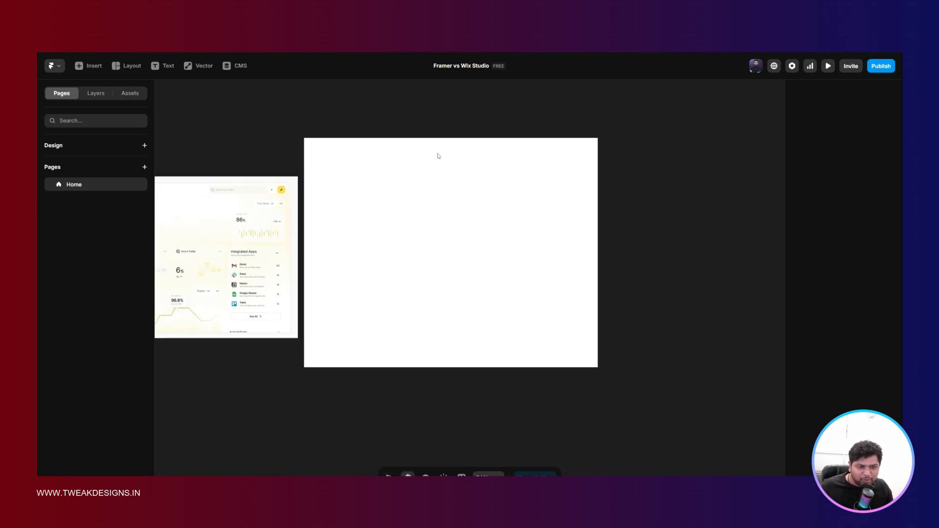
pyautogui.click(425, 208)
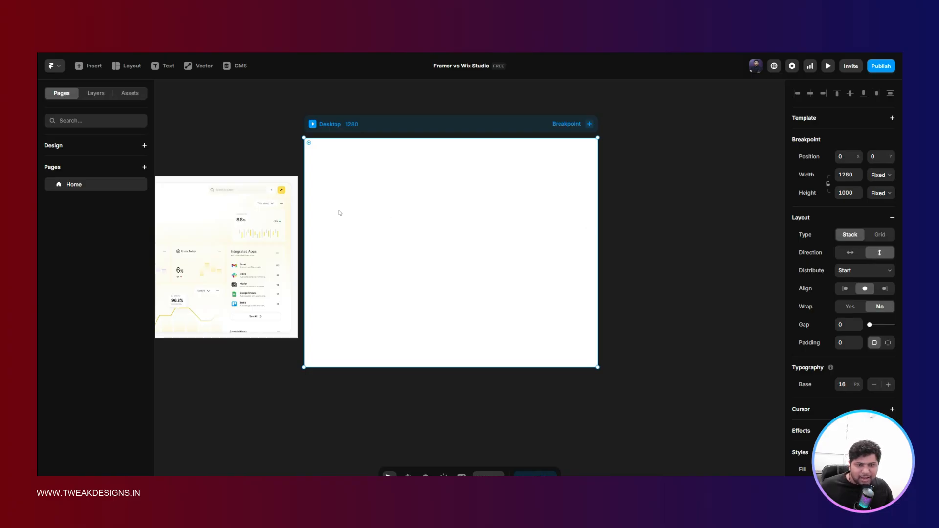
pyautogui.press('f')
pyautogui.moveTo(312, 152); pyautogui.dragTo(572, 255)
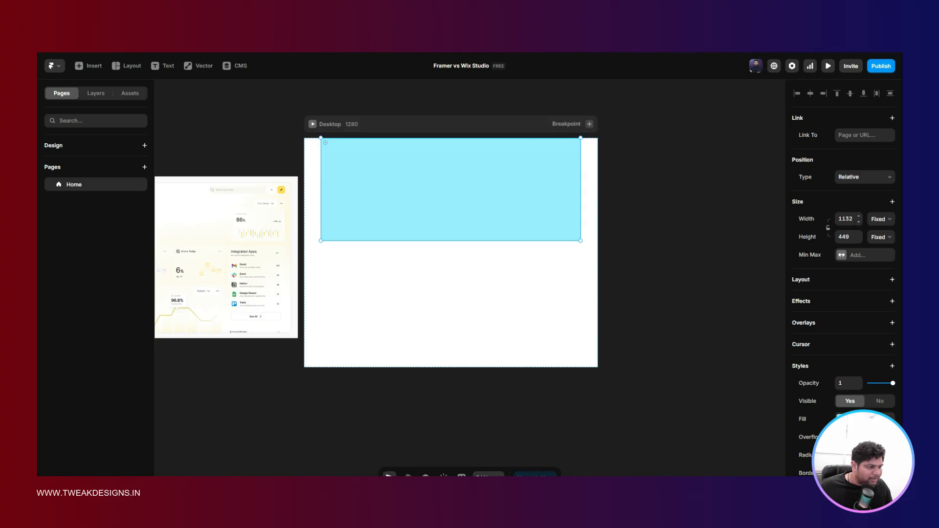
# - Set the new frame's width to Fill and add a fixed max width of 1280 px
pyautogui.click(878, 219)
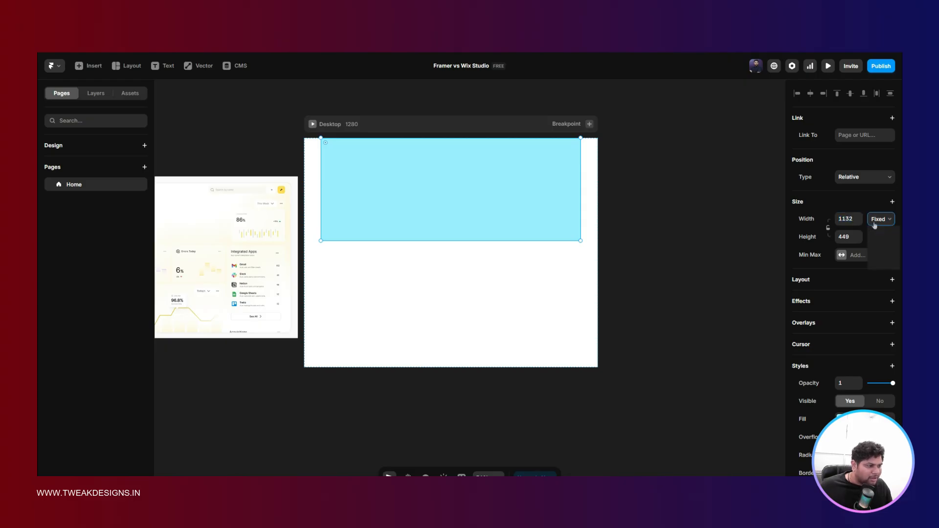
pyautogui.click(873, 254)
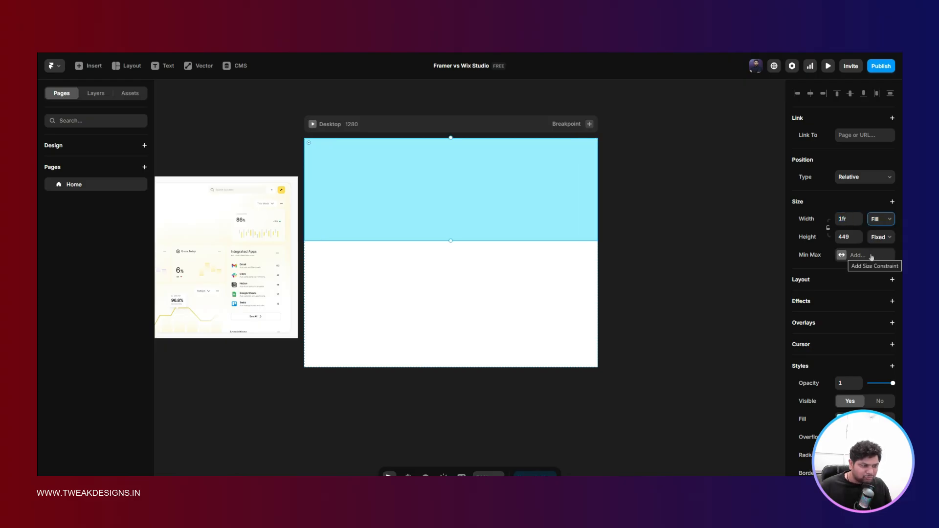
pyautogui.click(842, 254)
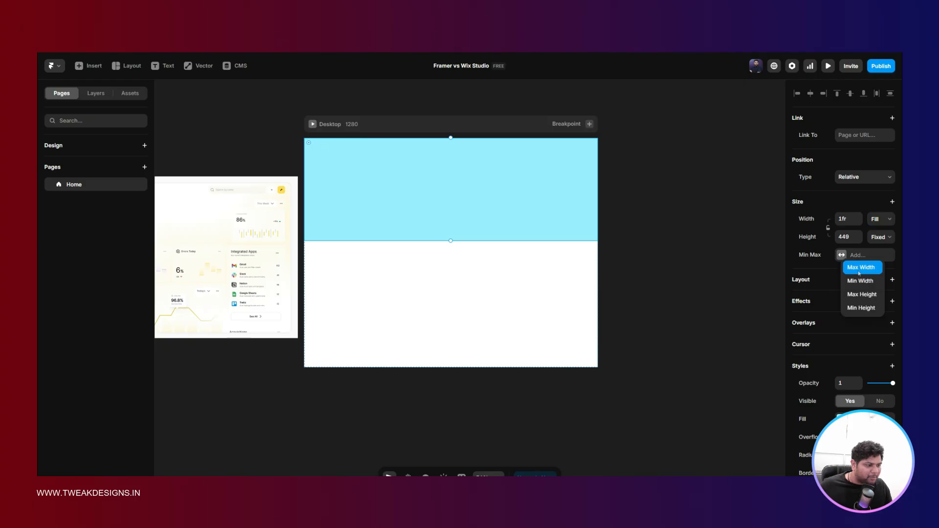
pyautogui.click(853, 268)
pyautogui.click(845, 255)
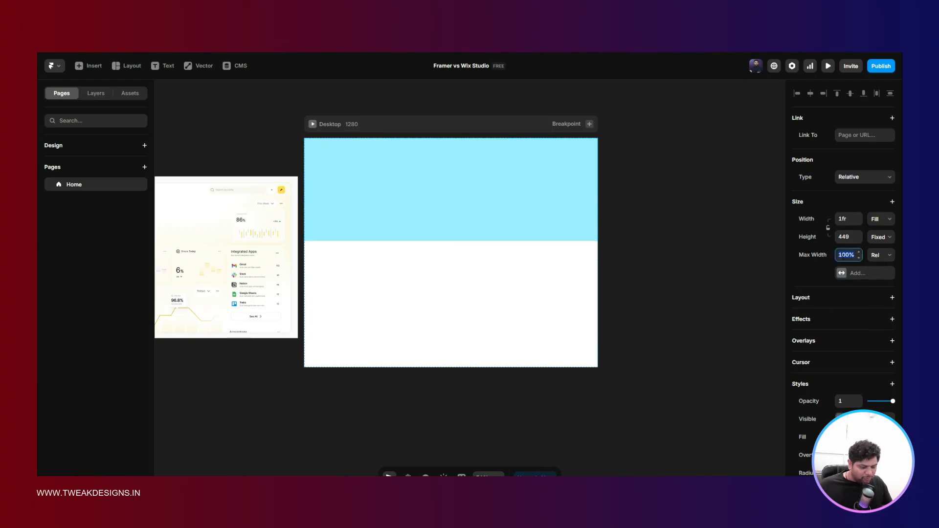
pyautogui.write('12')
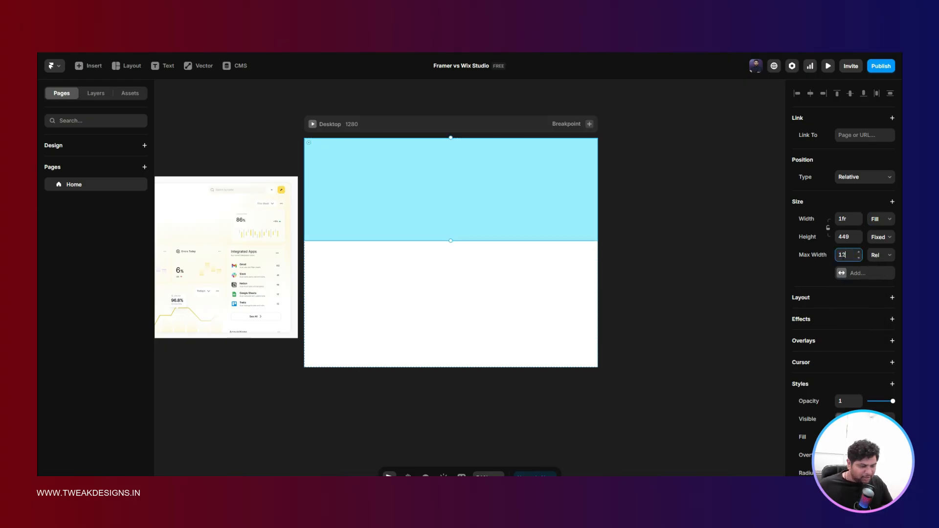
pyautogui.write('80')
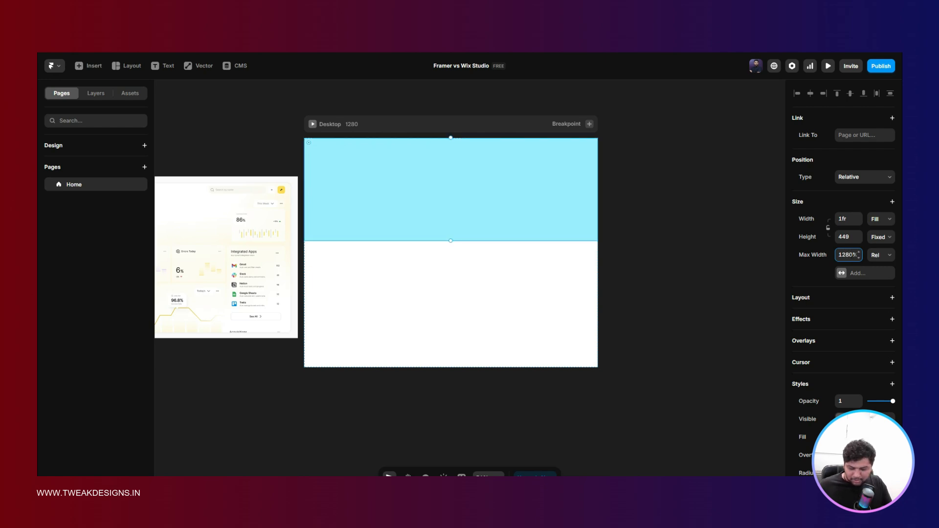
pyautogui.write('p')
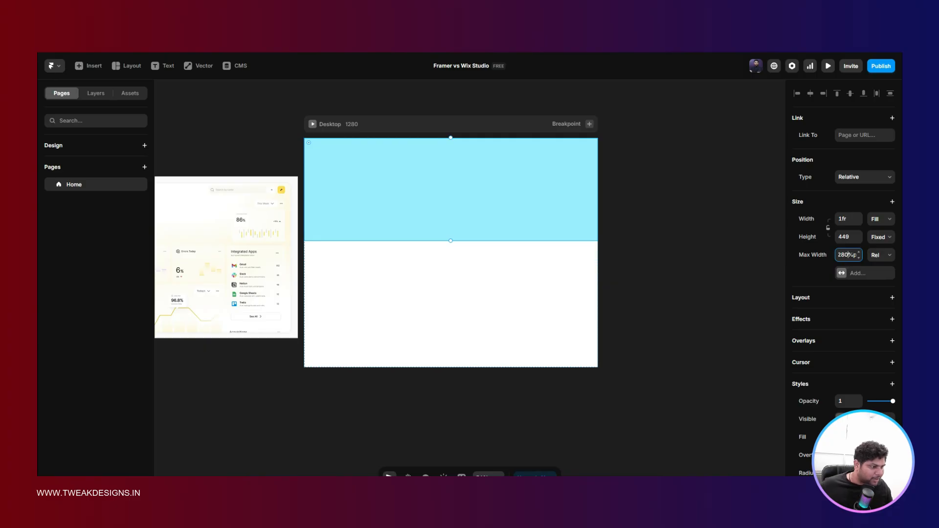
pyautogui.hotkey('ctrl', 'a')
pyautogui.write('1280p')
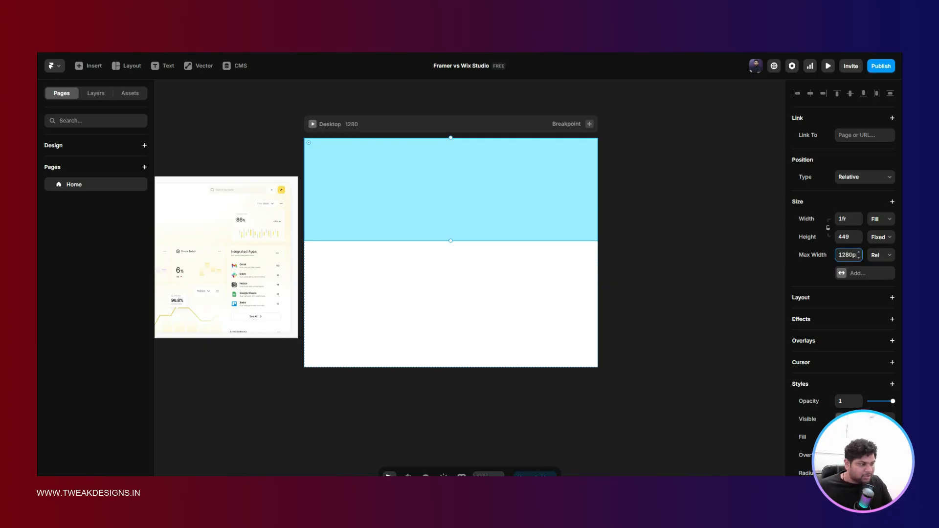
pyautogui.press('Return')
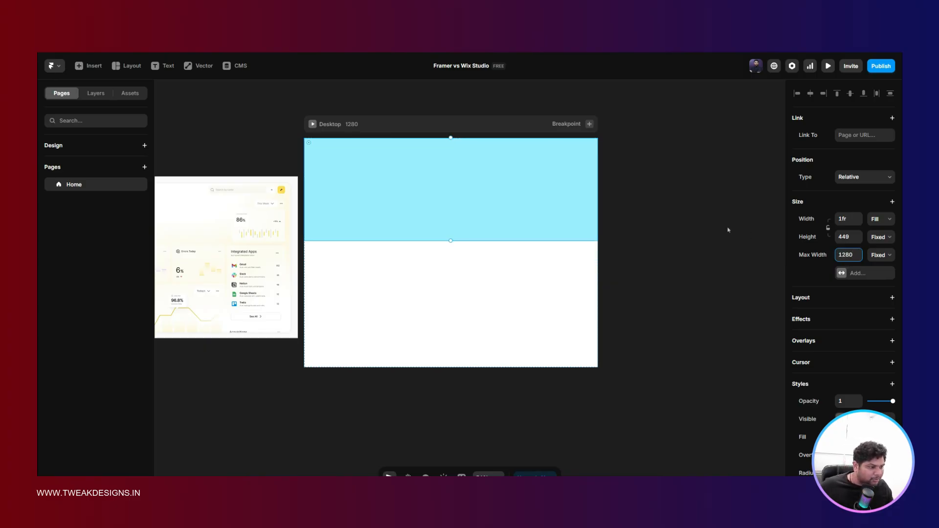
# - Rename the cyan frame inside the Desktop breakpoint to "container" in the layer list
pyautogui.click(418, 172)
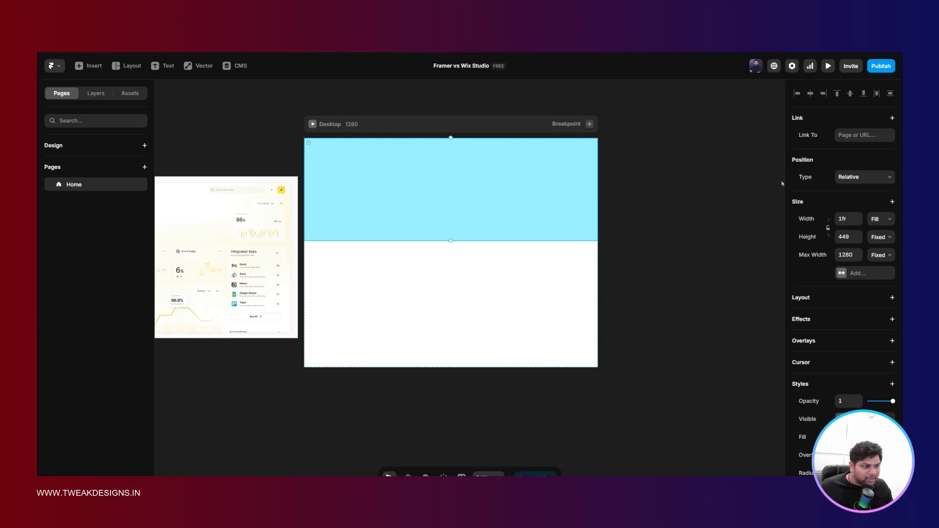
pyautogui.click(73, 184)
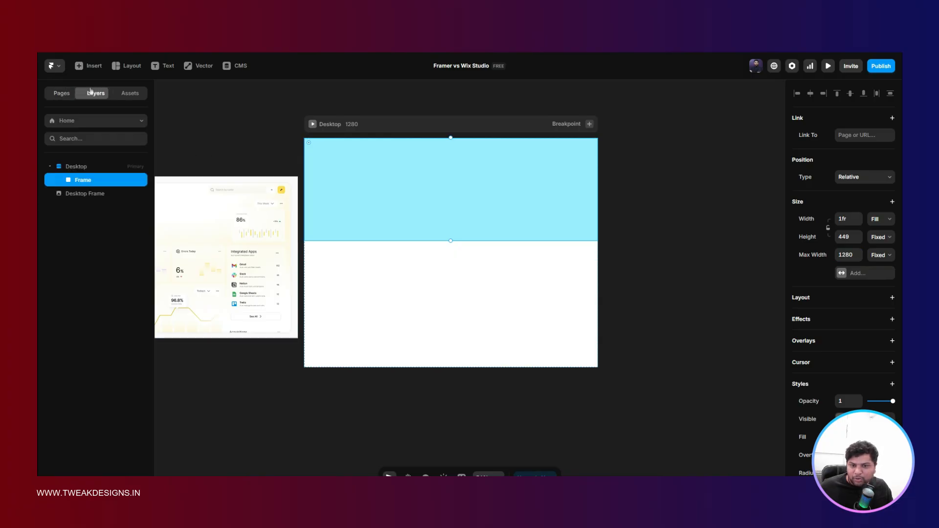
pyautogui.doubleClick(89, 184)
pyautogui.write('c')
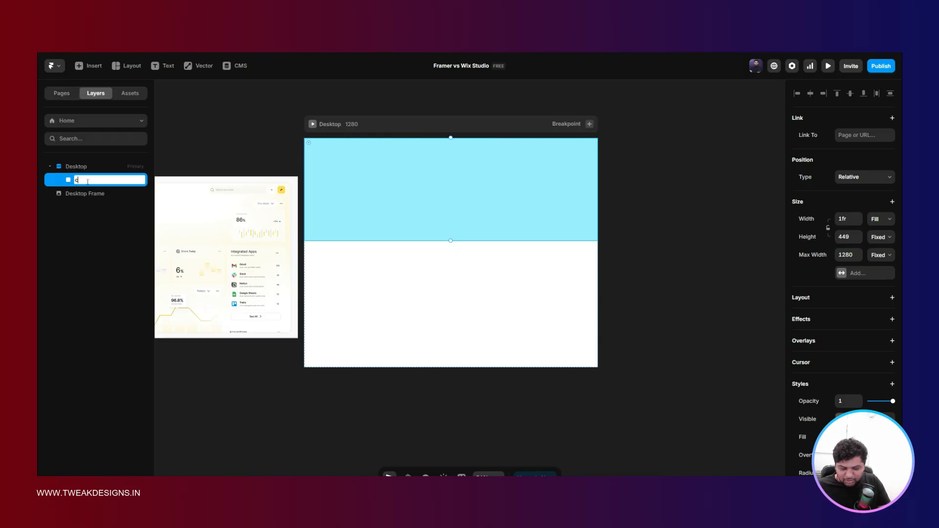
pyautogui.write('ontainer')
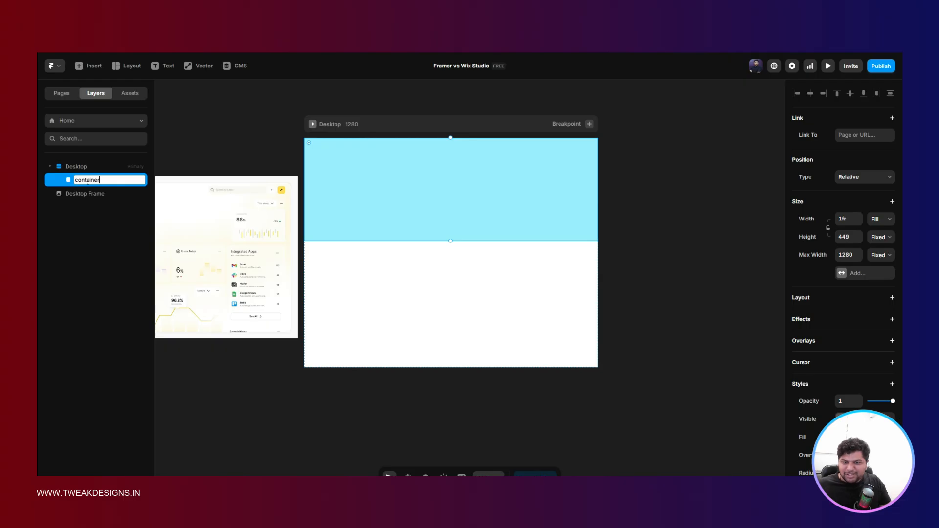
pyautogui.press('Return')
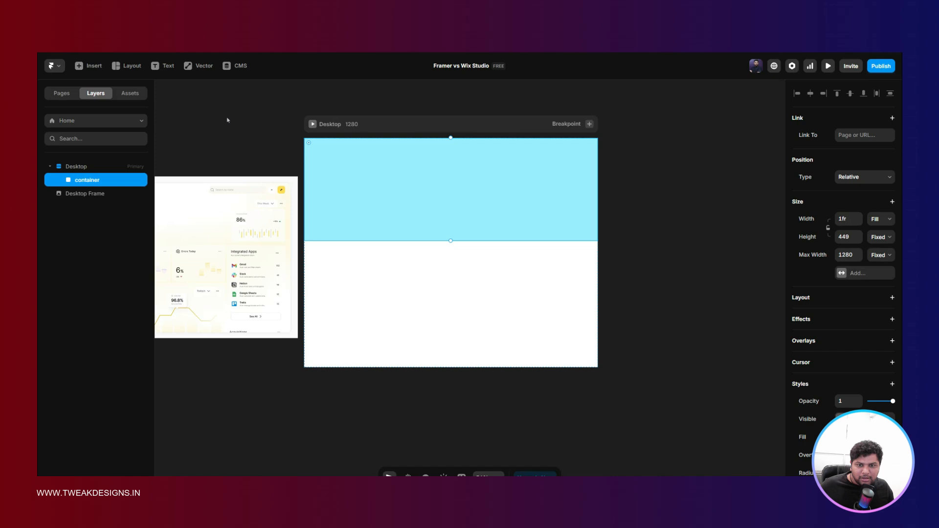
# - Add a text element with the placeholder "Headline" in the upper middle of the container frame
pyautogui.click(226, 119)
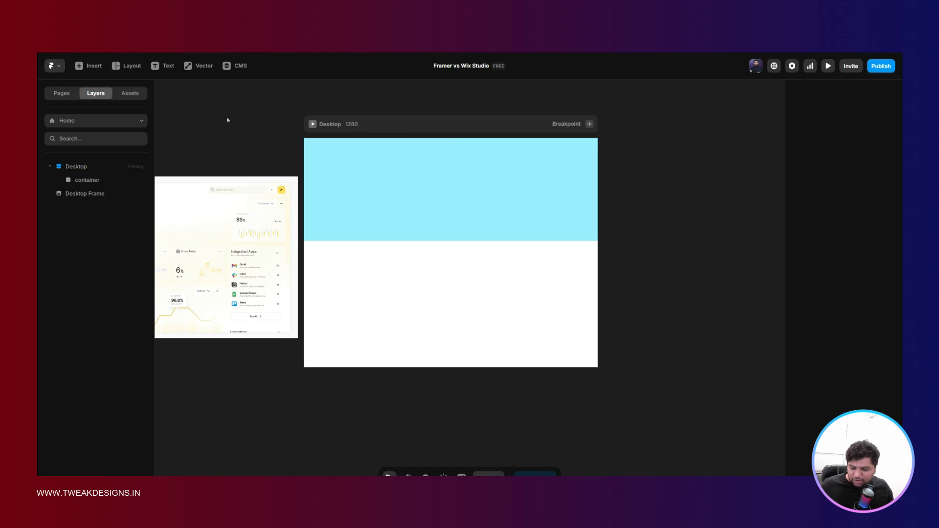
pyautogui.click(166, 68)
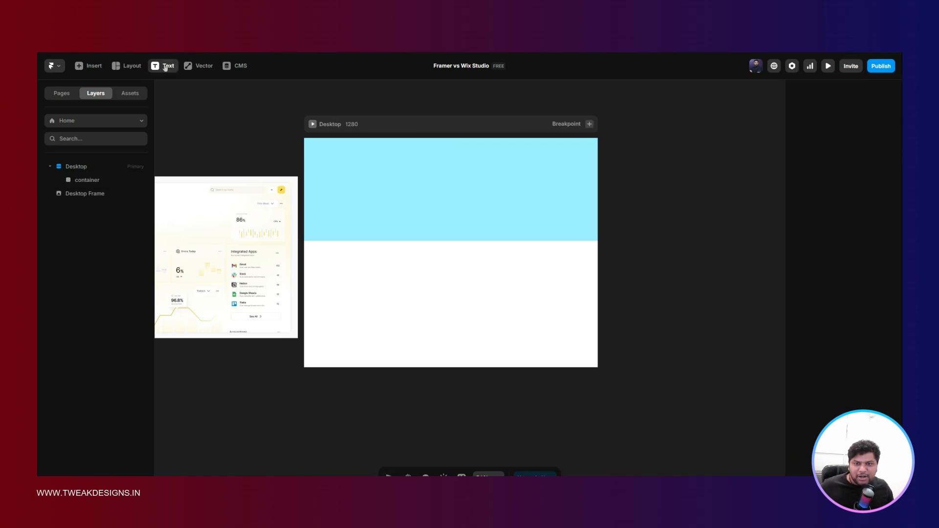
pyautogui.click(129, 93)
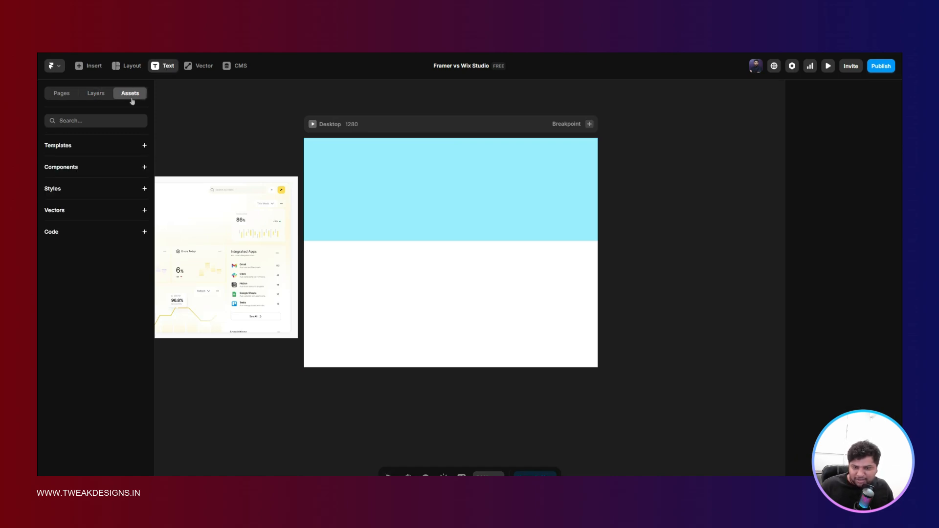
pyautogui.click(95, 93)
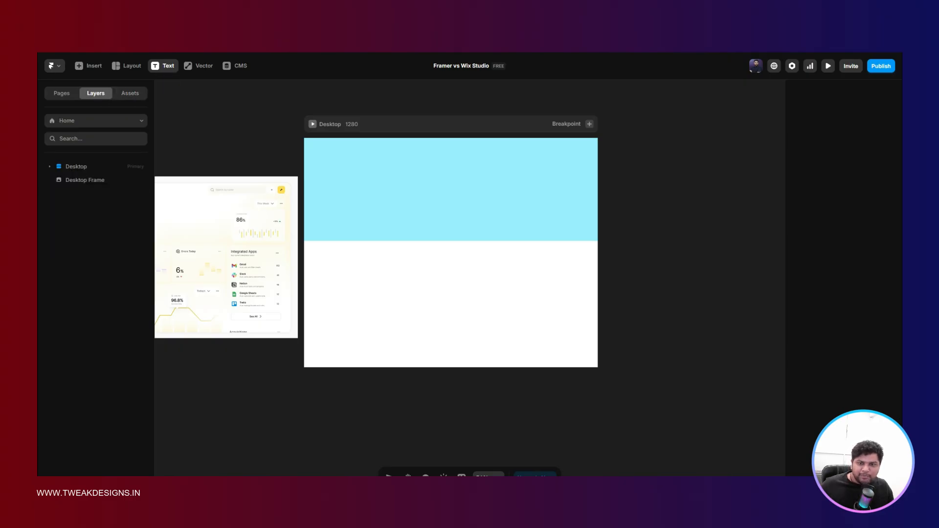
pyautogui.click(400, 170)
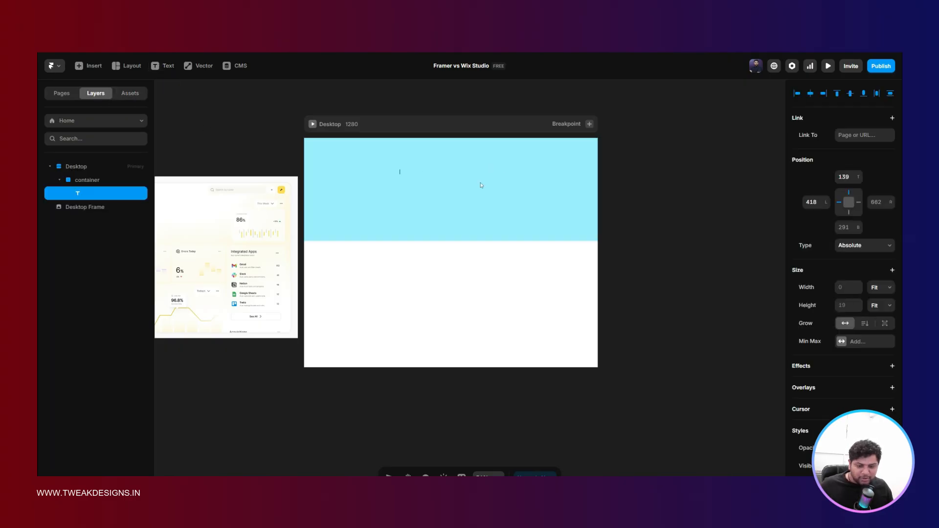
pyautogui.write('Head;l')
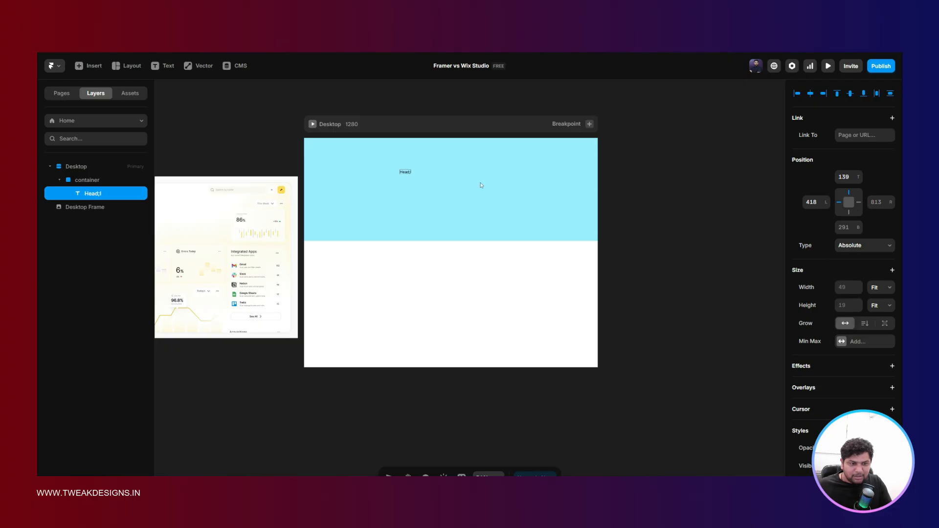
pyautogui.write('ine')
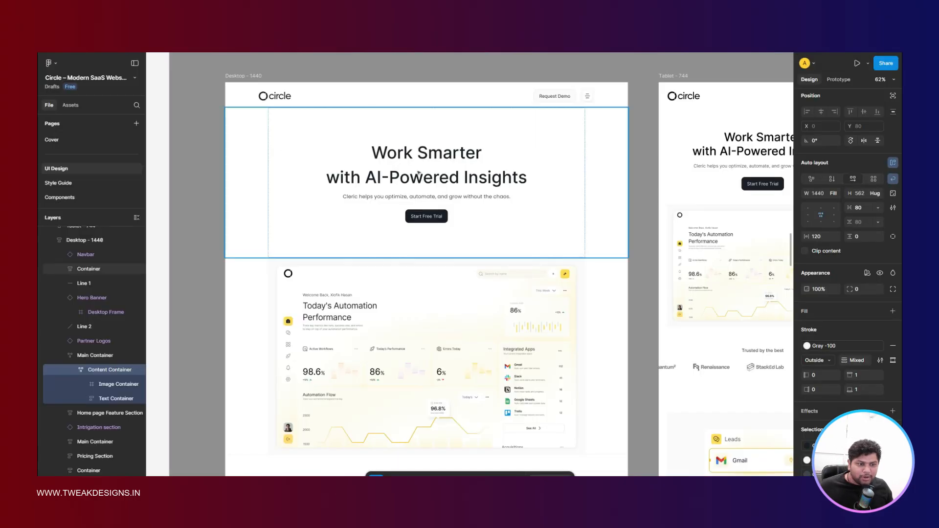
# - Copy the hero heading "Work Smarter with AI-Powered Insights" as text in Figma and paste it over the Headline placeholder in Framer
pyautogui.click(418, 173)
pyautogui.rightClick(418, 171)
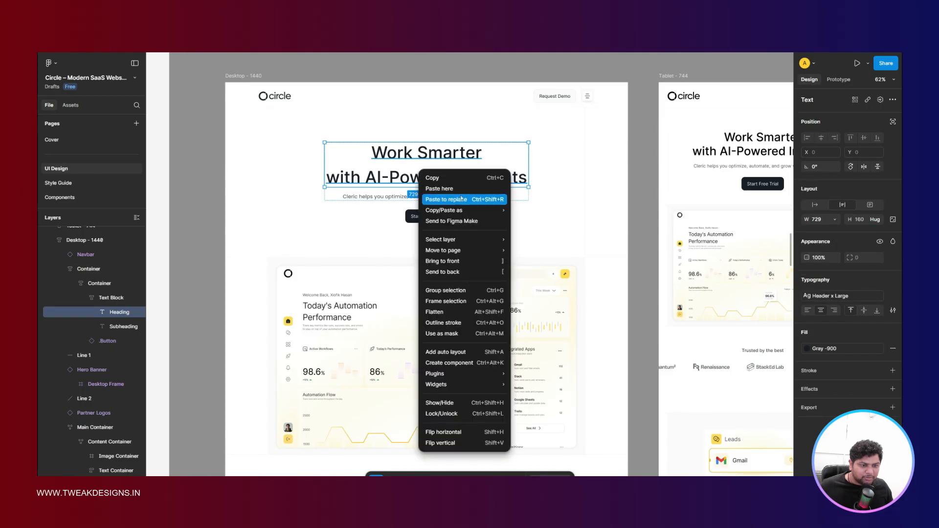
pyautogui.moveTo(484, 210)
pyautogui.click(533, 214)
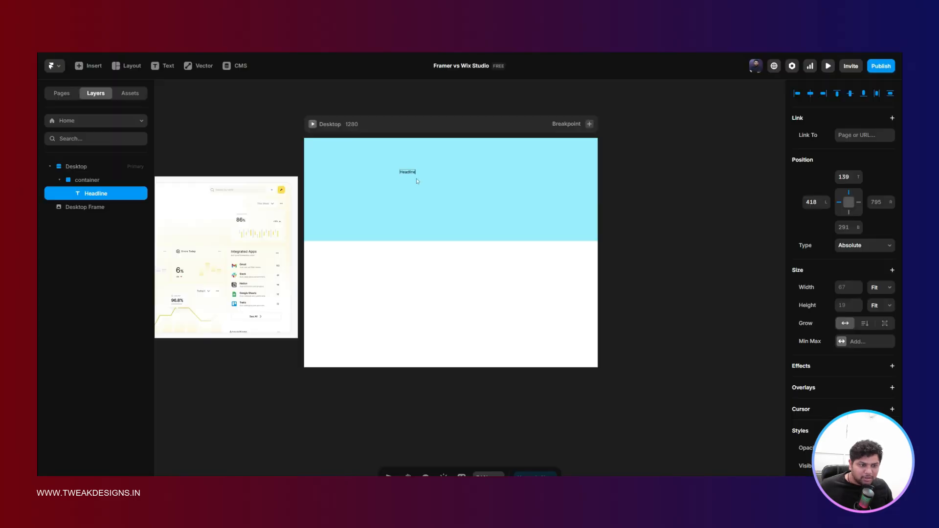
pyautogui.hotkey('ctrl', 'a')
pyautogui.hotkey('ctrl', 'v')
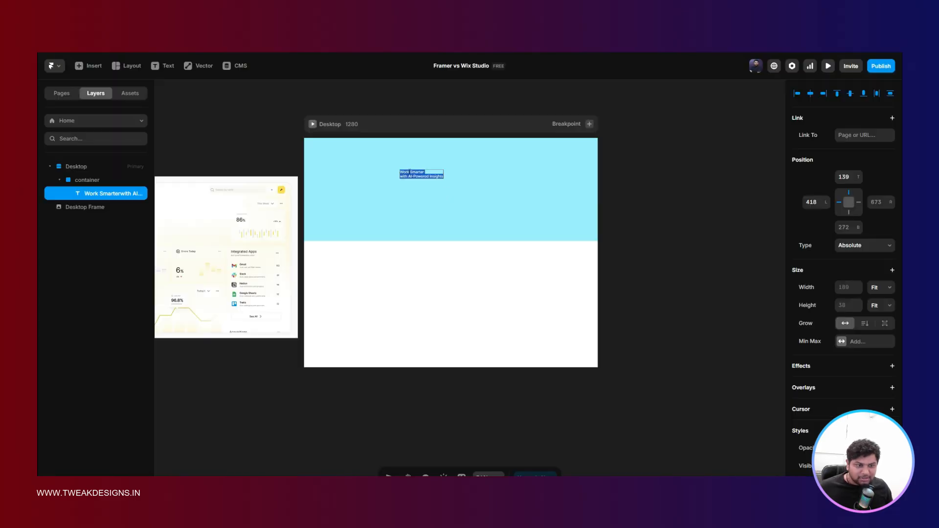
pyautogui.press('Escape')
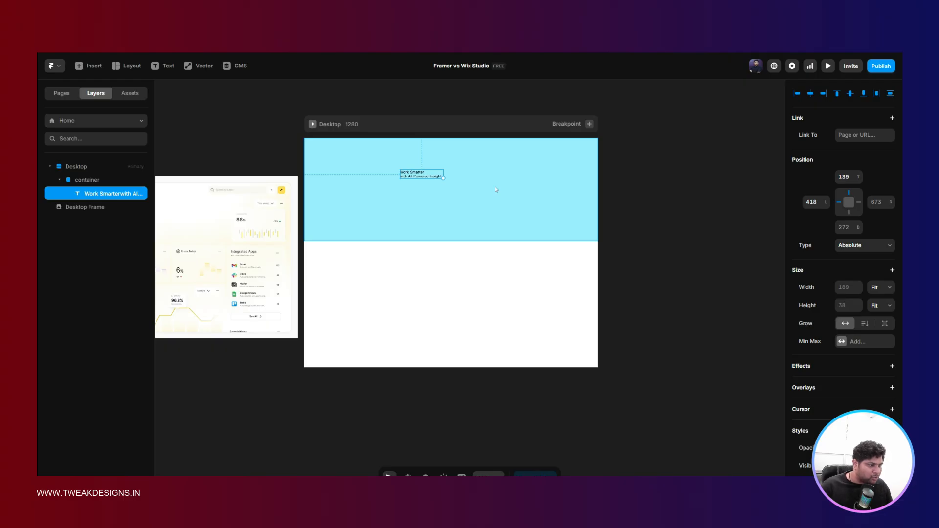
# - Set the heading's font size to 48 px and center-align its text
pyautogui.scroll(-6, 860, 237)
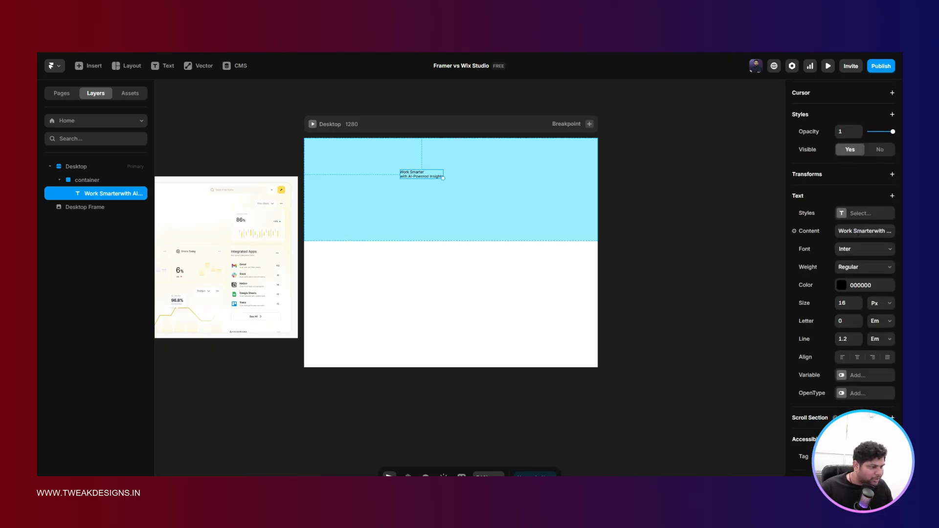
pyautogui.click(845, 303)
pyautogui.write('40')
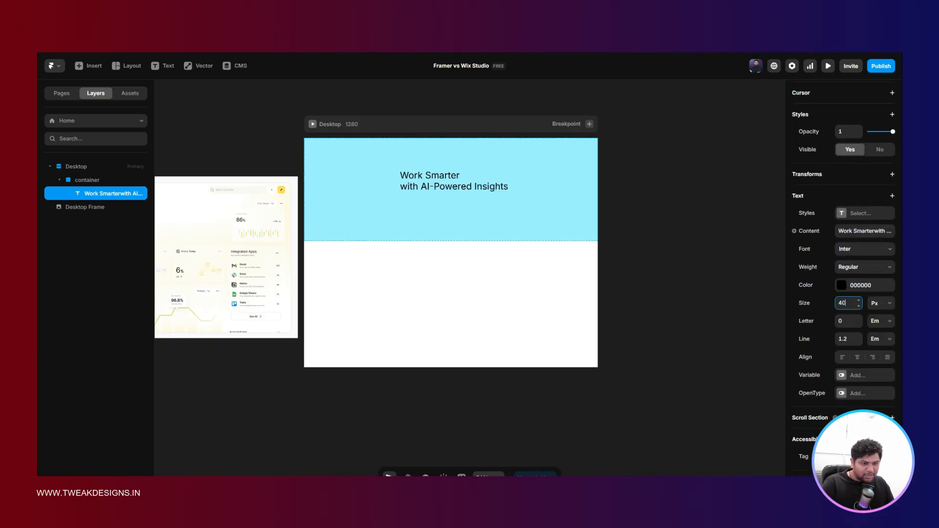
pyautogui.press('BackSpace')
pyautogui.write('8')
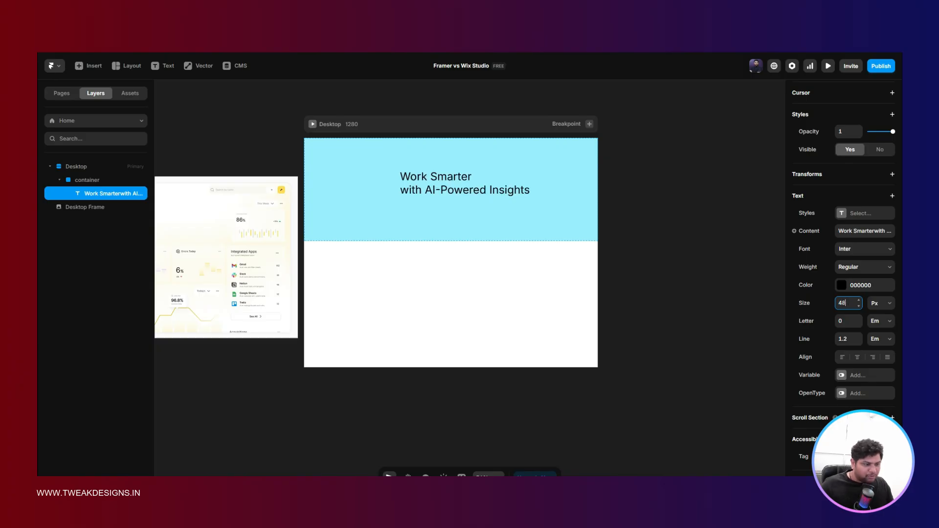
pyautogui.click(857, 357)
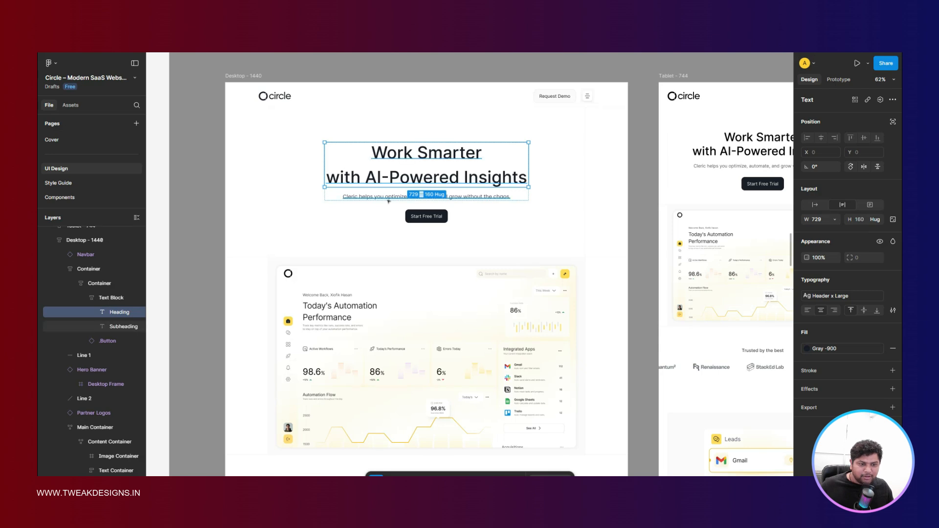
# - Copy the hero subheading as text in Figma and paste it into a new text element below the heading in Framer
pyautogui.click(404, 196)
pyautogui.rightClick(403, 189)
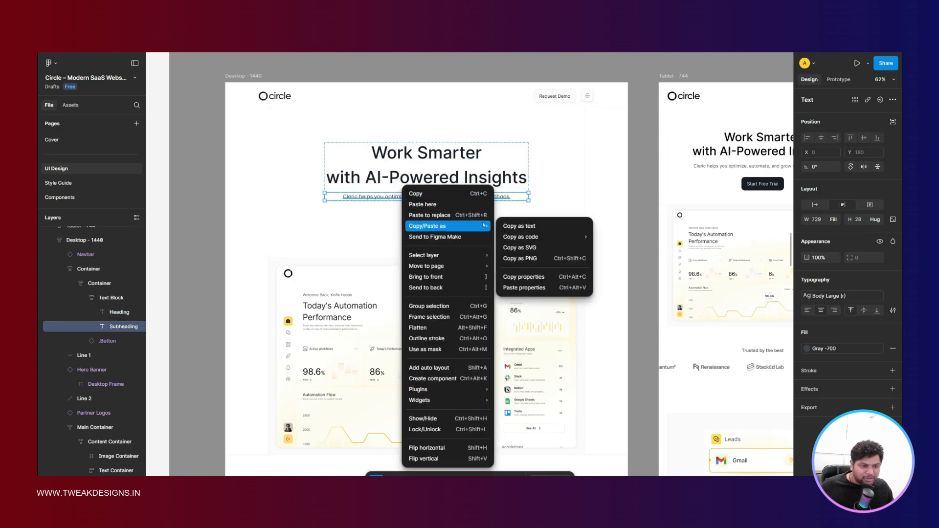
pyautogui.click(508, 226)
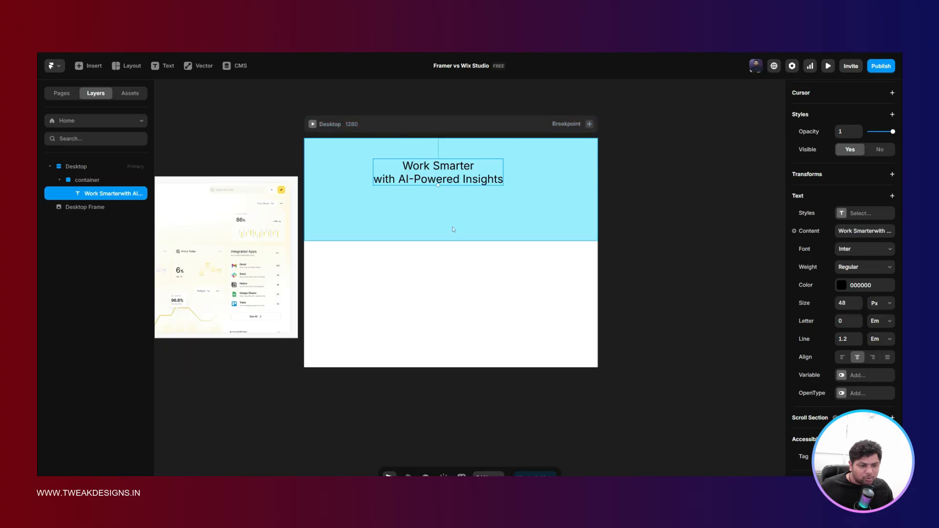
pyautogui.click(455, 287)
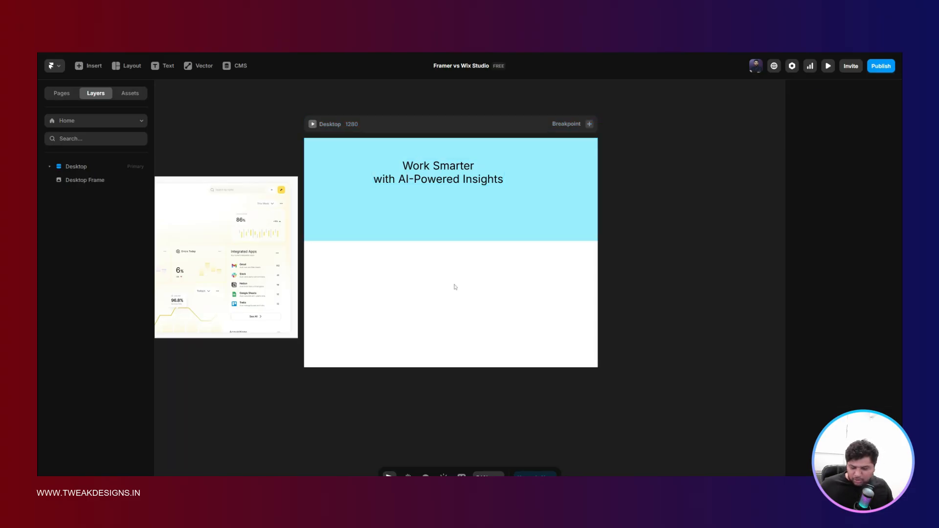
pyautogui.press('t')
pyautogui.click(392, 201)
pyautogui.hotkey('ctrl', 'v')
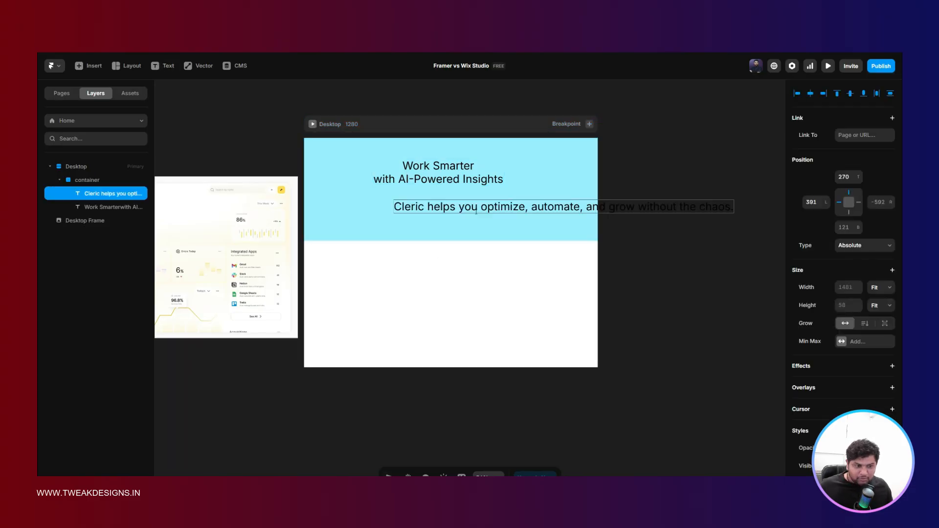
pyautogui.press('Escape')
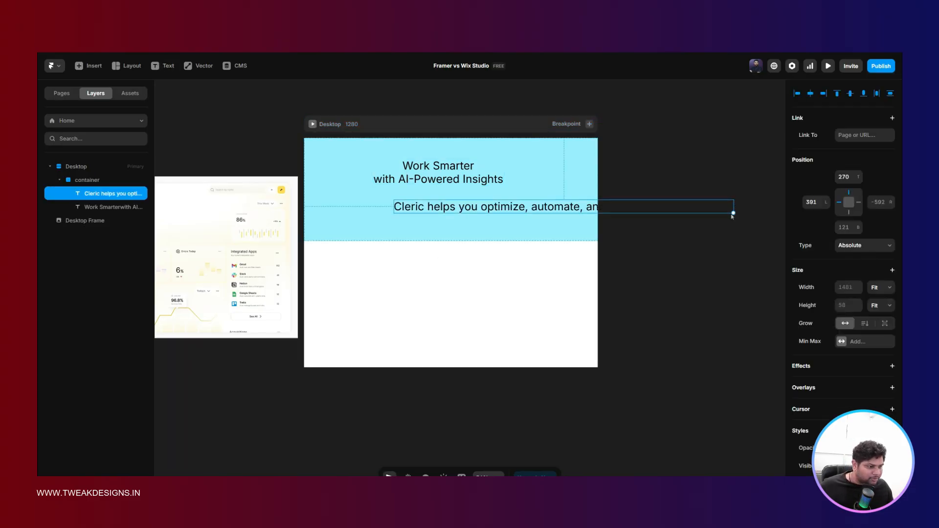
# - Set the subheading's font size to 16 px and move it directly beneath the heading, centered on it
pyautogui.scroll(-6, 841, 274)
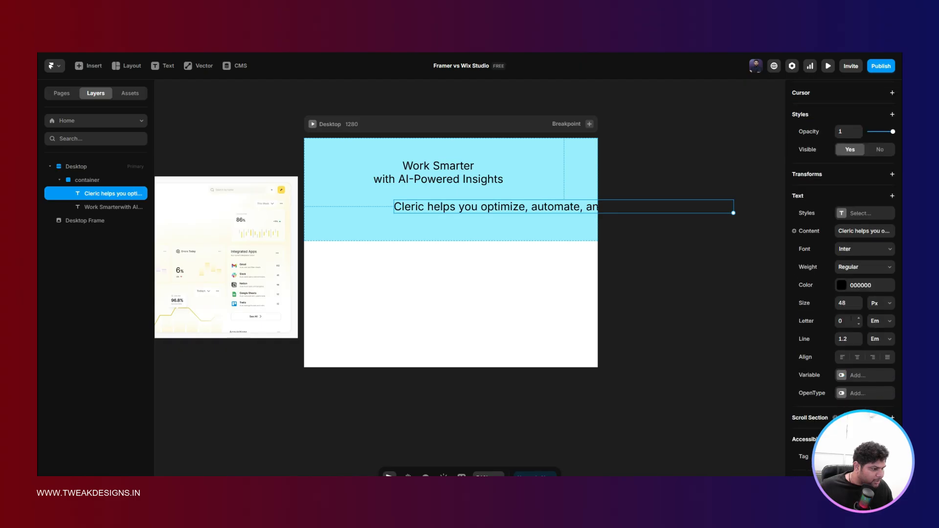
pyautogui.click(847, 305)
pyautogui.write('16')
pyautogui.press('Return')
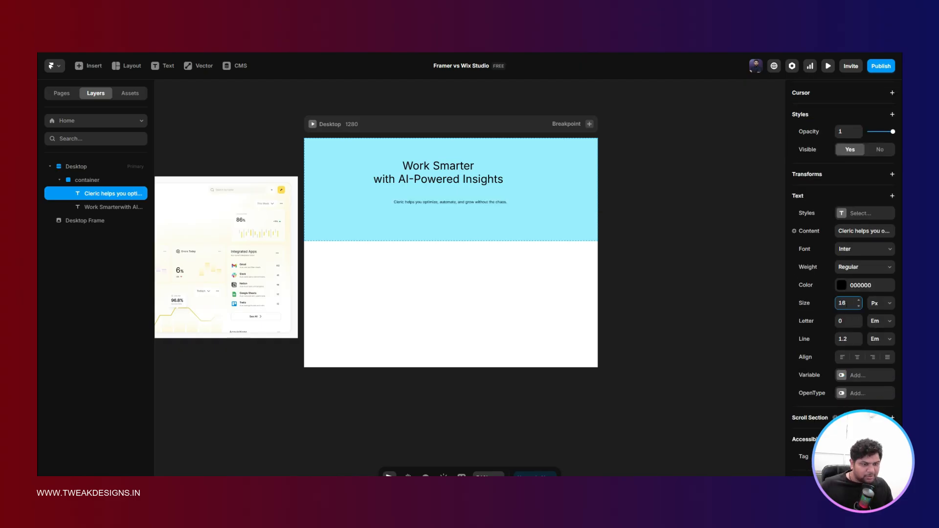
pyautogui.moveTo(459, 199); pyautogui.dragTo(447, 191)
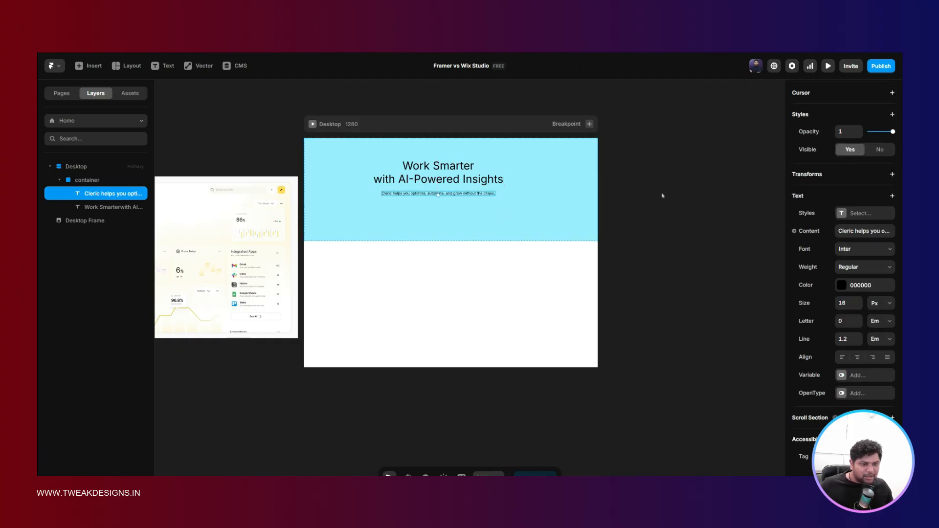
pyautogui.click(667, 199)
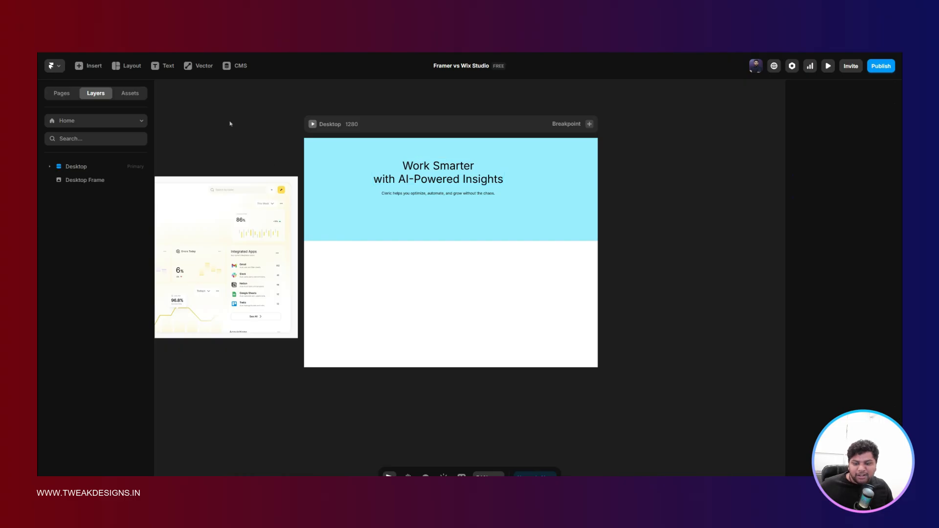
# - Draw a button frame about 147 wide and 55 high below the subheading and paste a copy of the subheading text inside it
pyautogui.press('f')
pyautogui.moveTo(417, 207); pyautogui.dragTo(451, 219)
pyautogui.click(416, 194)
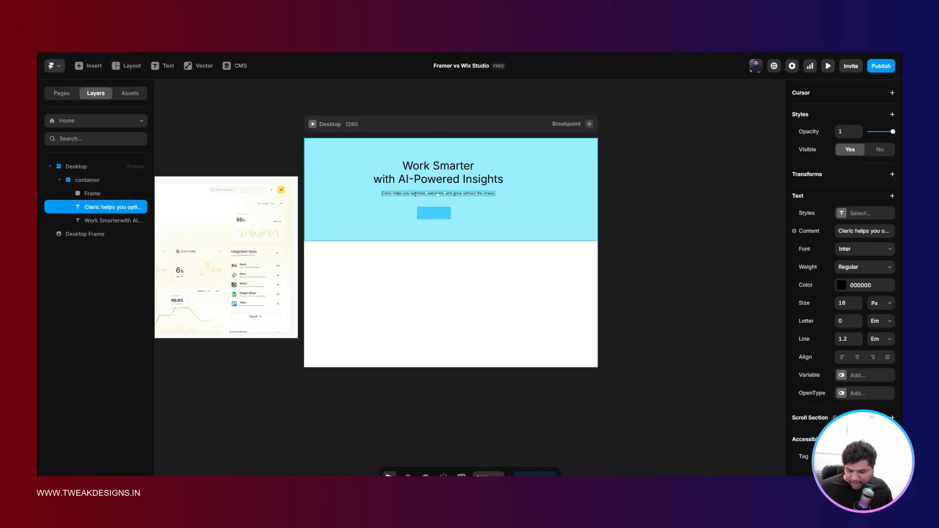
pyautogui.click(430, 212)
pyautogui.hotkey('ctrl', 'v')
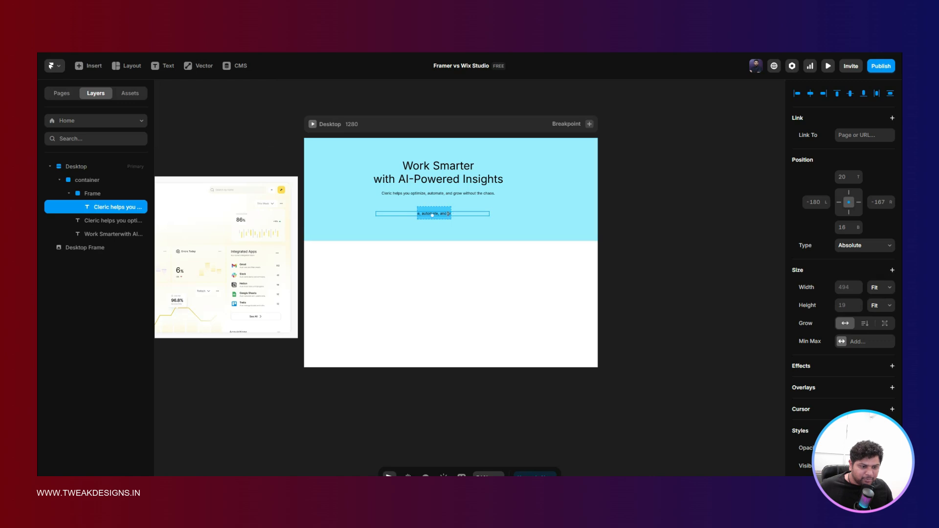
# - Replace the copied text in the button frame with "Start Free Trial" and select the button frame
pyautogui.press('super+a')
pyautogui.write('Star')
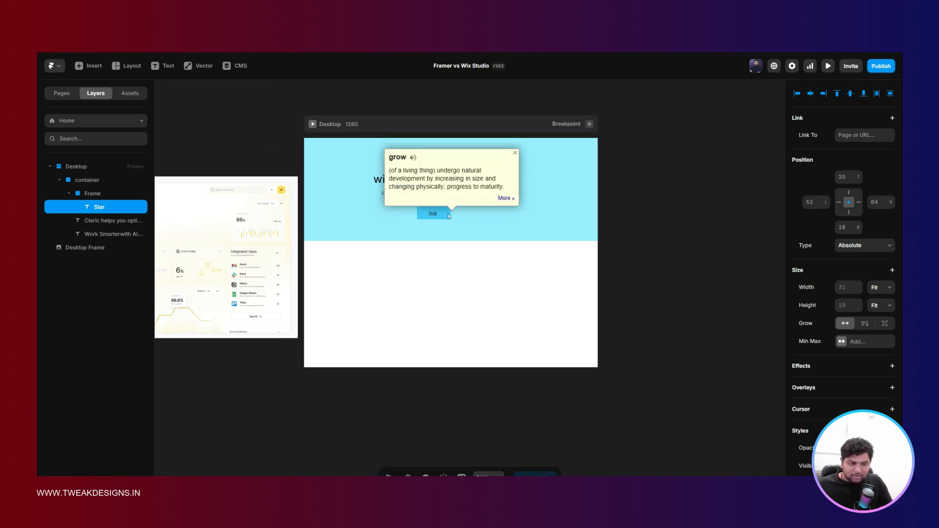
pyautogui.write('t Free')
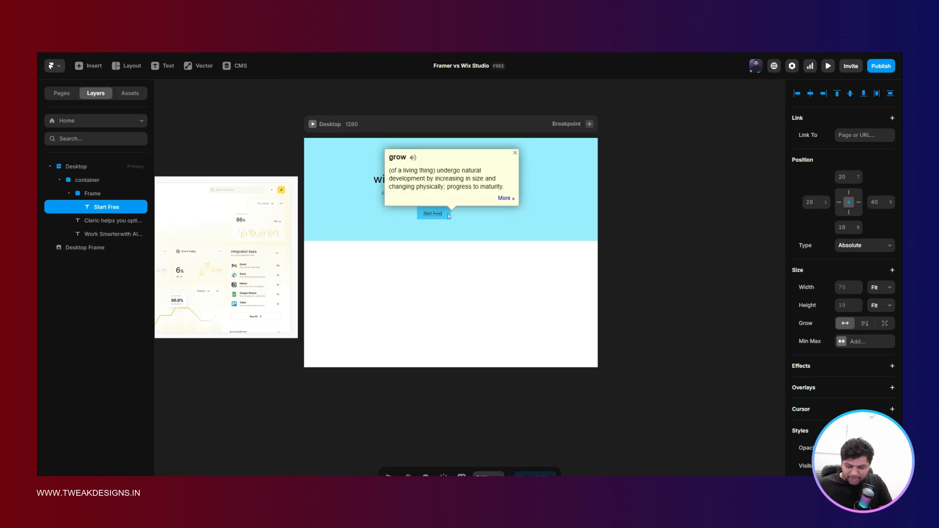
pyautogui.write(' Trial')
pyautogui.press('Escape')
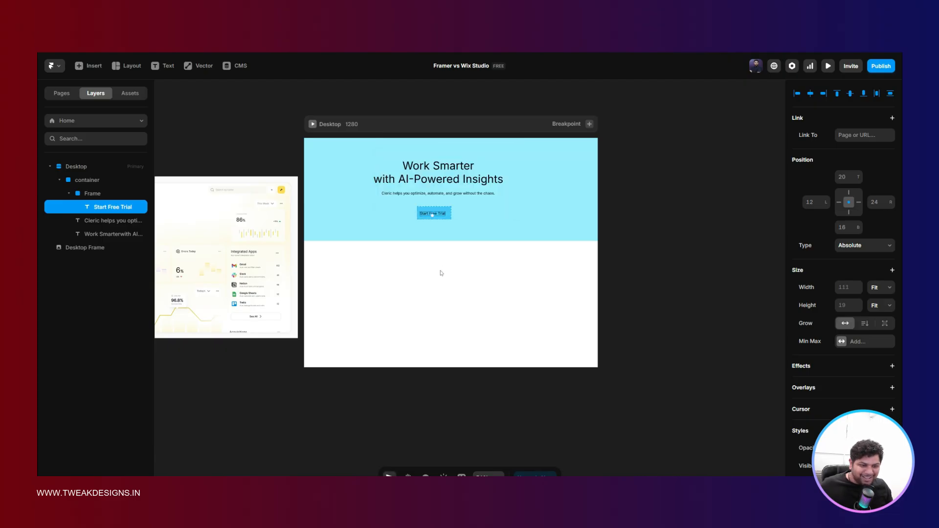
pyautogui.click(441, 273)
pyautogui.click(439, 209)
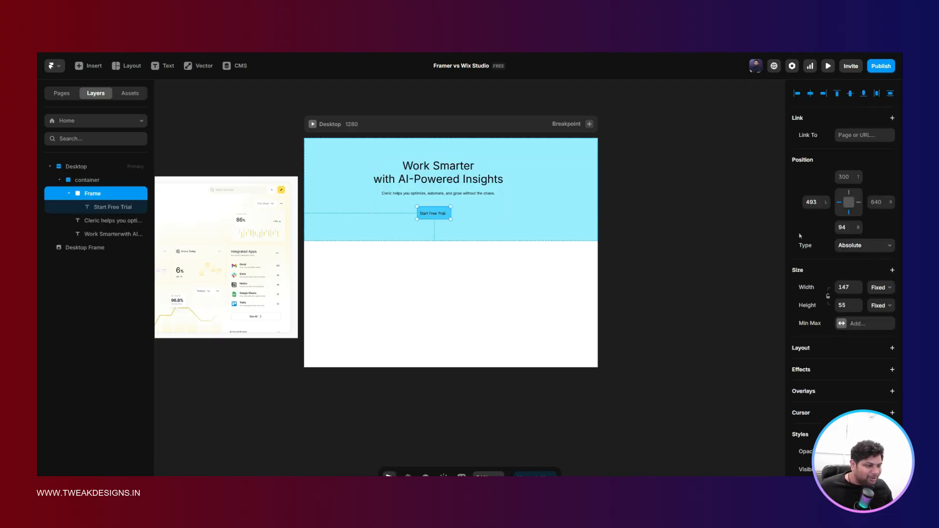
# - Add a vertical stack layout to the button frame and set its gap to 0
pyautogui.scroll(-3, 802, 237)
pyautogui.click(813, 217)
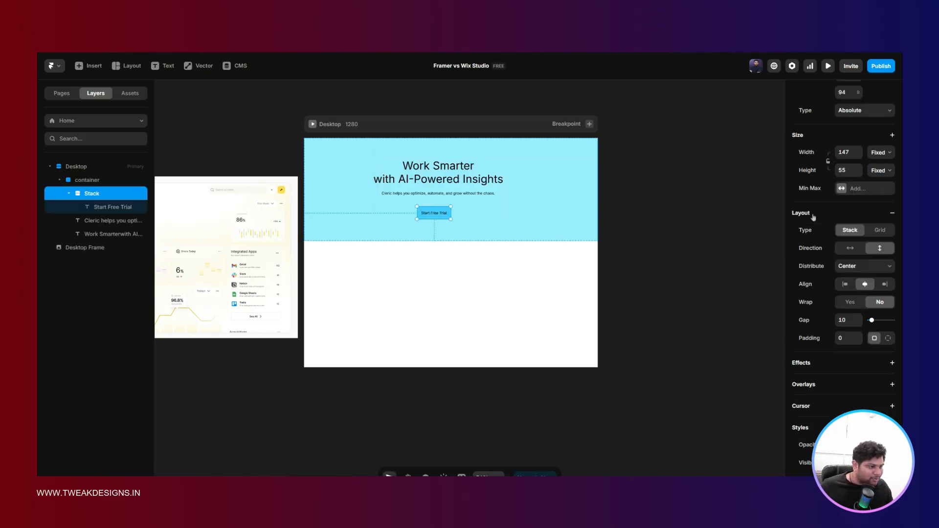
pyautogui.click(845, 320)
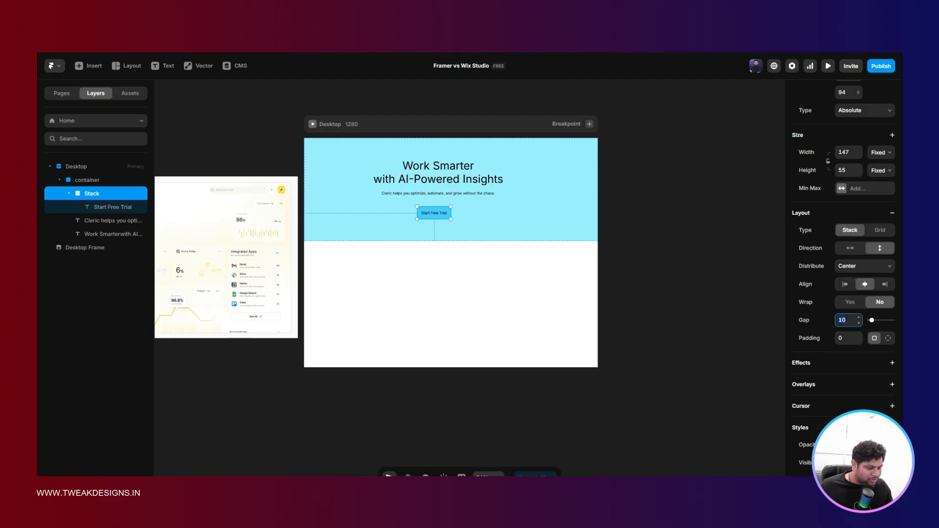
pyautogui.write('0')
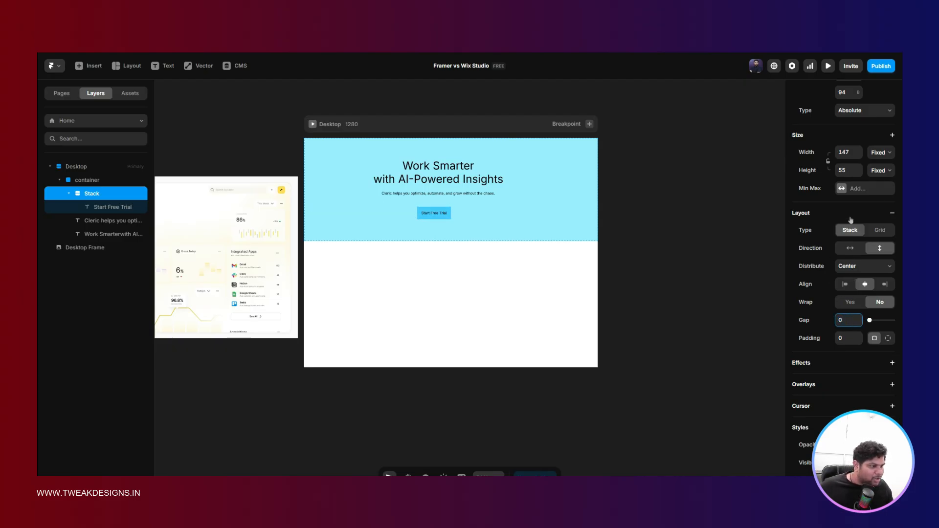
# - Set both the height and the width of the button stack to Fit Content
pyautogui.click(880, 170)
pyautogui.press('Escape')
pyautogui.click(881, 152)
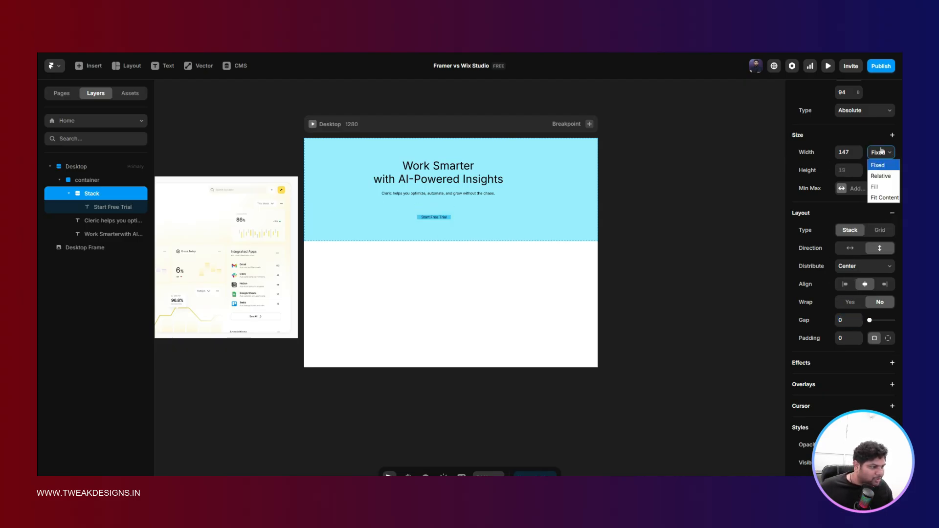
pyautogui.click(880, 198)
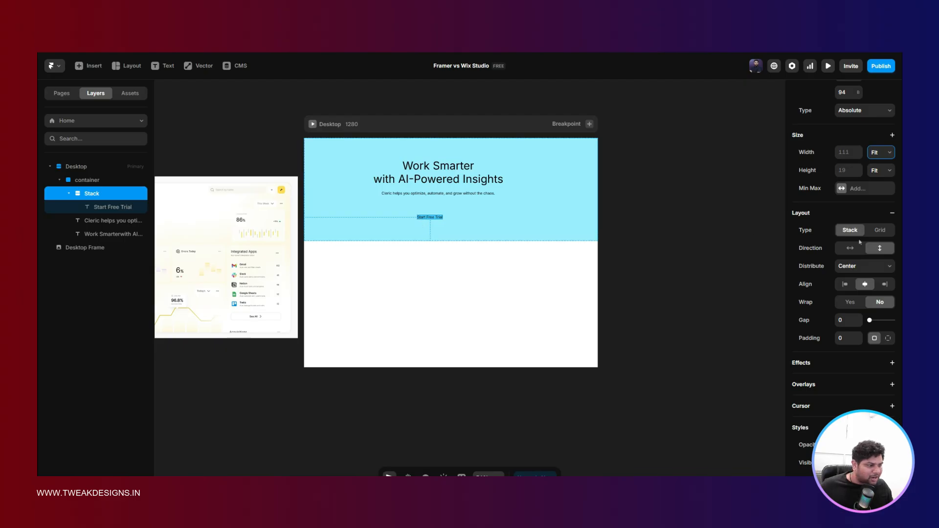
# - Give the button stack individual padding of 16 at the top and bottom and 24 on the right and left sides
pyautogui.scroll(-5, 814, 217)
pyautogui.click(883, 159)
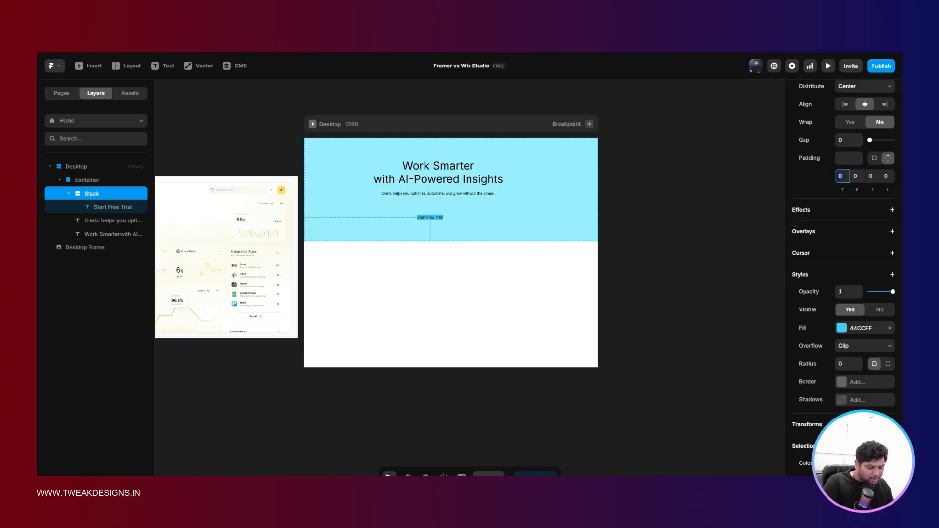
pyautogui.write('16')
pyautogui.click(876, 177)
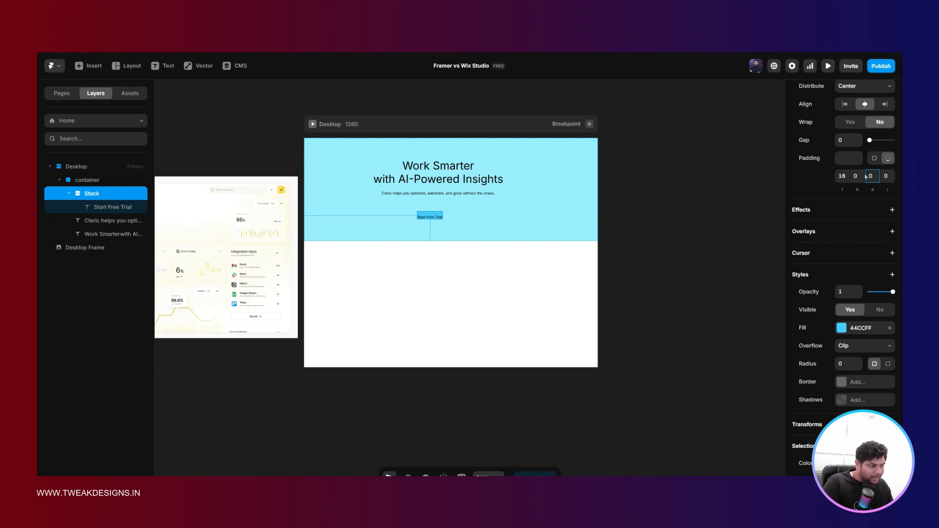
pyautogui.write('16')
pyautogui.click(856, 176)
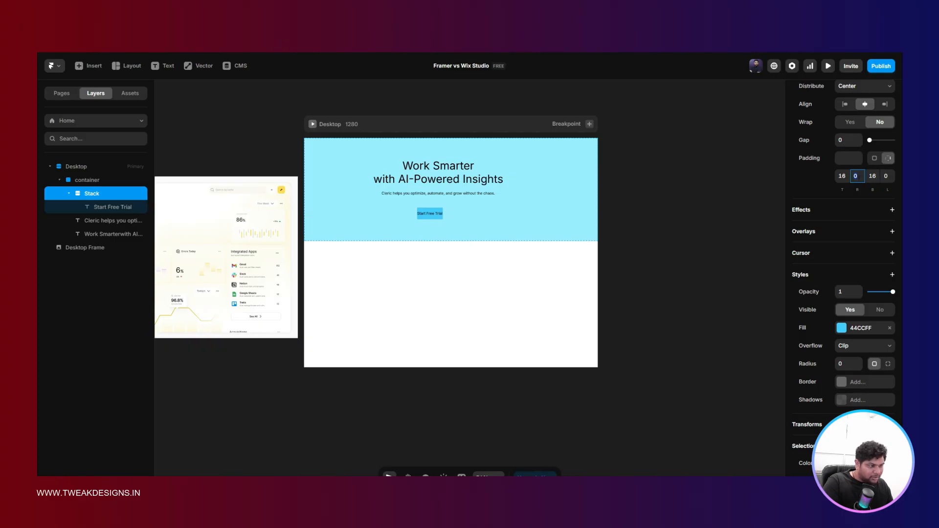
pyautogui.write('24')
pyautogui.click(884, 179)
pyautogui.write('24')
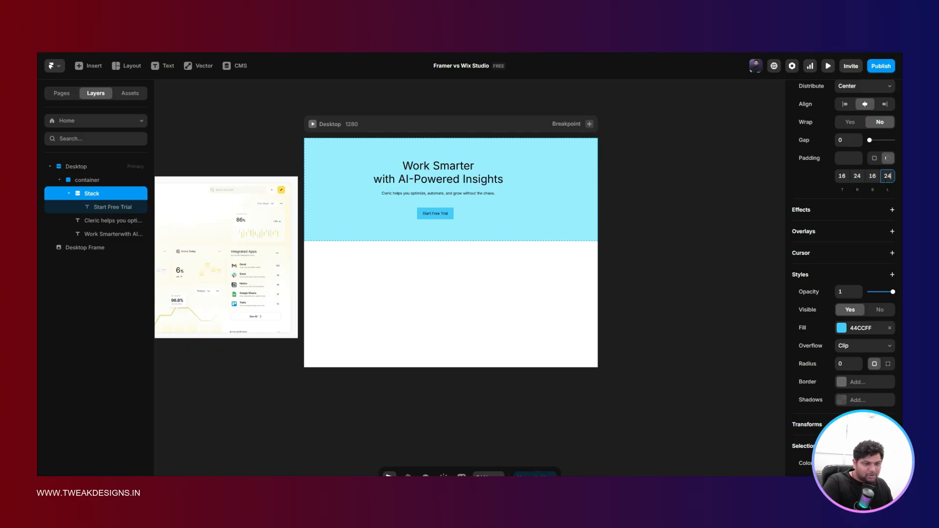
# - Round the button's corners with a radius of 4
pyautogui.scroll(-2, 842, 260)
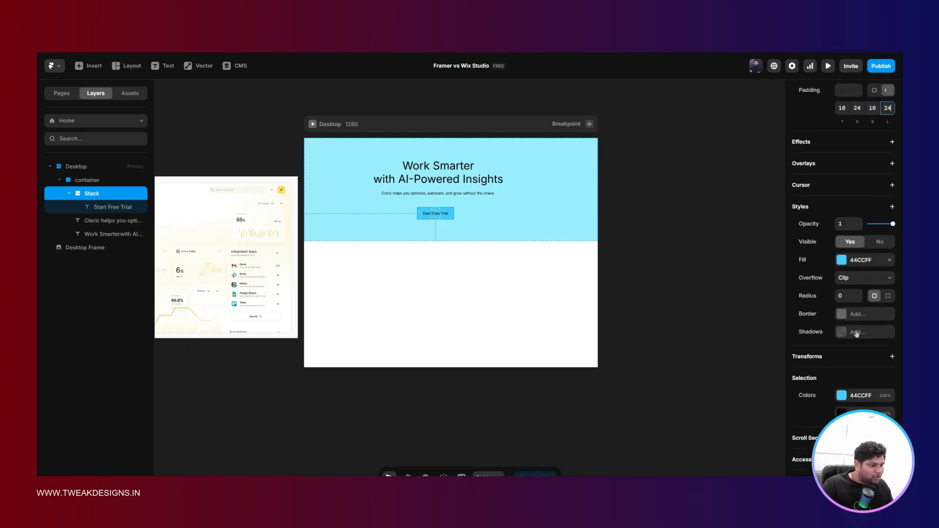
pyautogui.click(851, 295)
pyautogui.write('4')
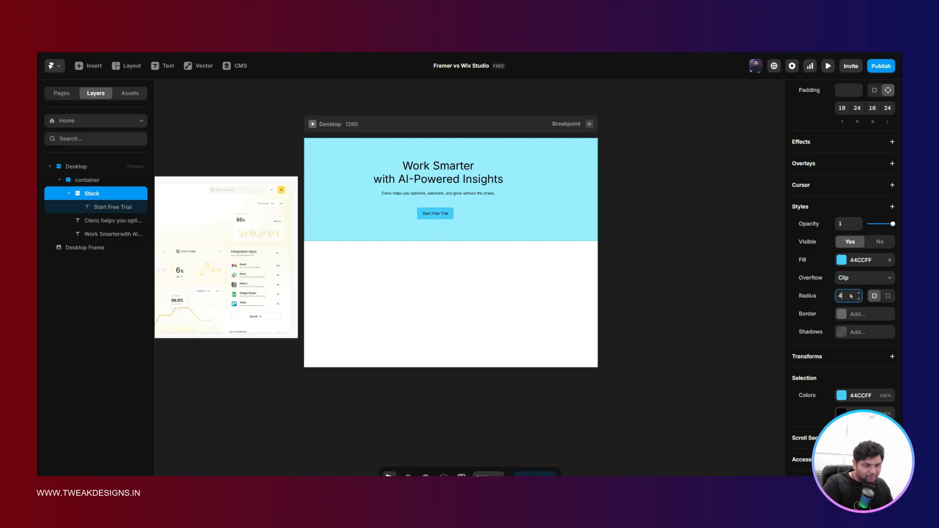
pyautogui.click(538, 258)
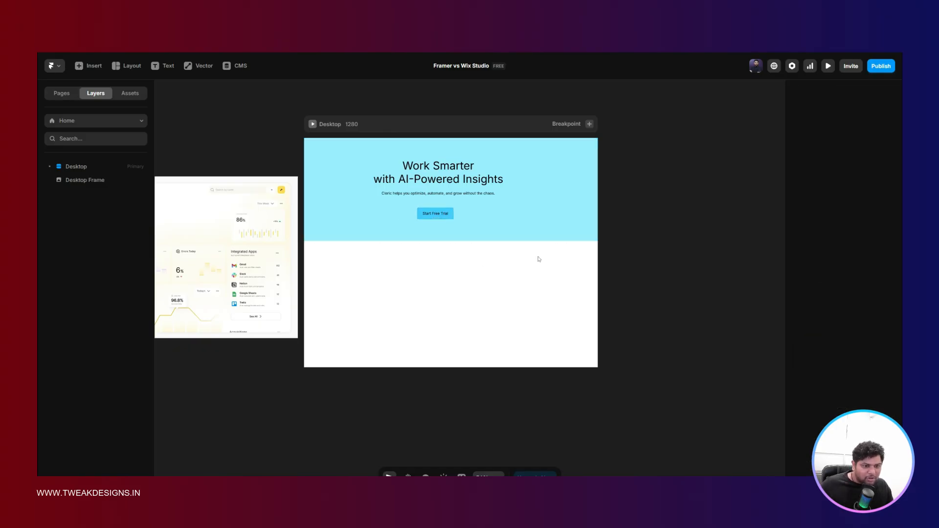
# - Change the button stack's fill colour to black (000000)
pyautogui.keyDown('ctrl'); pyautogui.click(443, 215); pyautogui.keyUp('ctrl')
pyautogui.click(492, 210)
pyautogui.keyDown('ctrl'); pyautogui.click(451, 216); pyautogui.keyUp('ctrl')
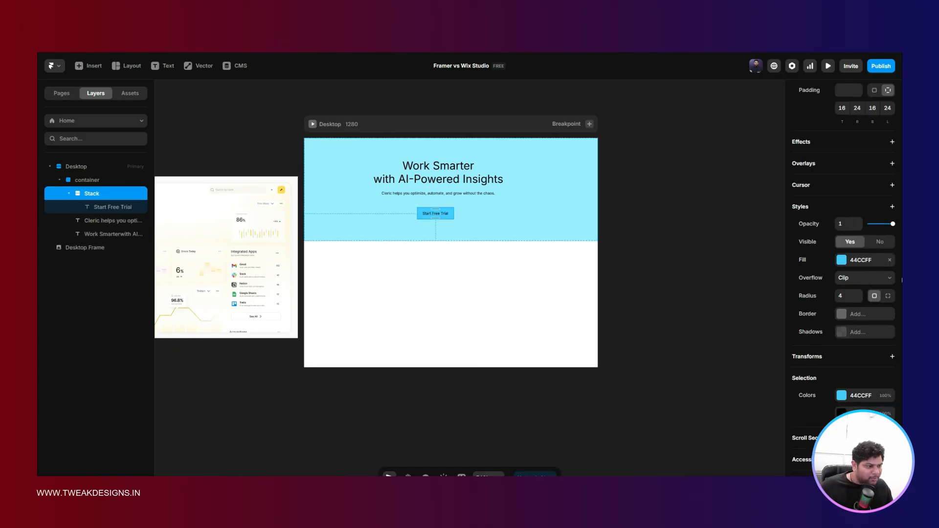
pyautogui.click(841, 260)
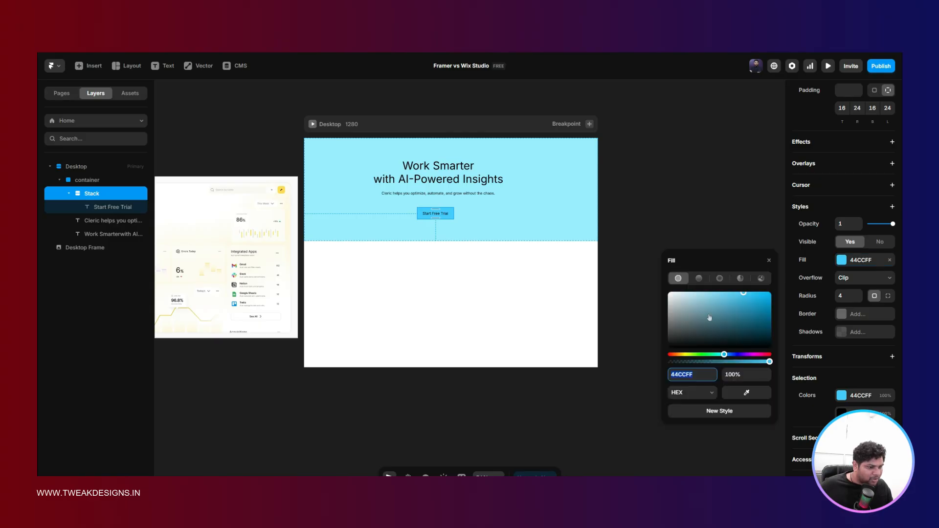
# - Change the colour of the button's "Start Free Trial" text to white
pyautogui.click(435, 214)
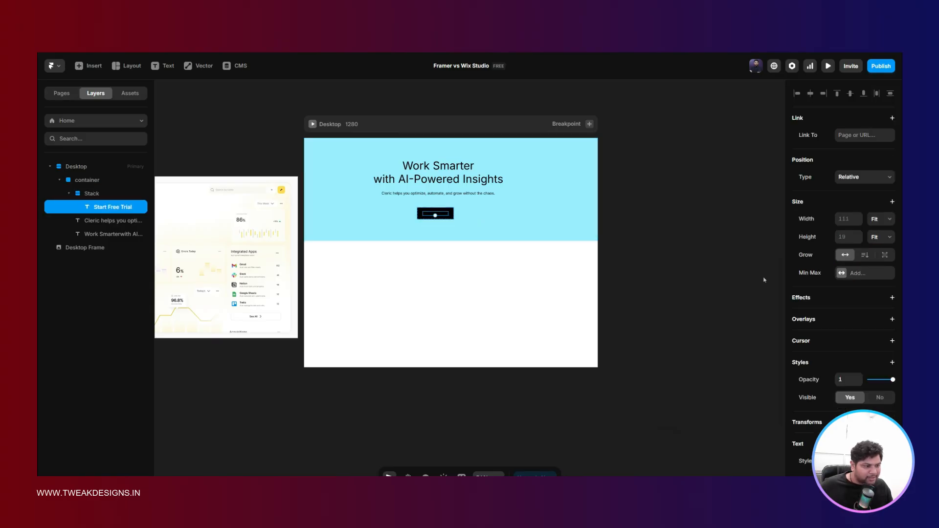
pyautogui.scroll(-5, 841, 274)
pyautogui.click(861, 308)
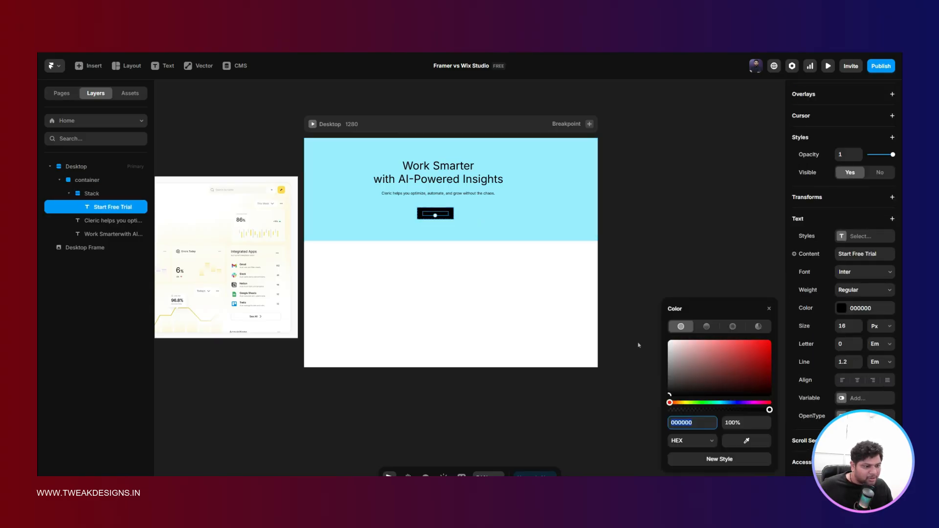
pyautogui.click(658, 204)
pyautogui.click(414, 180)
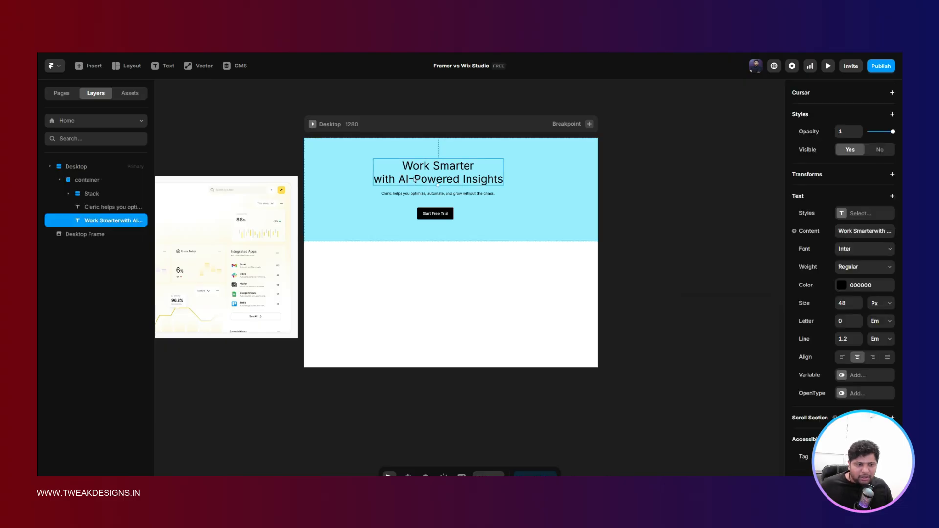
pyautogui.keyDown('shift'); pyautogui.click(415, 193); pyautogui.keyUp('shift')
pyautogui.keyDown('shift'); pyautogui.click(421, 213); pyautogui.keyUp('shift')
pyautogui.click(410, 286)
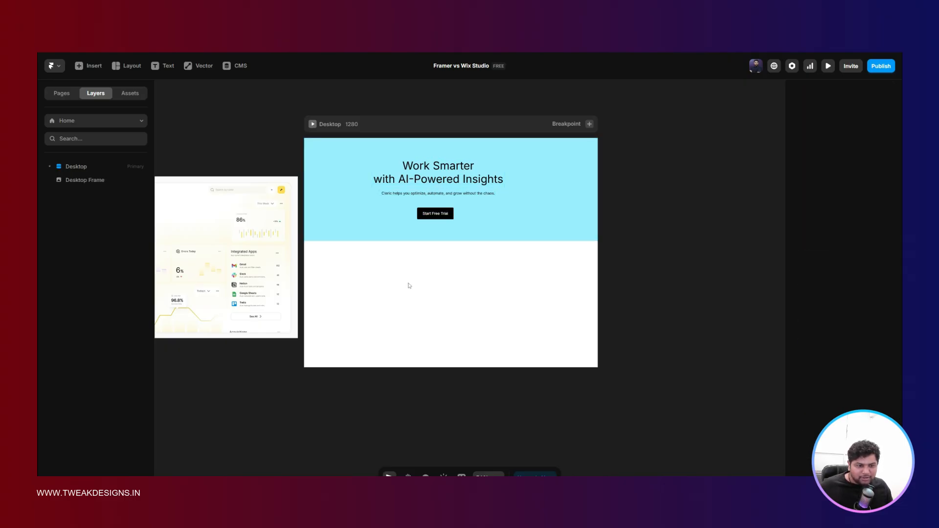
# - Wrap the heading, subheading and button together in a new vertical stack spanning 100% of the container's width and centered in it
pyautogui.click(489, 238)
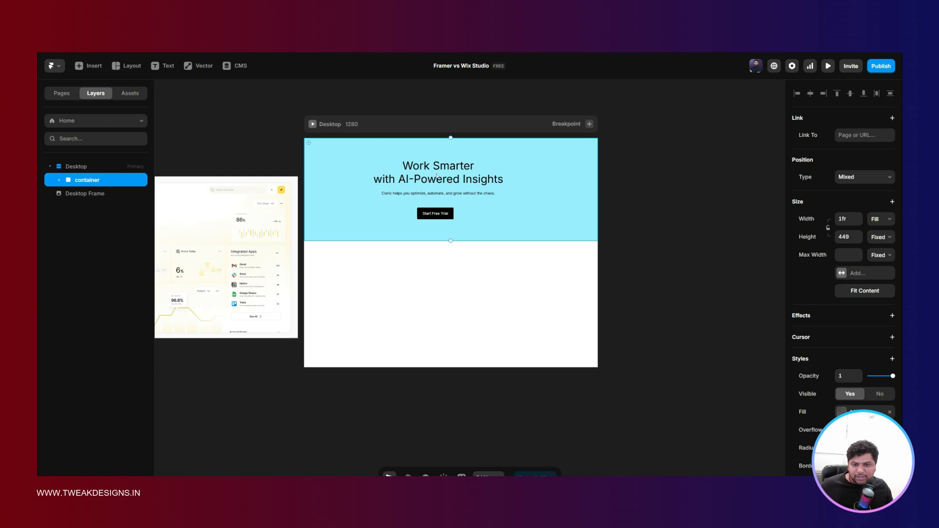
pyautogui.click(60, 181)
pyautogui.click(91, 195)
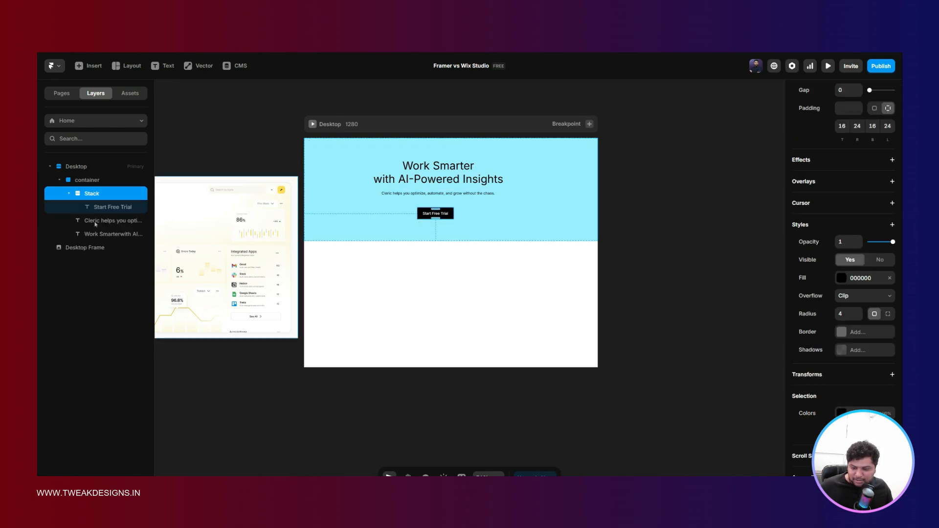
pyautogui.keyDown('shift'); pyautogui.click(96, 221); pyautogui.keyUp('shift')
pyautogui.keyDown('shift'); pyautogui.click(99, 234); pyautogui.keyUp('shift')
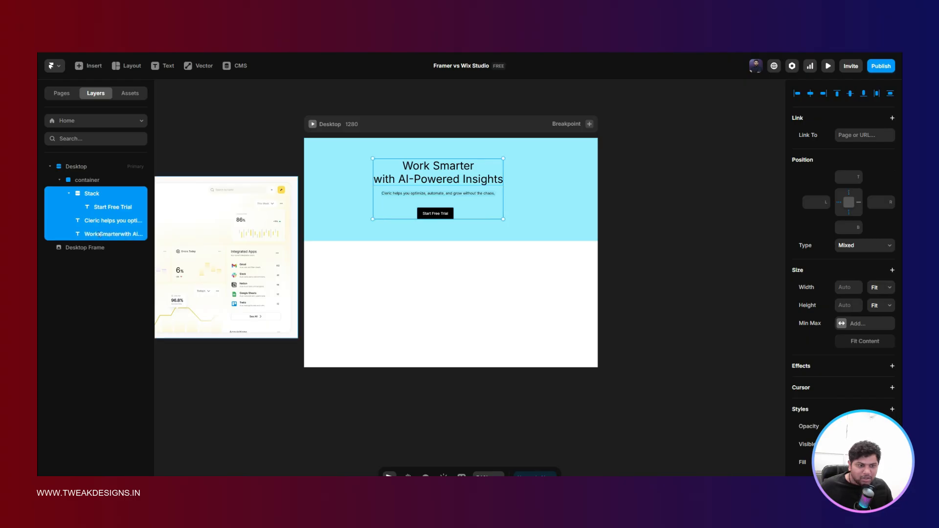
pyautogui.rightClick(100, 234)
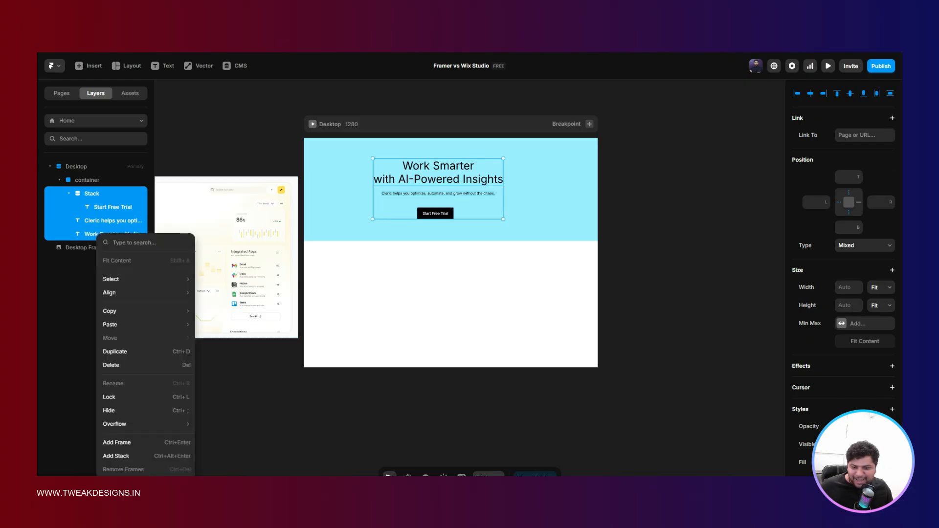
pyautogui.click(116, 456)
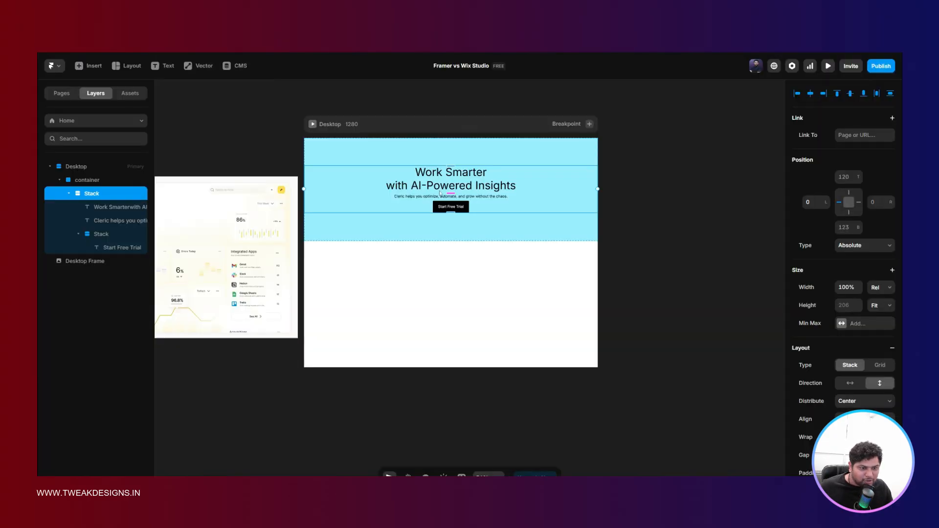
# - Set the gap between the items of the hero content stack to 24
pyautogui.scroll(-5, 847, 289)
pyautogui.scroll(2, 846, 289)
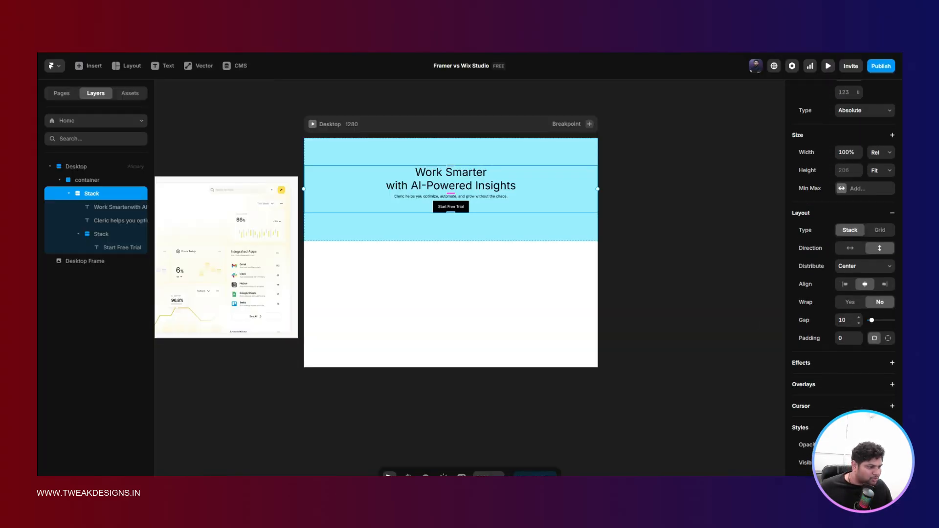
pyautogui.click(843, 322)
pyautogui.write('16')
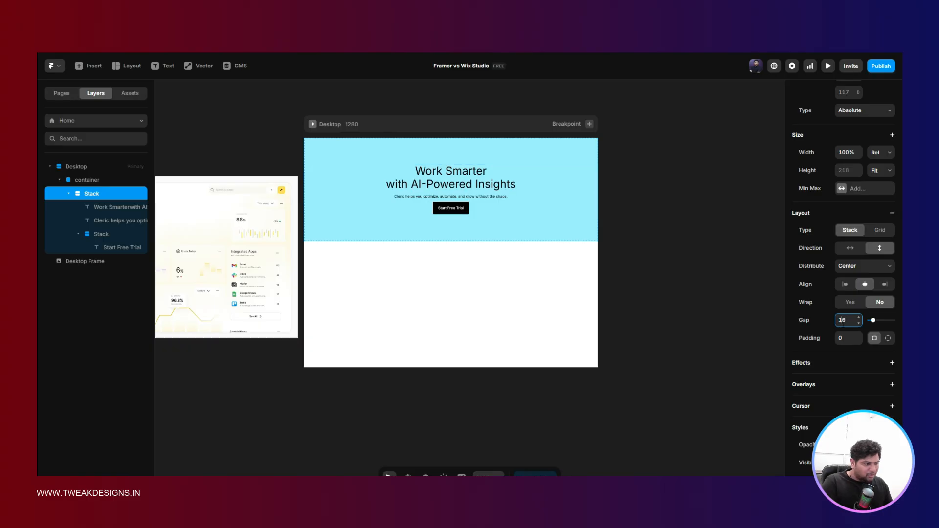
pyautogui.press('BackSpace')
pyautogui.press('BackSpace')
pyautogui.write('24')
pyautogui.click(716, 318)
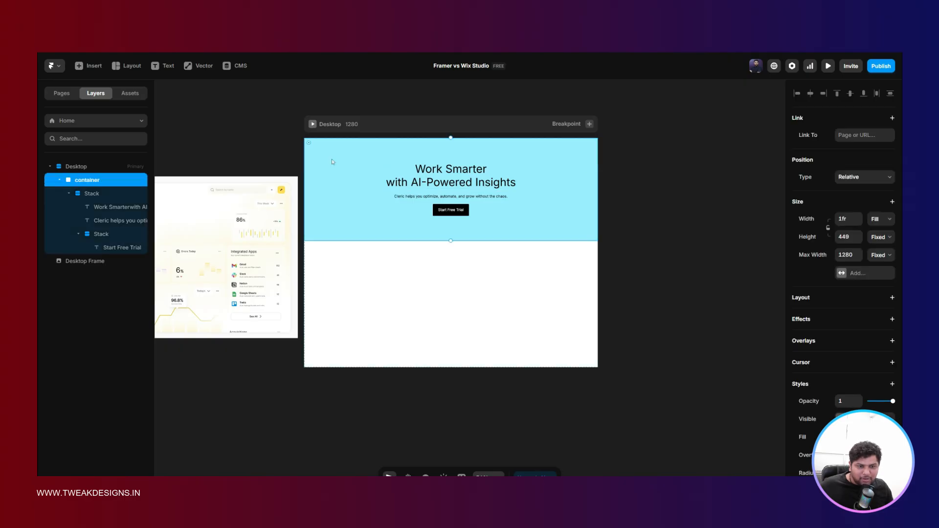
# - Remove the light blue fill from the hero container
pyautogui.click(345, 178)
pyautogui.scroll(-4, 878, 266)
pyautogui.click(890, 242)
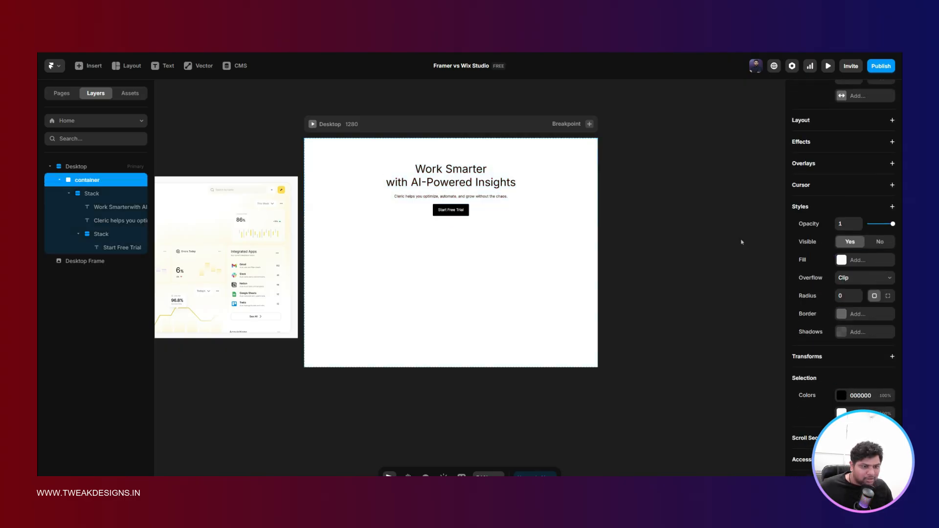
pyautogui.press('Escape')
# - Preview the desktop page, widen the preview to about 1534 to check the hero's centering, and return to the canvas
pyautogui.click(313, 125)
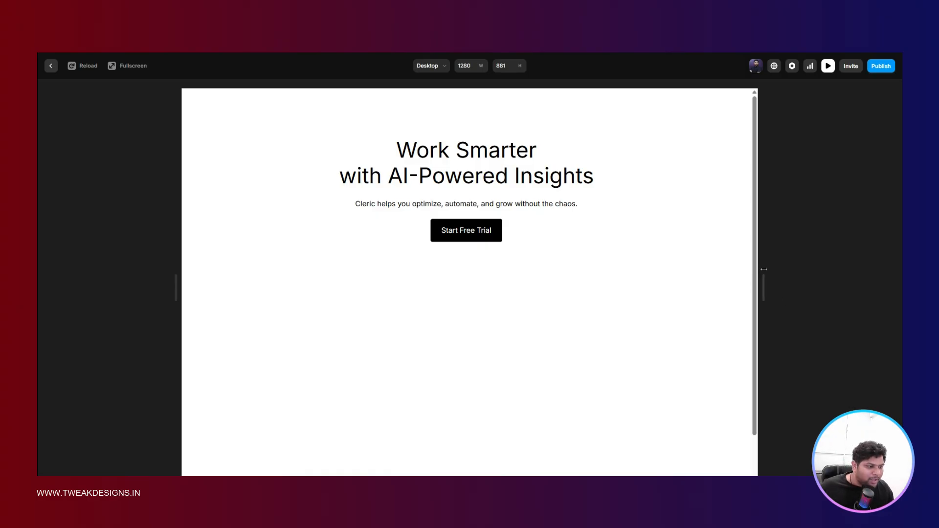
pyautogui.moveTo(770, 286); pyautogui.dragTo(818, 269)
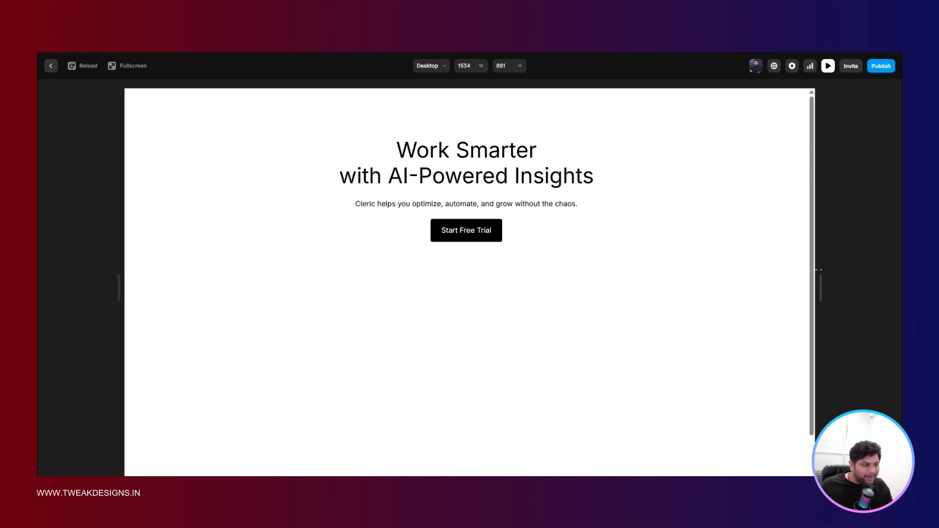
pyautogui.press('Escape')
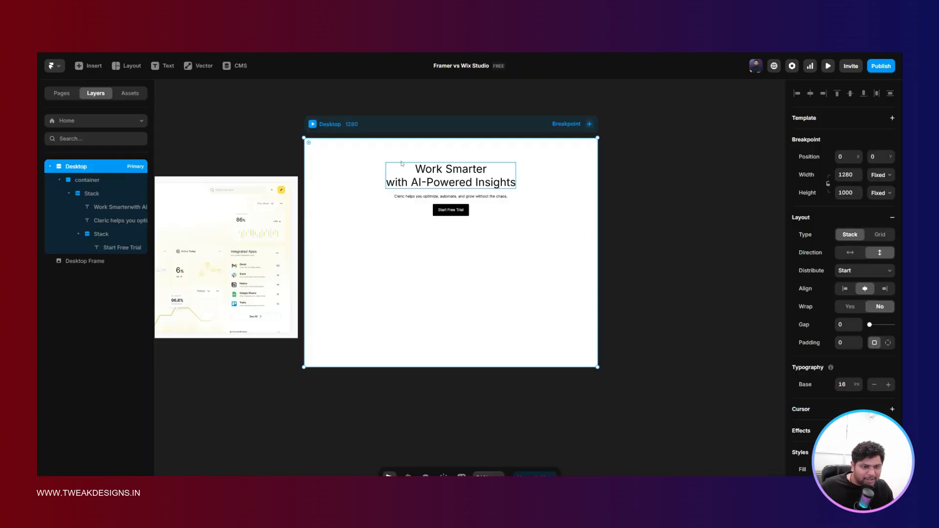
pyautogui.click(367, 157)
pyautogui.scroll(4, 840, 198)
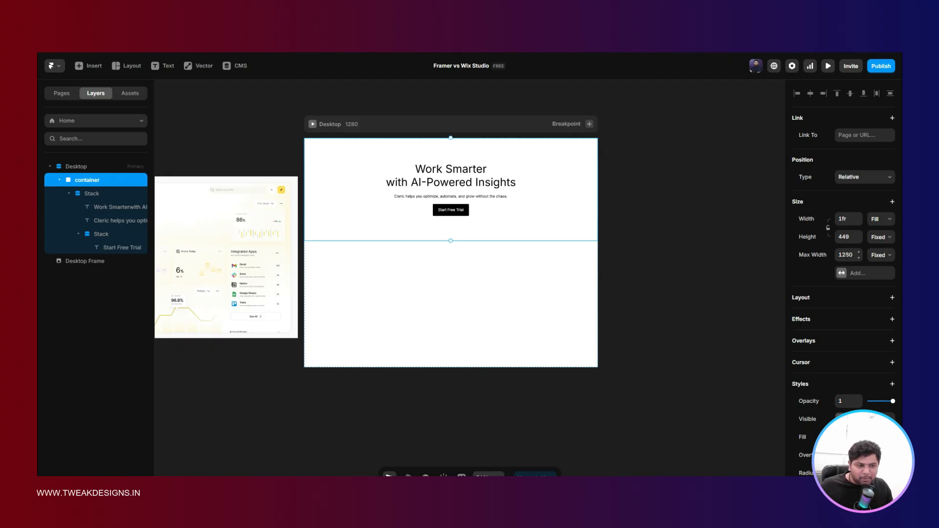
pyautogui.click(456, 265)
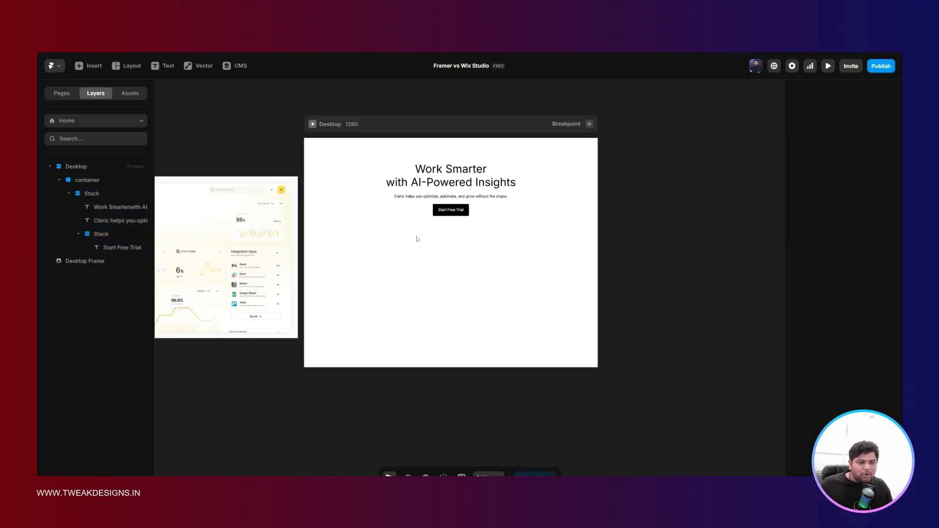
pyautogui.click(330, 159)
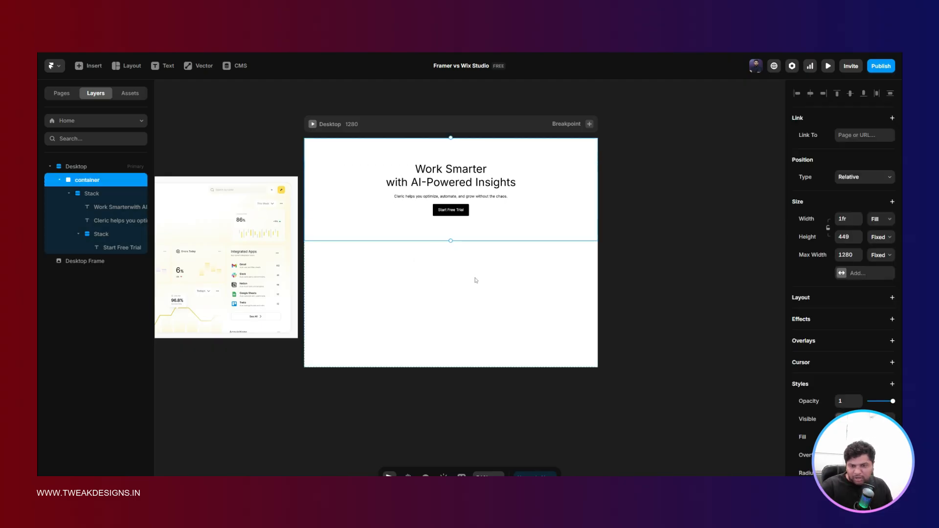
pyautogui.scroll(-2, 476, 280)
pyautogui.scroll(3, 423, 238)
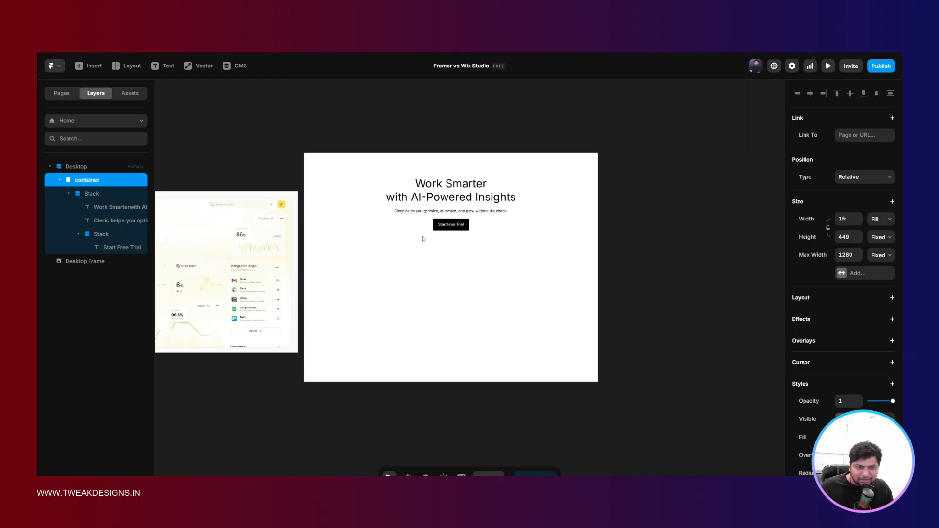
# - Duplicate the hero container and place the copy directly below the original inside the Desktop page
pyautogui.click(392, 309)
pyautogui.click(221, 230)
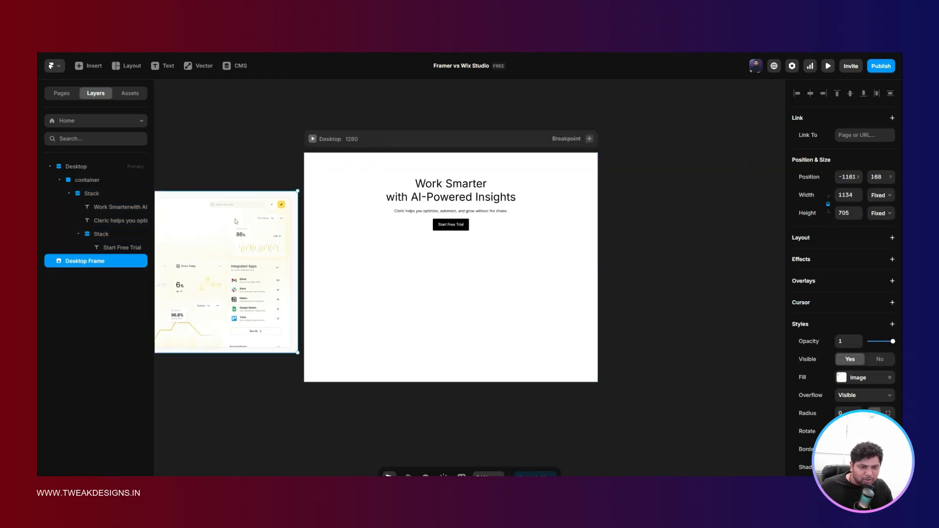
pyautogui.click(322, 184)
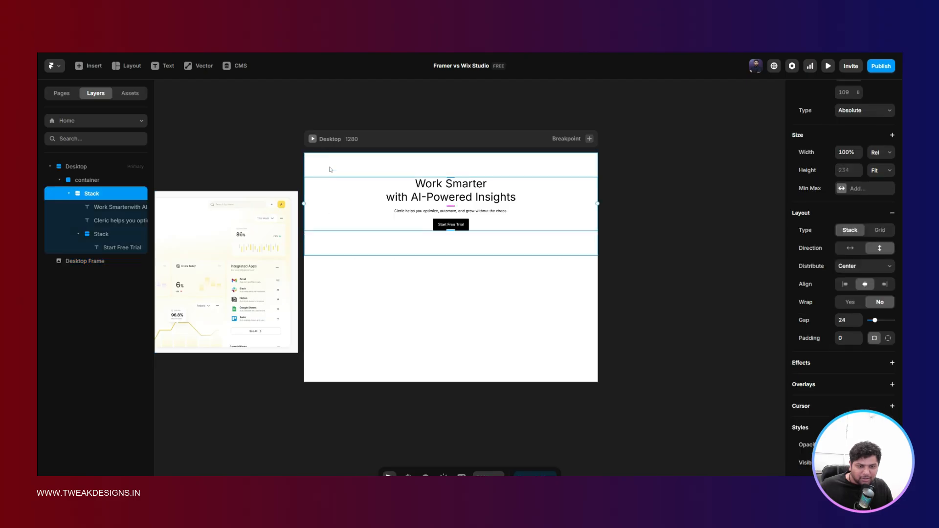
pyautogui.click(330, 169)
pyautogui.hotkey('ctrl', 'v')
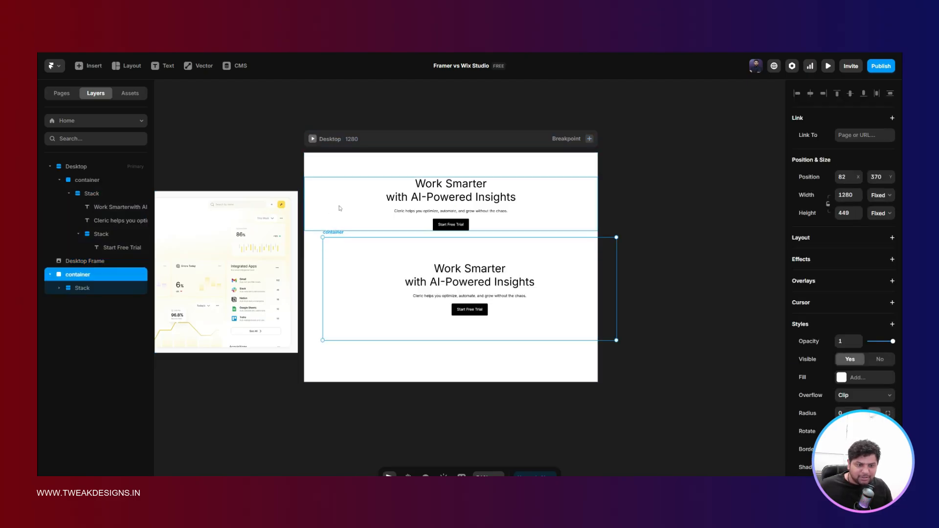
pyautogui.click(59, 182)
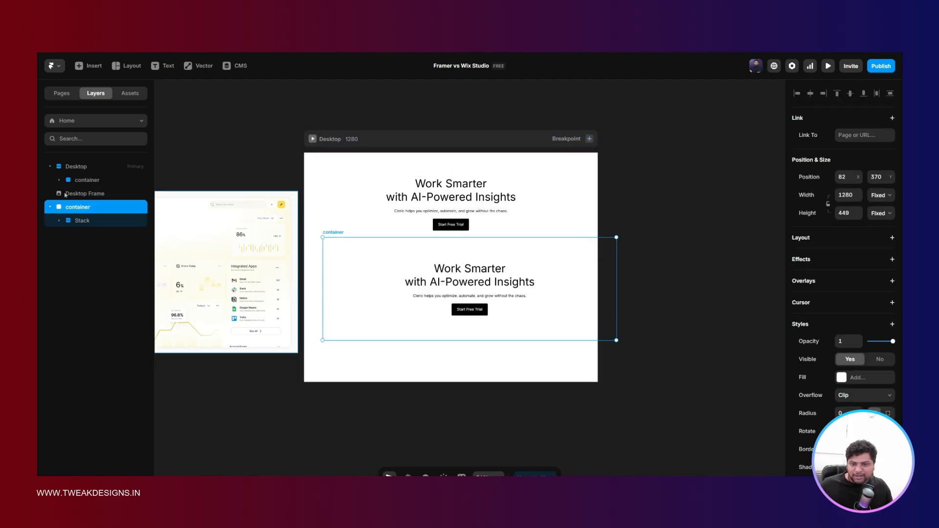
pyautogui.click(68, 193)
pyautogui.click(67, 207)
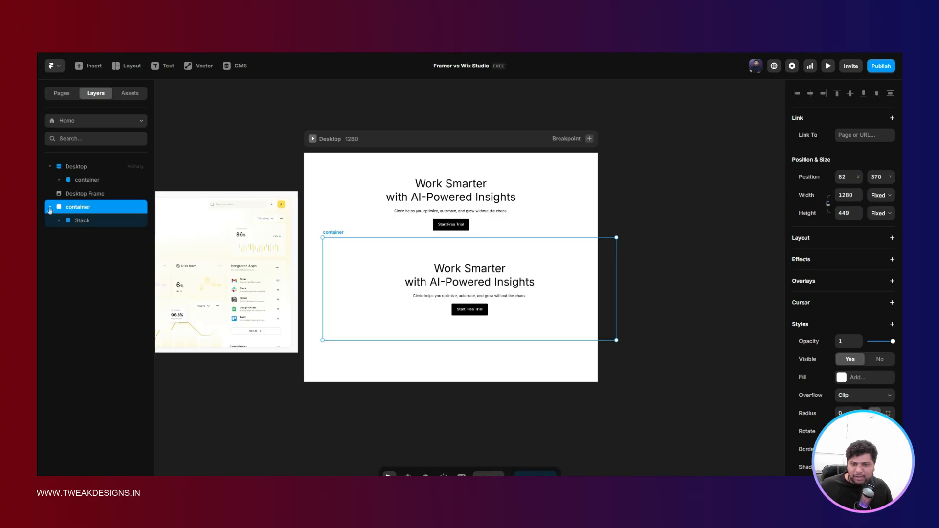
pyautogui.moveTo(67, 207); pyautogui.dragTo(109, 189)
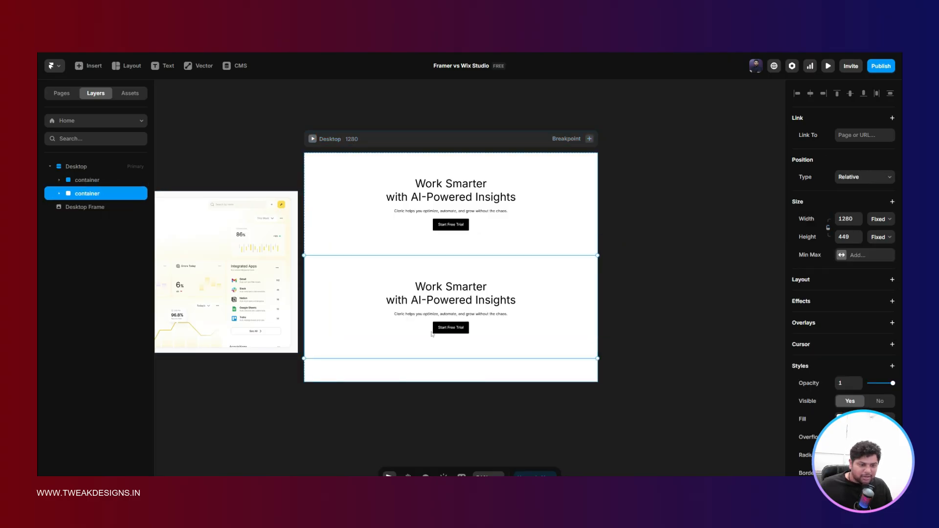
# - Delete the text stack from the lower container and place the dashboard image inside that container
pyautogui.click(423, 297)
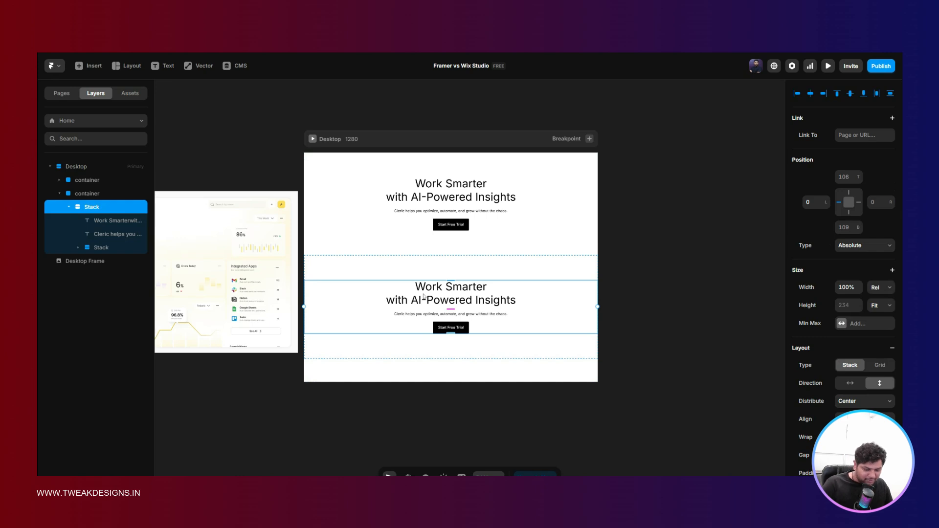
pyautogui.press('Delete')
pyautogui.click(238, 273)
pyautogui.moveTo(228, 248); pyautogui.dragTo(454, 297)
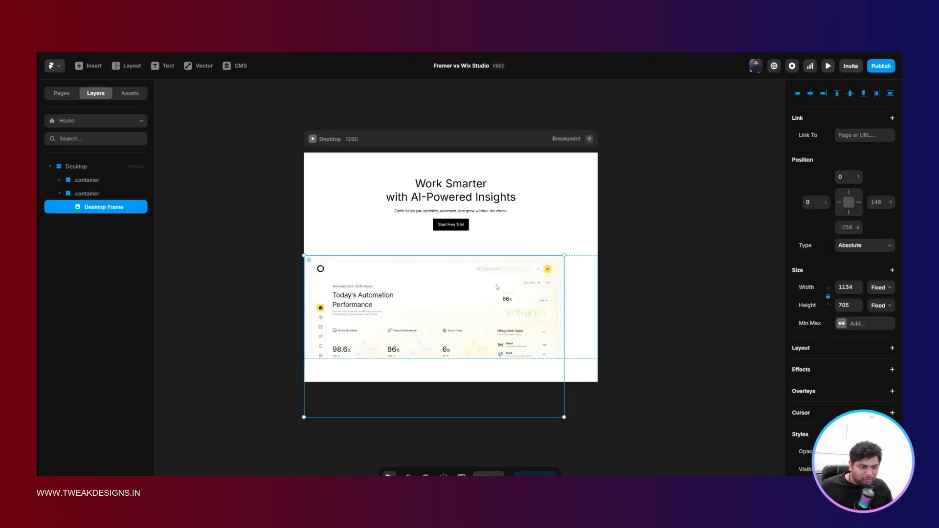
pyautogui.moveTo(457, 288); pyautogui.dragTo(472, 289)
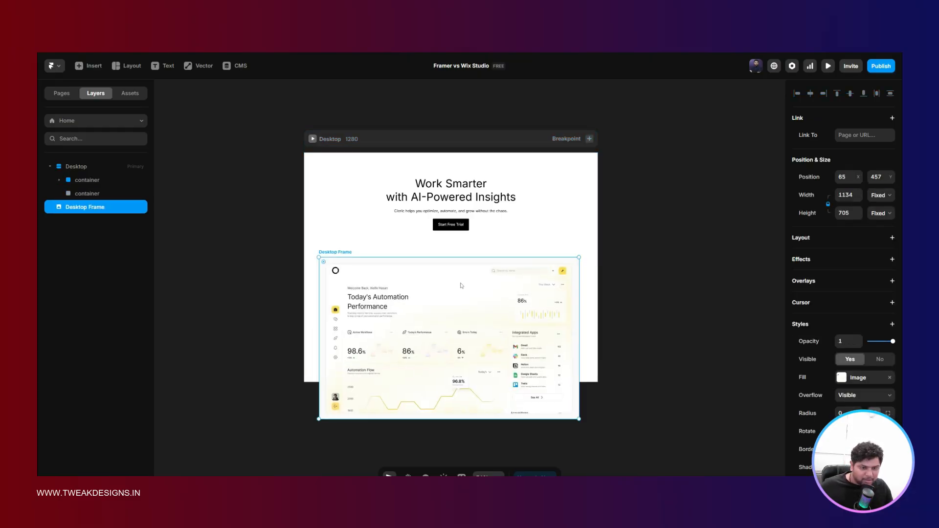
pyautogui.moveTo(81, 207); pyautogui.dragTo(90, 194)
pyautogui.click(90, 195)
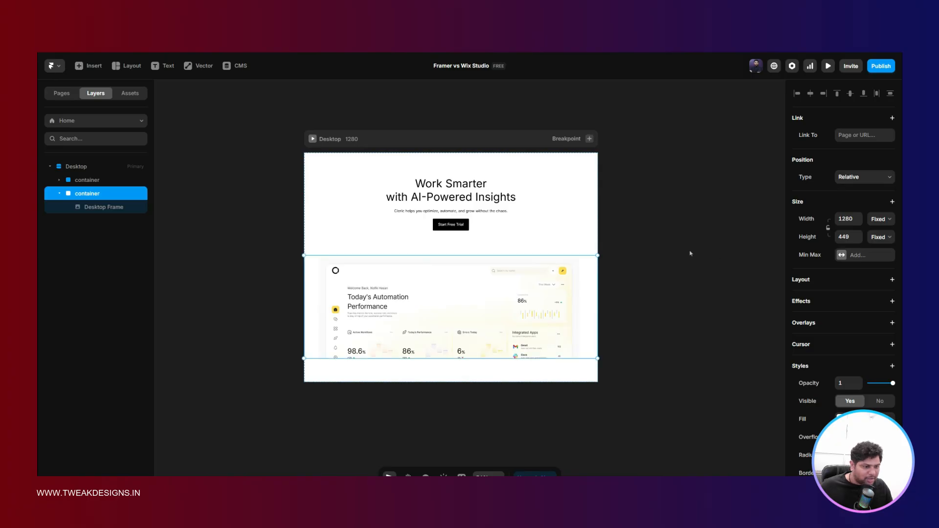
# - Extend the Desktop breakpoint downward to a height of about 1855
pyautogui.click(378, 139)
pyautogui.scroll(-3, 610, 222)
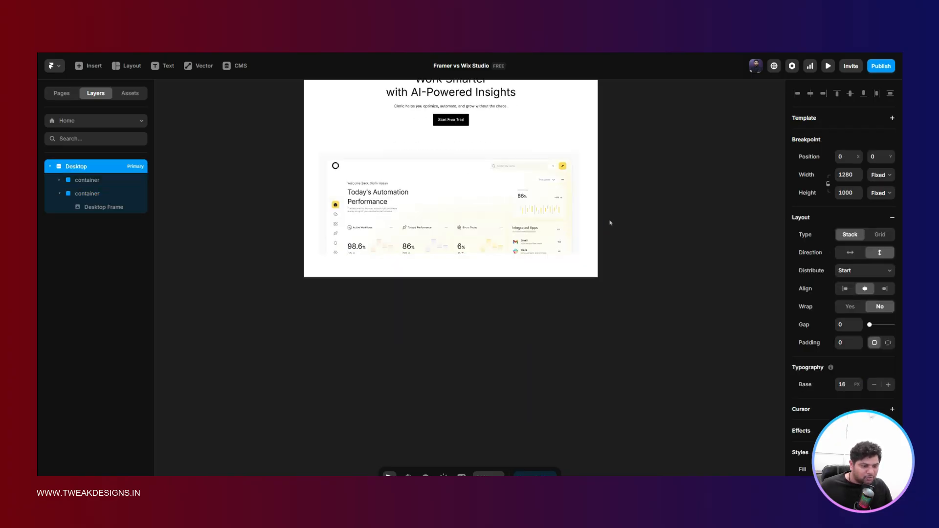
pyautogui.moveTo(488, 277); pyautogui.dragTo(496, 460)
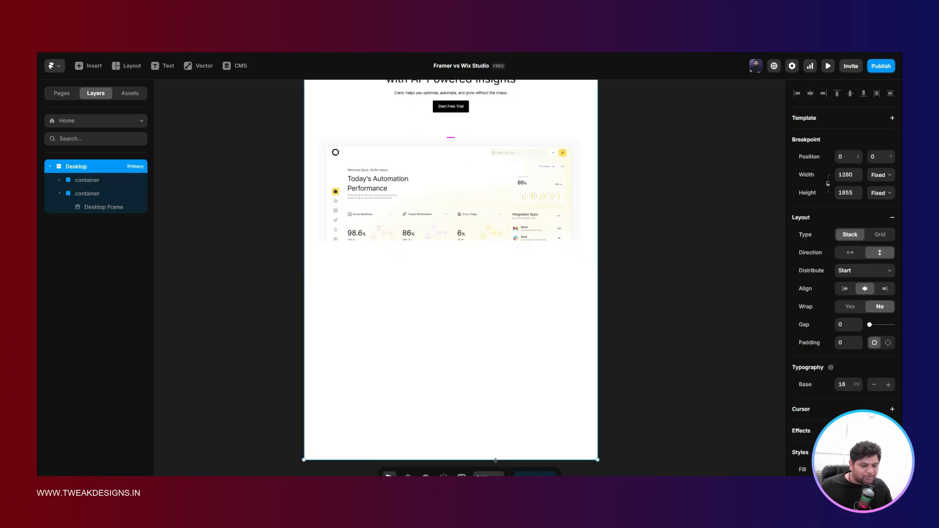
pyautogui.click(494, 475)
pyautogui.click(611, 379)
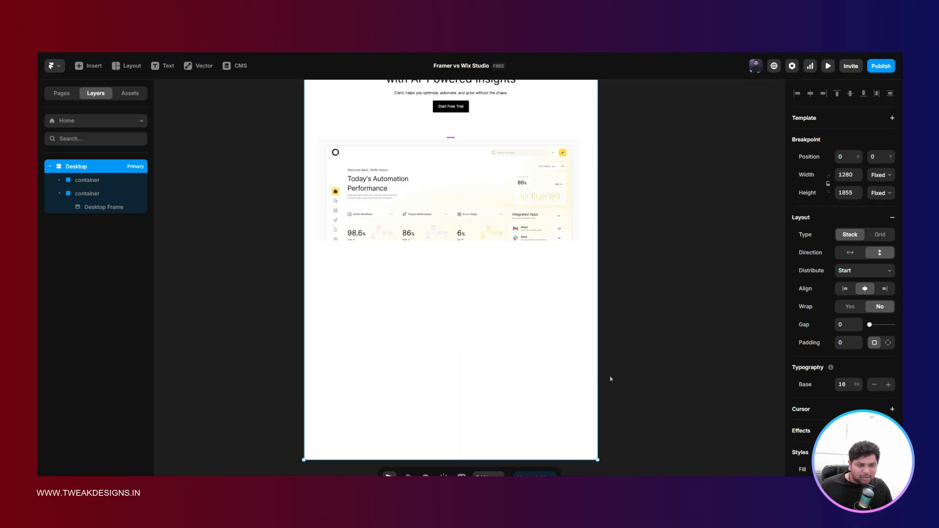
pyautogui.click(655, 269)
# - Align the dashboard image to the top of the lower container and resize the container to a height of about 718
pyautogui.click(550, 222)
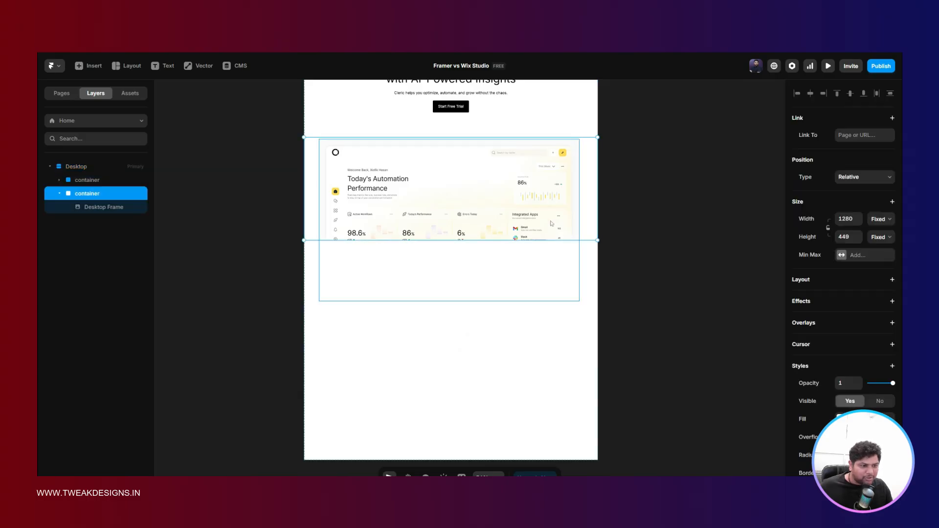
pyautogui.moveTo(539, 240); pyautogui.dragTo(520, 325)
pyautogui.click(476, 267)
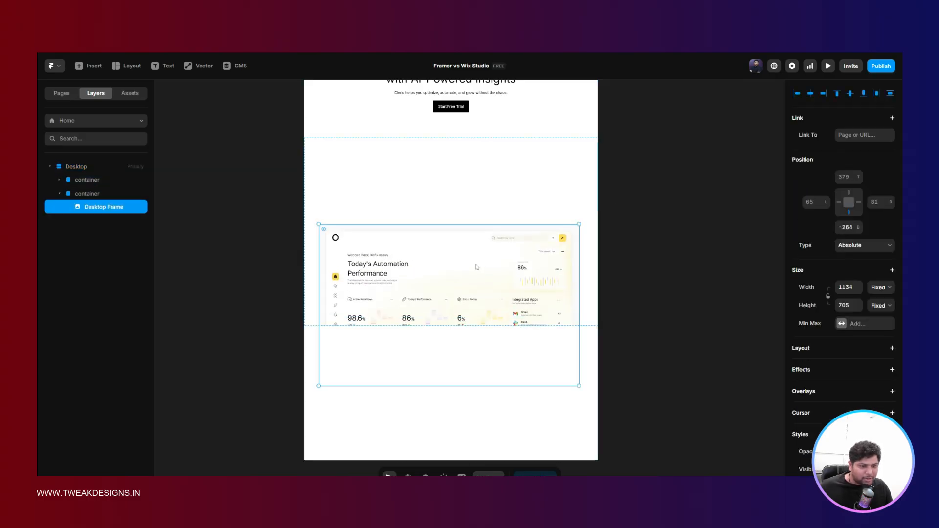
pyautogui.click(836, 94)
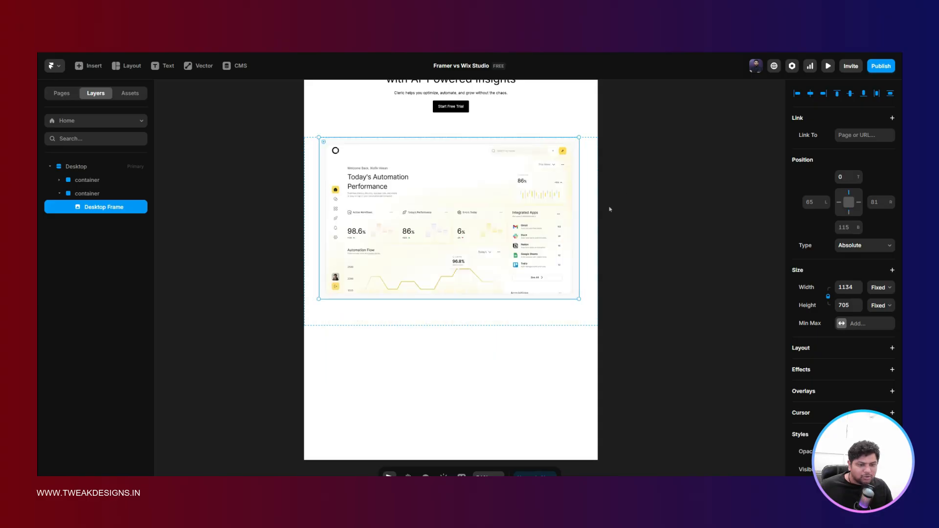
pyautogui.click(429, 315)
pyautogui.moveTo(432, 325); pyautogui.dragTo(434, 303)
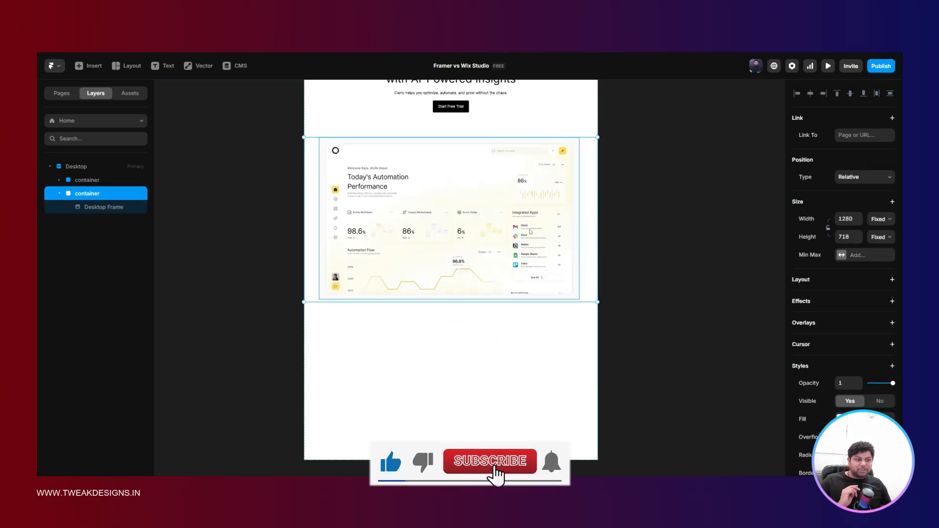
# - Center the dashboard image horizontally within the lower container
pyautogui.click(652, 196)
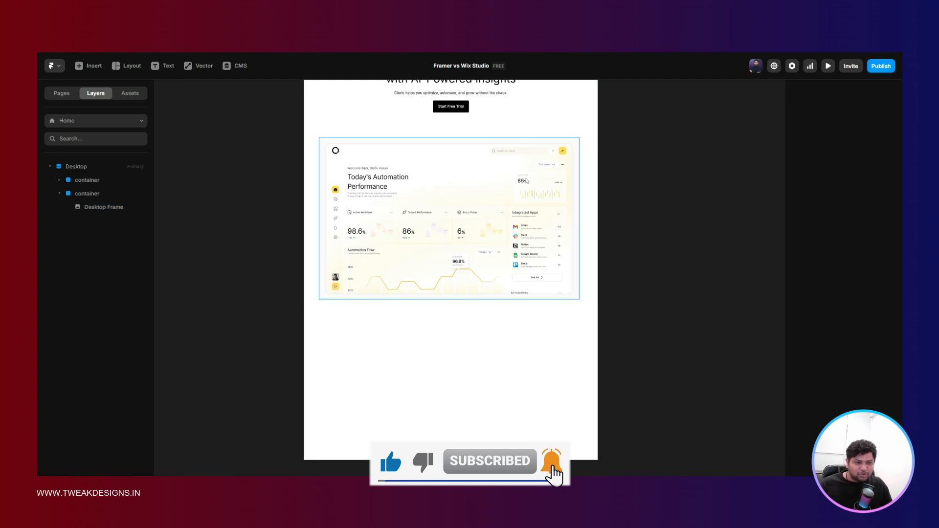
pyautogui.click(551, 188)
pyautogui.press('Escape')
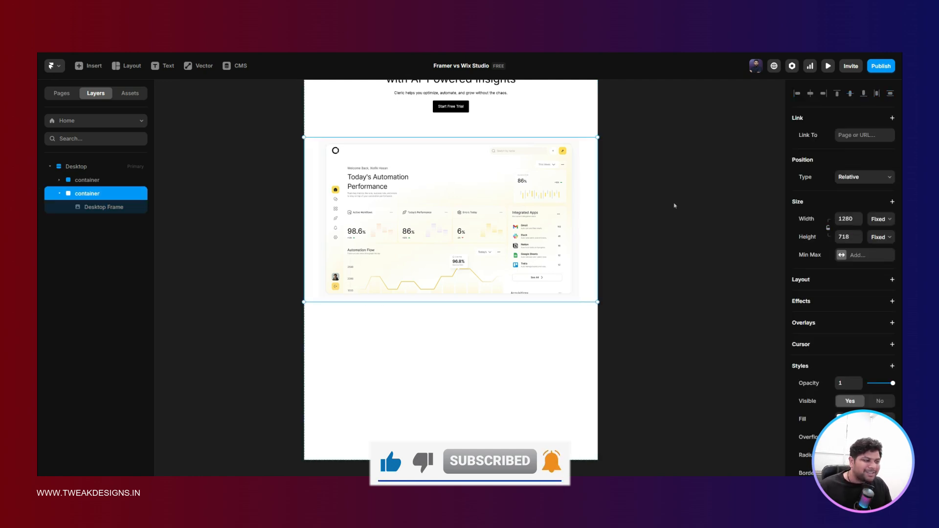
pyautogui.scroll(-3, 809, 235)
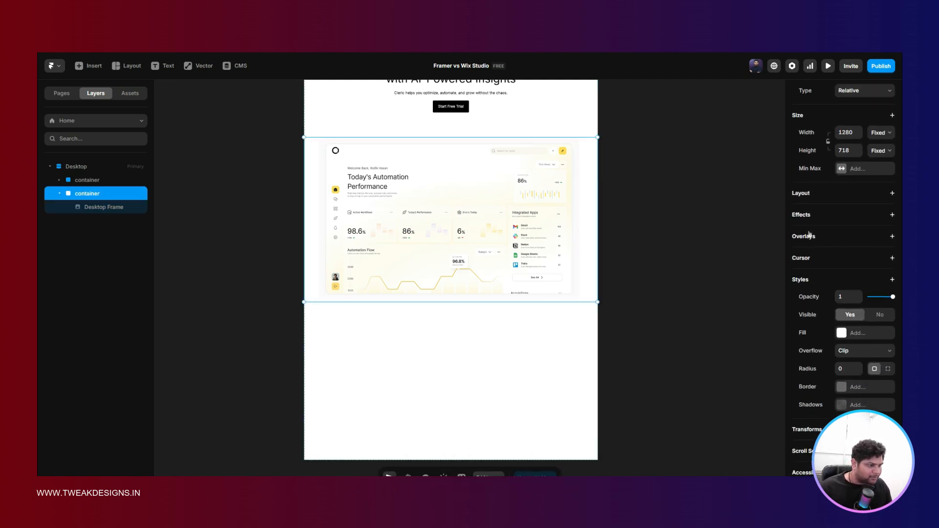
pyautogui.scroll(3, 809, 234)
pyautogui.click(555, 191)
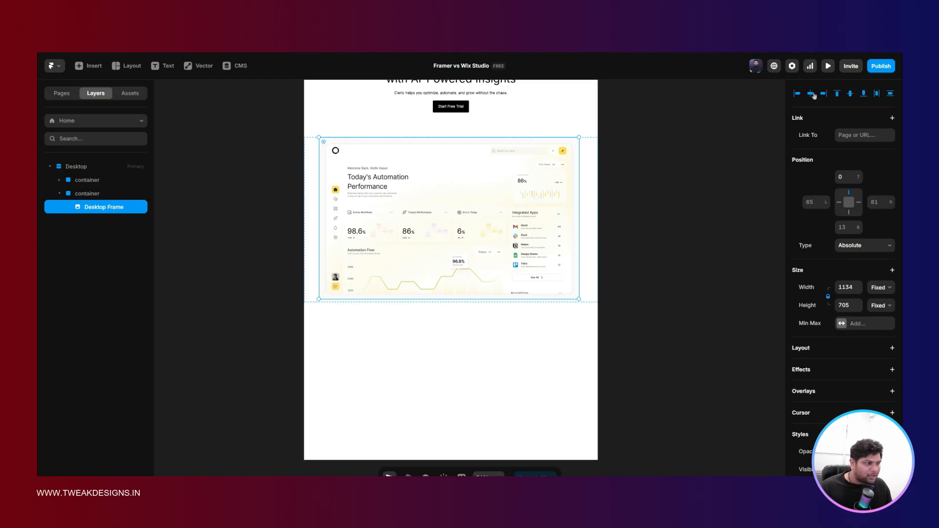
pyautogui.click(684, 195)
pyautogui.scroll(3, 684, 196)
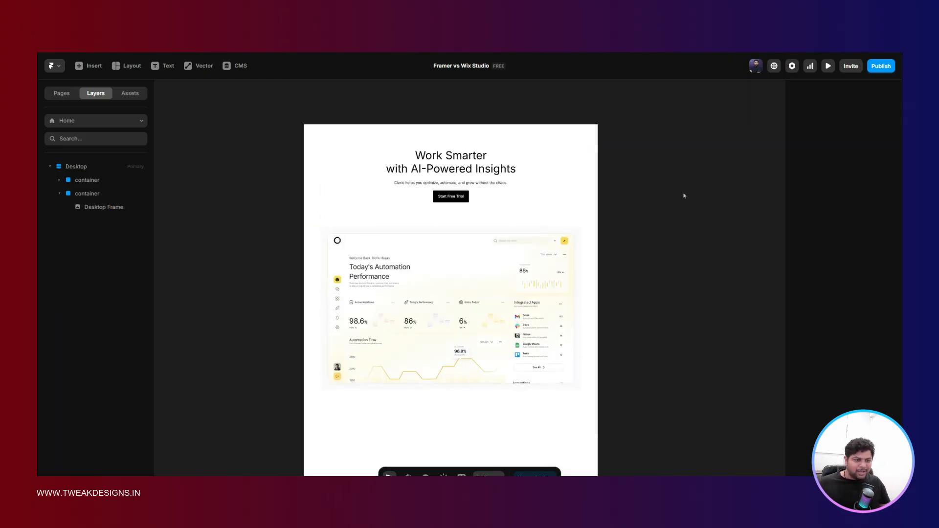
pyautogui.scroll(1, 684, 196)
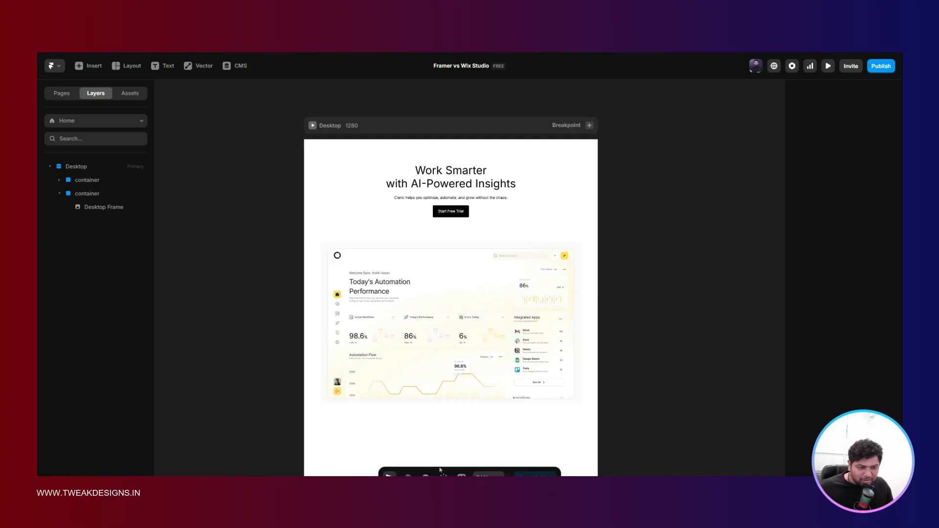
# - Pause the running stopwatch in the Clock app and switch to the Wix Studio editor
pyautogui.hotkey('alt', 'Tab')
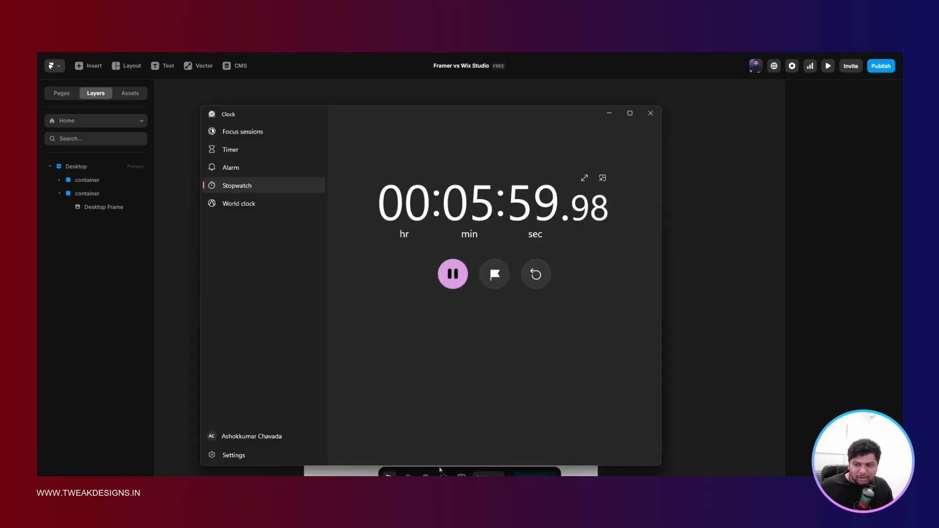
pyautogui.click(456, 270)
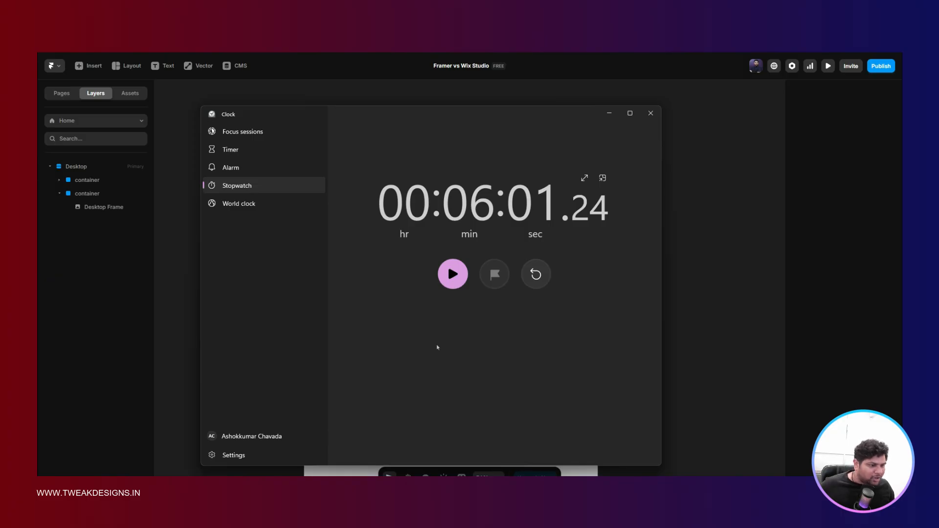
pyautogui.click(731, 198)
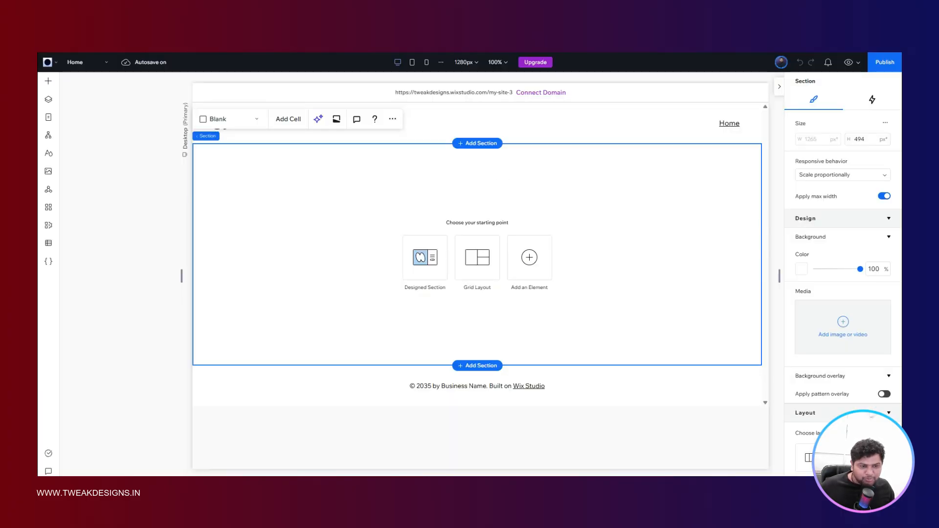
# - Reset the Clock stopwatch, start it from zero and return to the Wix Studio page
pyautogui.hotkey('alt', 'Tab')
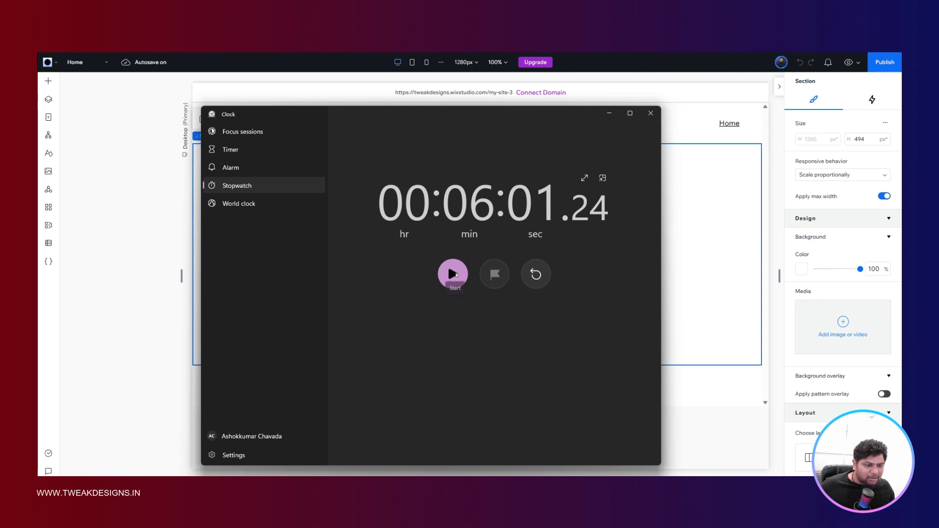
pyautogui.click(454, 274)
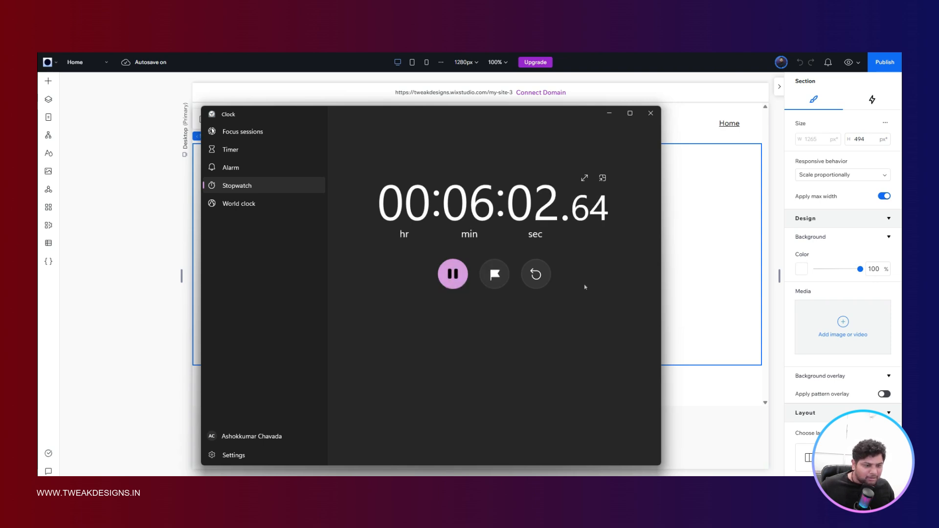
pyautogui.click(536, 274)
pyautogui.click(452, 274)
pyautogui.click(168, 242)
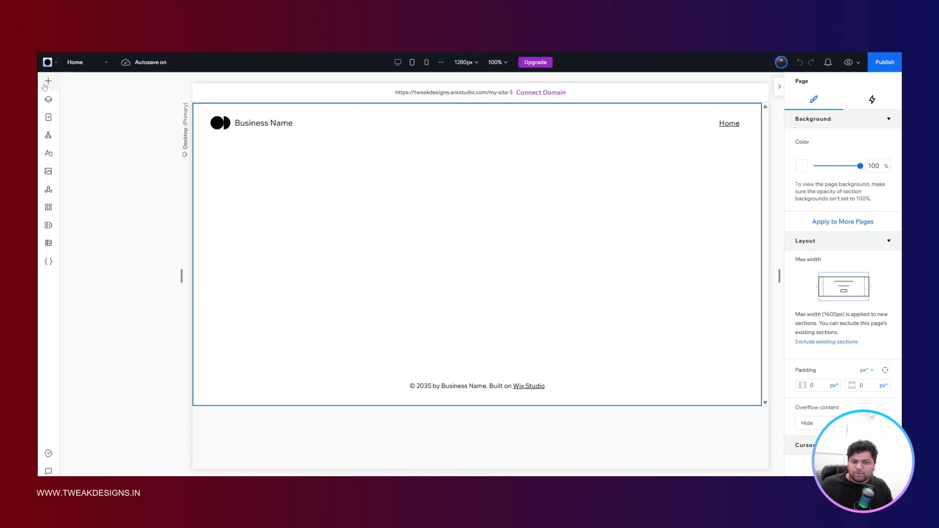
# - Add a Heading 2 text element to the upper middle of the blank section, at about X 355 and Y 76
pyautogui.click(47, 82)
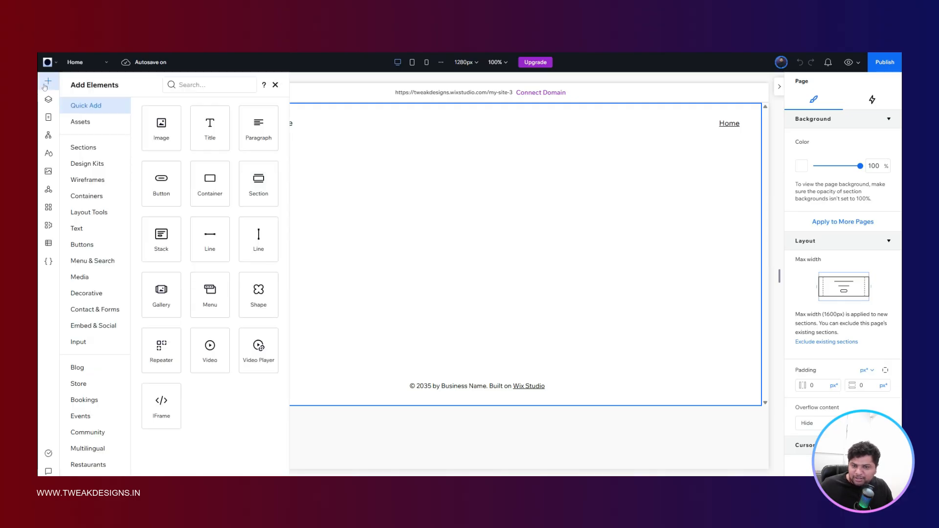
pyautogui.click(98, 229)
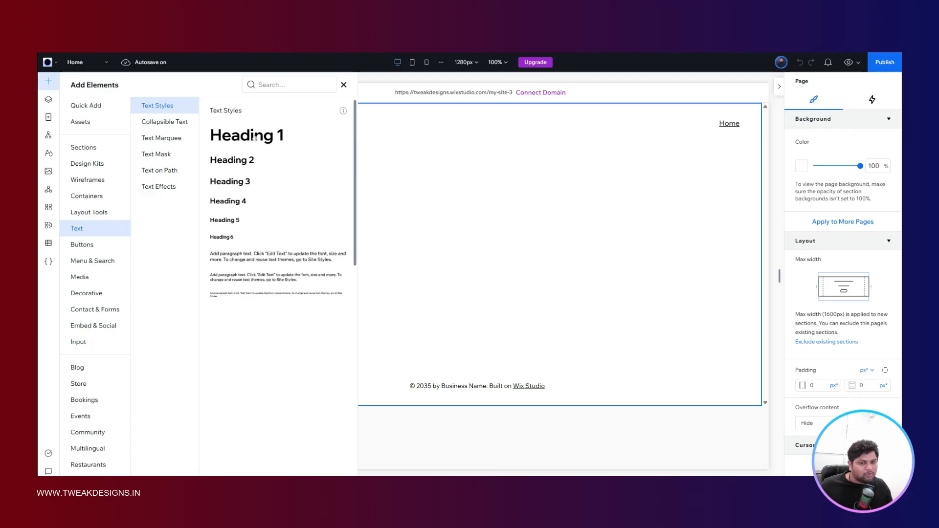
pyautogui.moveTo(239, 162); pyautogui.dragTo(516, 193)
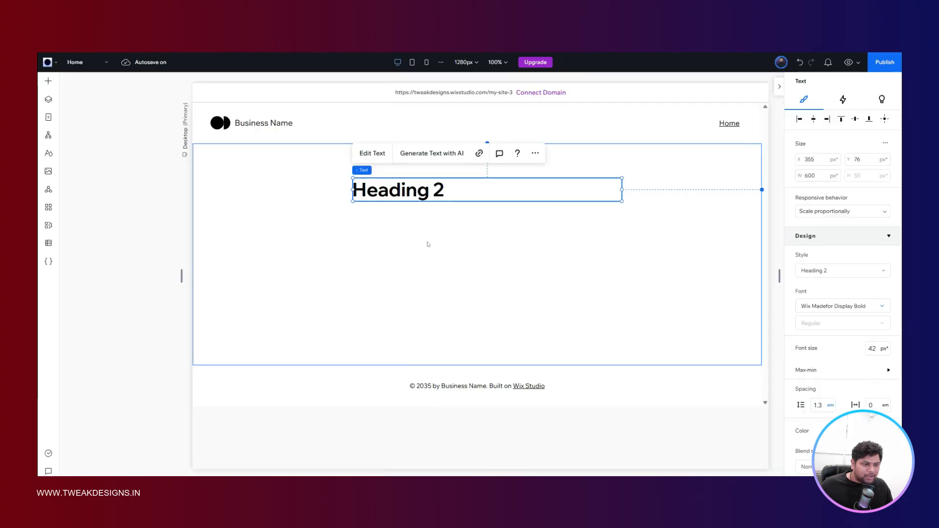
# - Apply the two-row grid layout to the section that holds the heading
pyautogui.click(621, 284)
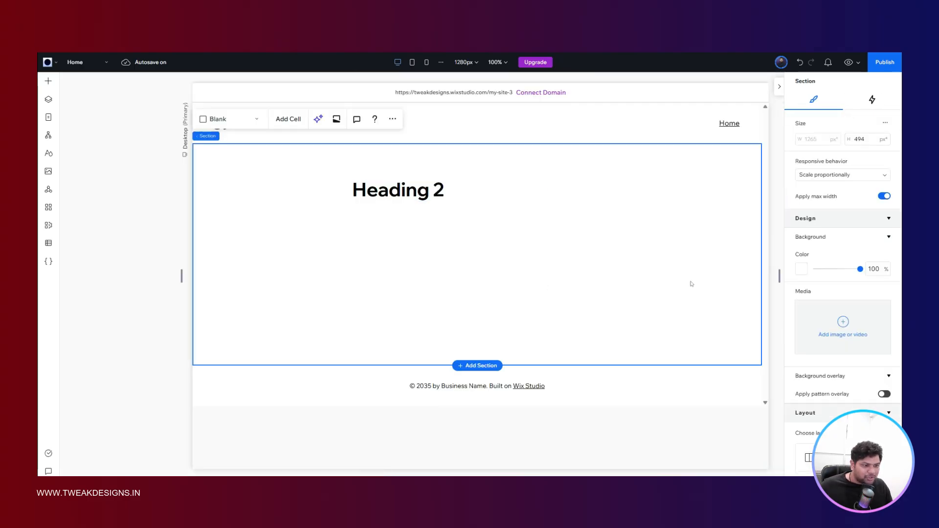
pyautogui.scroll(-5, 845, 222)
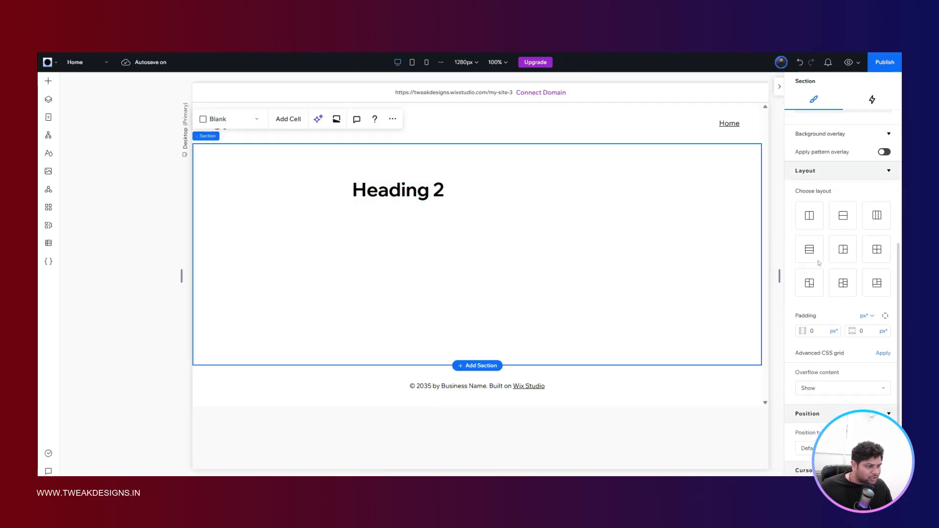
pyautogui.click(845, 221)
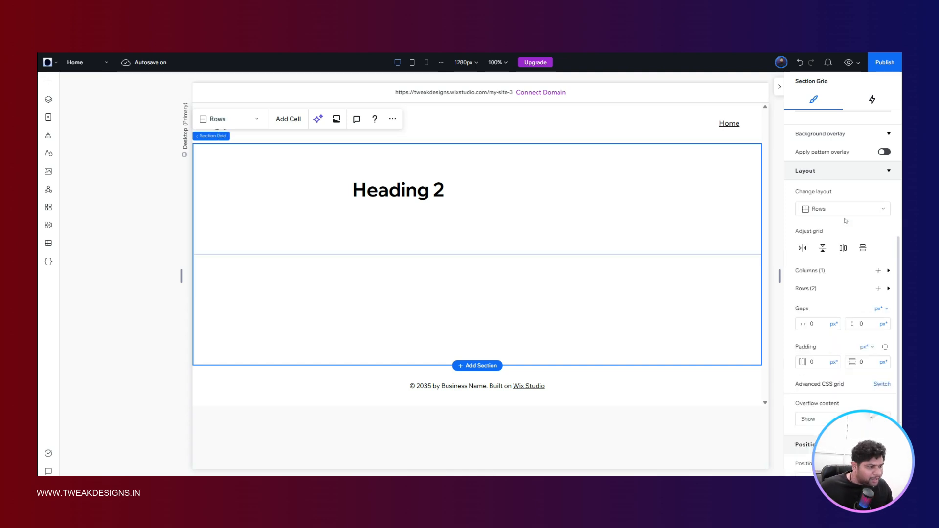
# - Align the heading to the top centre of the upper cell and add a Paragraph 2 text below it, at about X 391 and Y 107
pyautogui.click(413, 185)
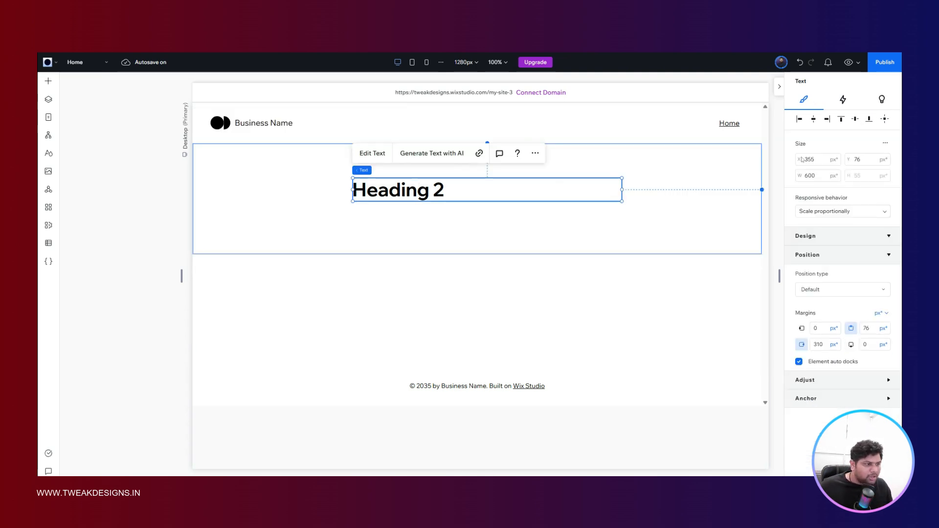
pyautogui.click(841, 120)
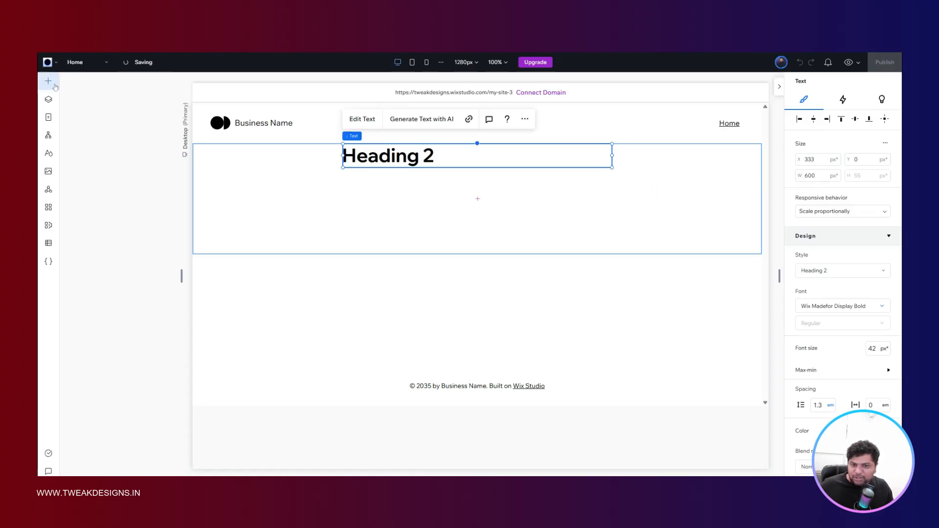
pyautogui.click(54, 84)
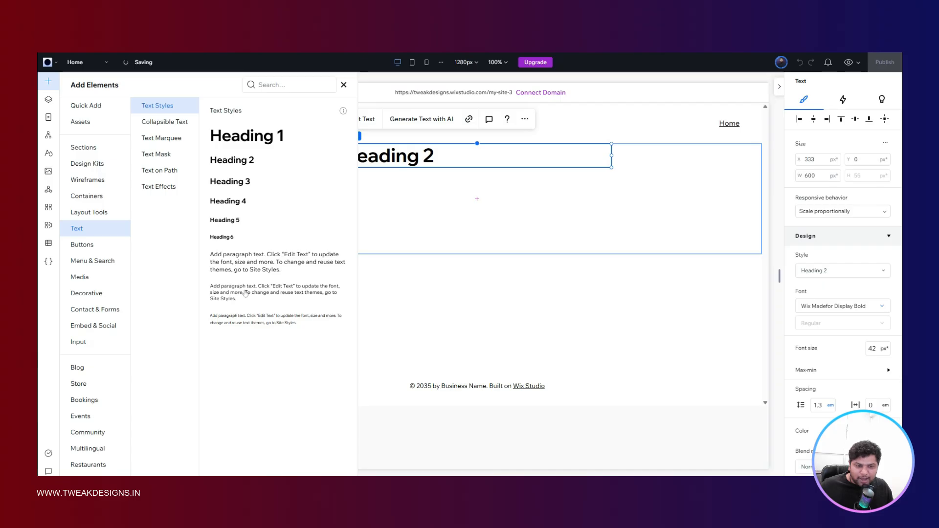
pyautogui.moveTo(445, 202); pyautogui.dragTo(461, 205)
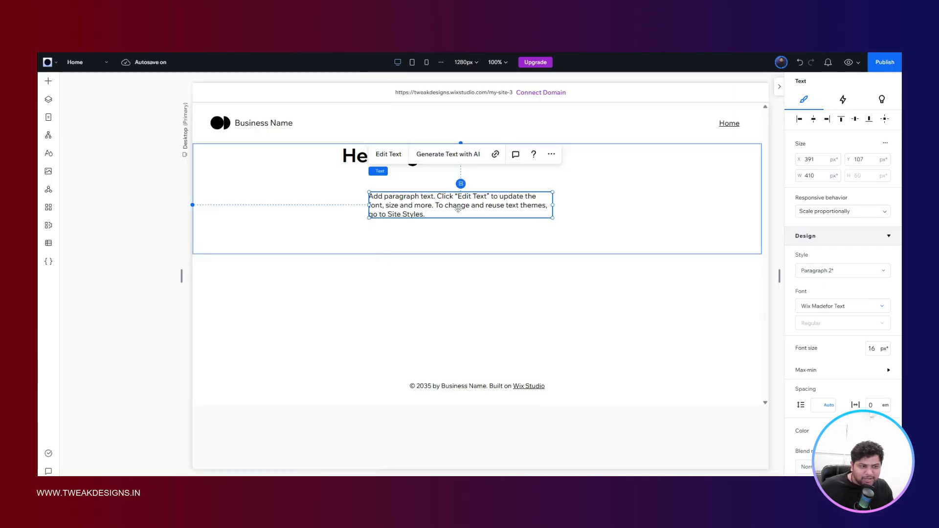
# - Add the black Get Started basic button below the paragraph, at about X 547 and Y 175
pyautogui.click(49, 81)
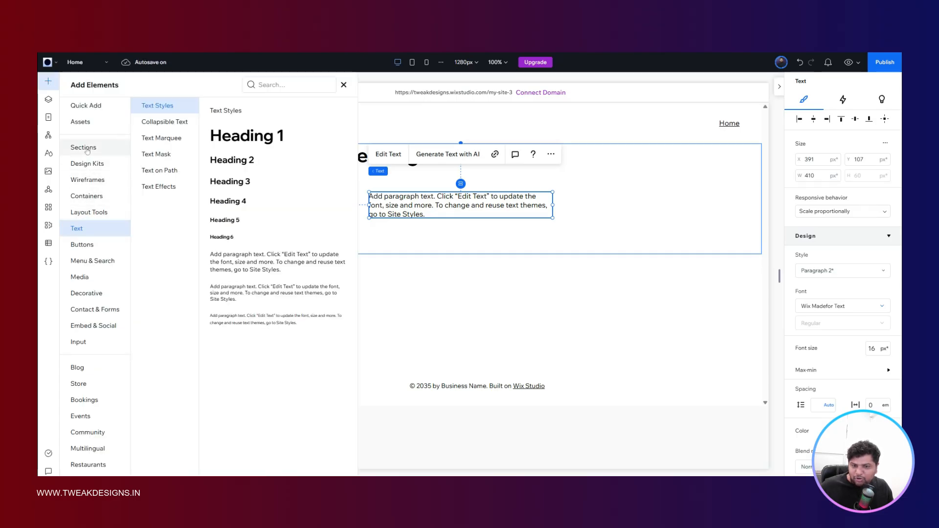
pyautogui.click(88, 245)
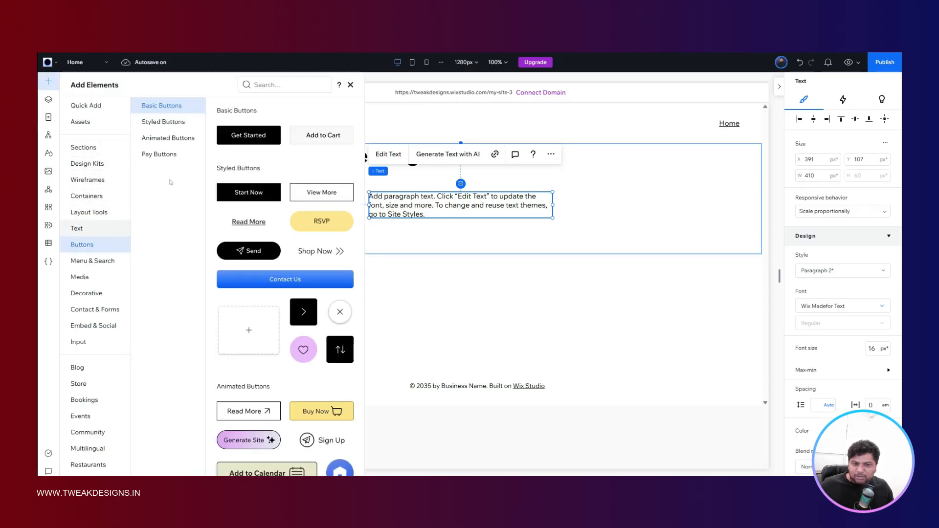
pyautogui.moveTo(486, 243); pyautogui.dragTo(471, 235)
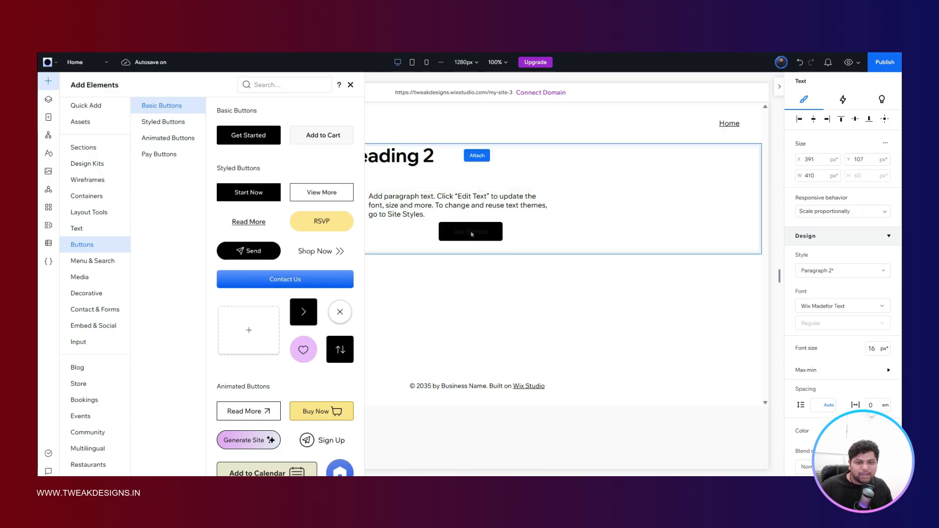
pyautogui.click(49, 80)
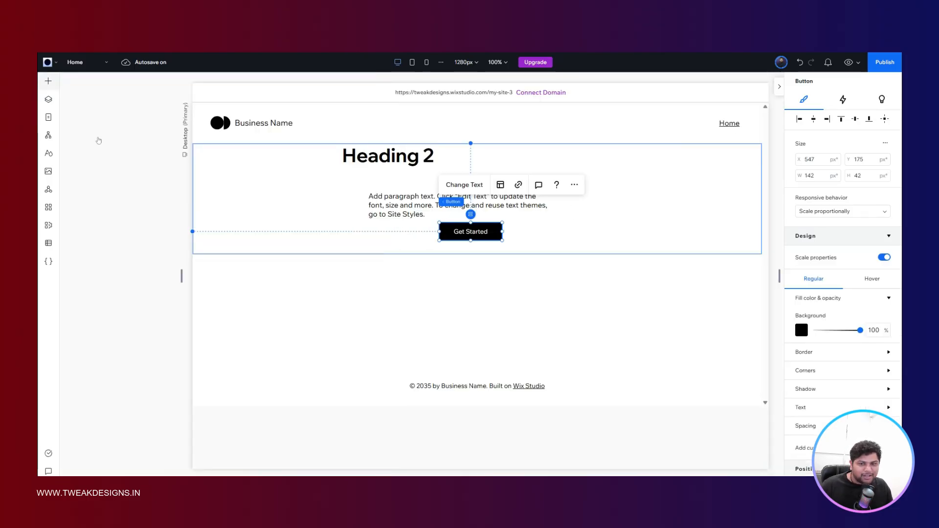
pyautogui.click(50, 81)
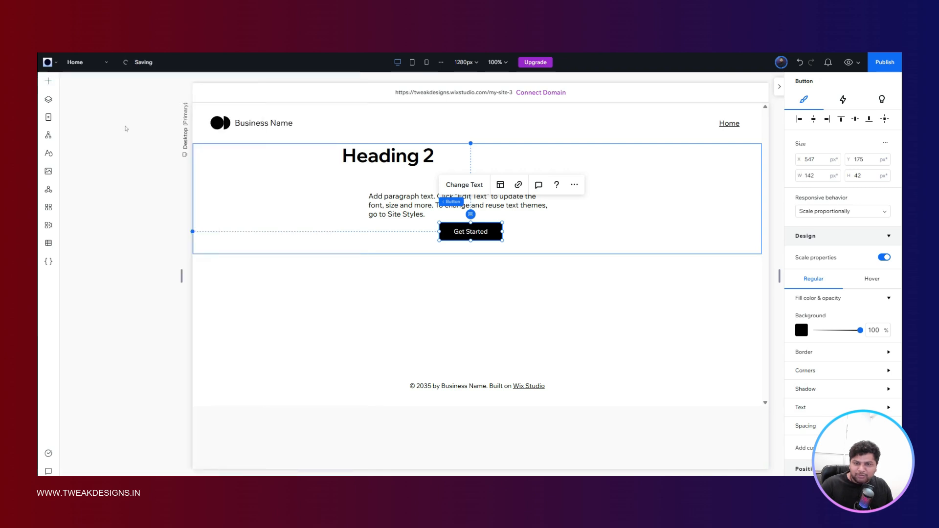
# - Combine the heading, paragraph and Get Started button into a vertical stack and centre-align its items
pyautogui.click(372, 161)
pyautogui.click(387, 156)
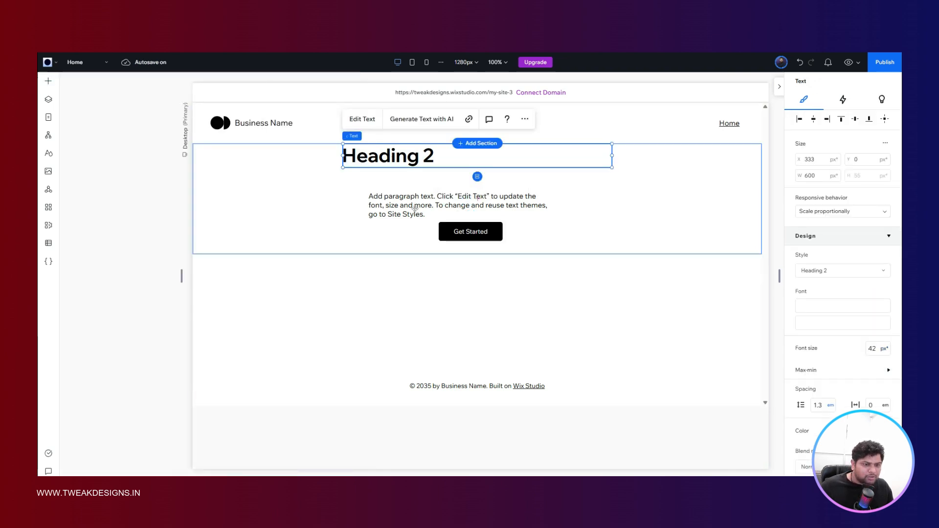
pyautogui.keyDown('shift'); pyautogui.click(416, 208); pyautogui.keyUp('shift')
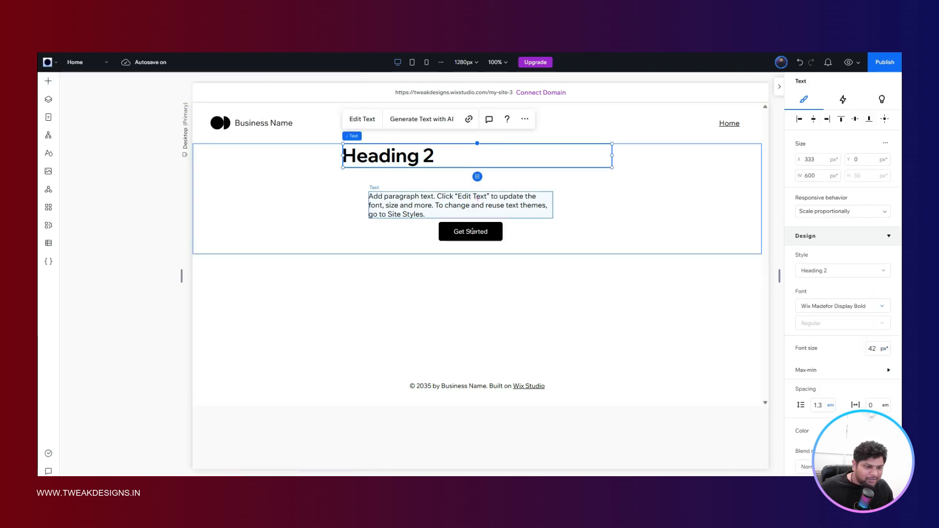
pyautogui.keyDown('shift'); pyautogui.click(472, 229); pyautogui.keyUp('shift')
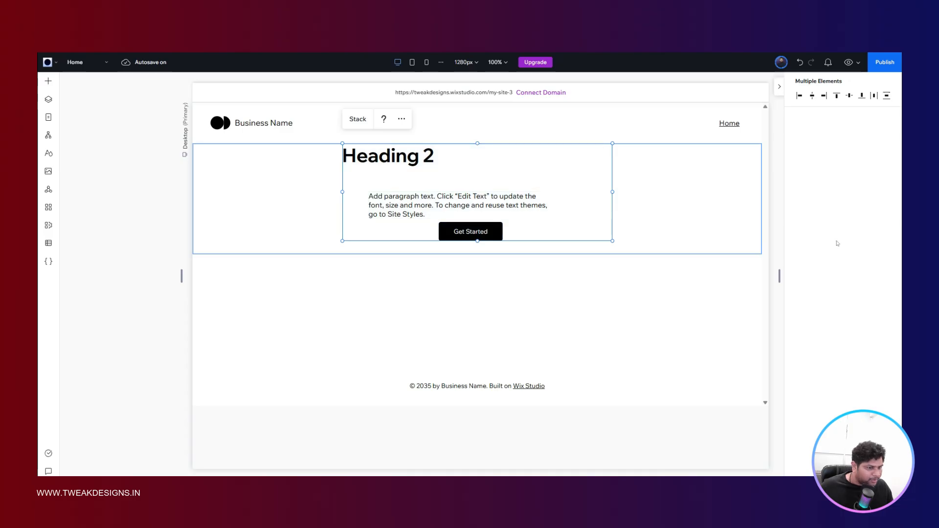
pyautogui.scroll(-5, 835, 245)
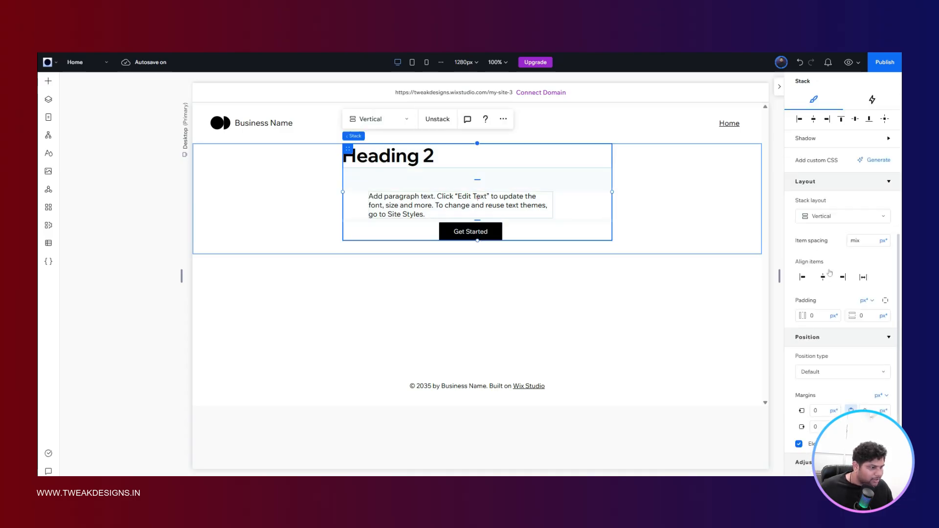
pyautogui.click(824, 278)
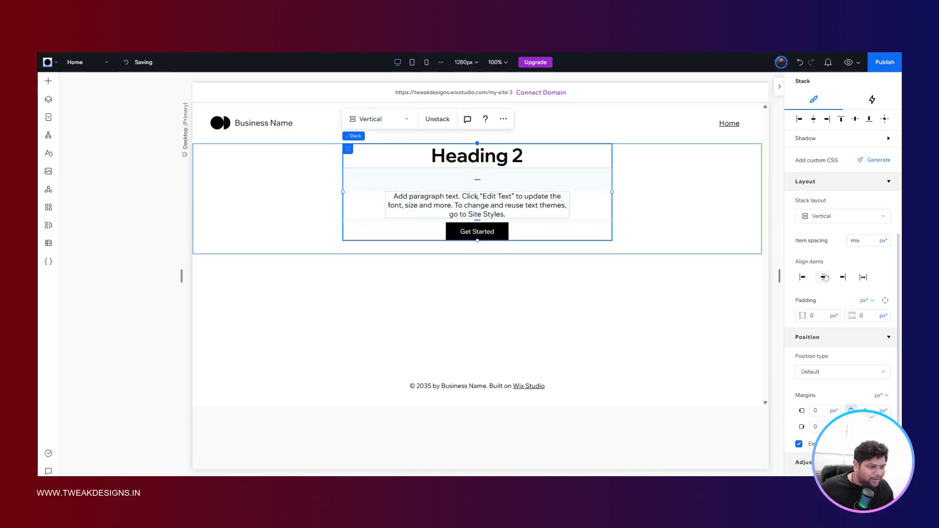
# - Set the stack's item spacing to 24
pyautogui.click(864, 239)
pyautogui.write('2')
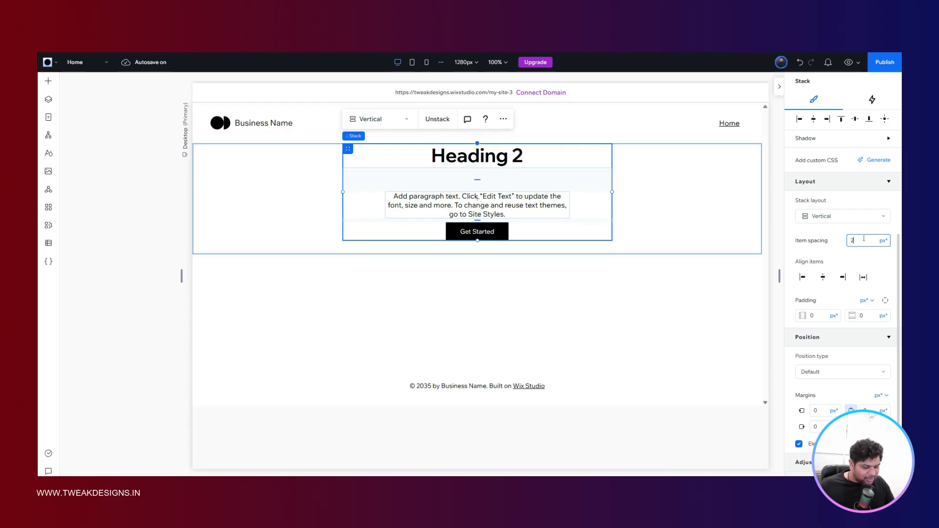
pyautogui.write('4')
pyautogui.press('Return')
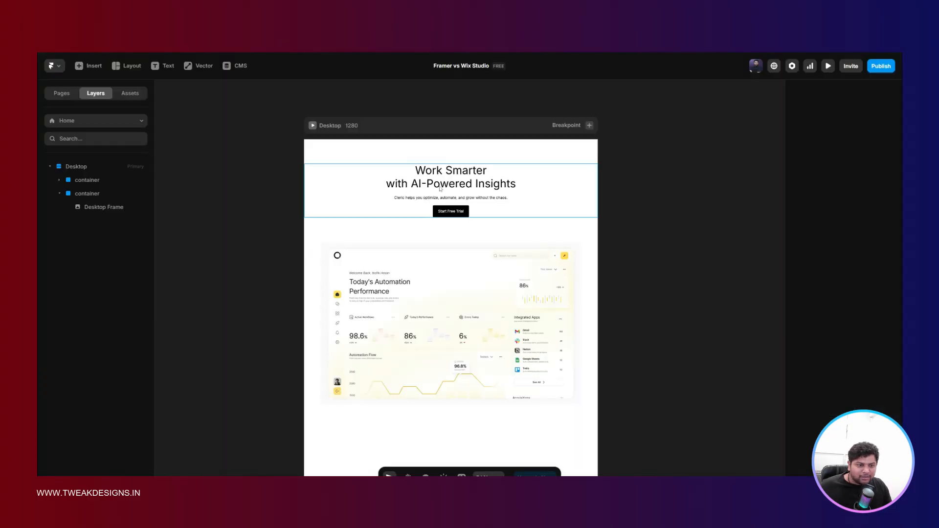
# - Copy the hero heading as text in Figma and replace the Wix Studio heading with "Work Smarter with AI-Powered Insights" on two lines
pyautogui.click(447, 178)
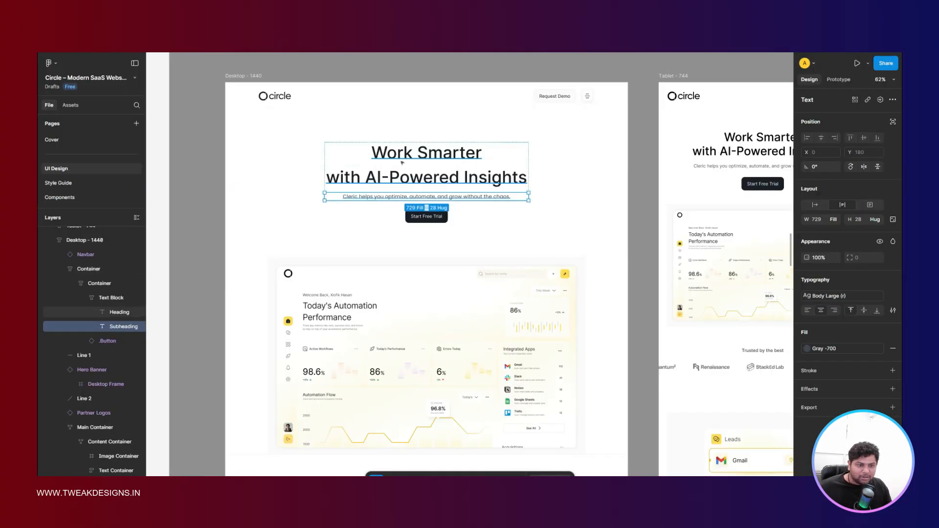
pyautogui.click(403, 161)
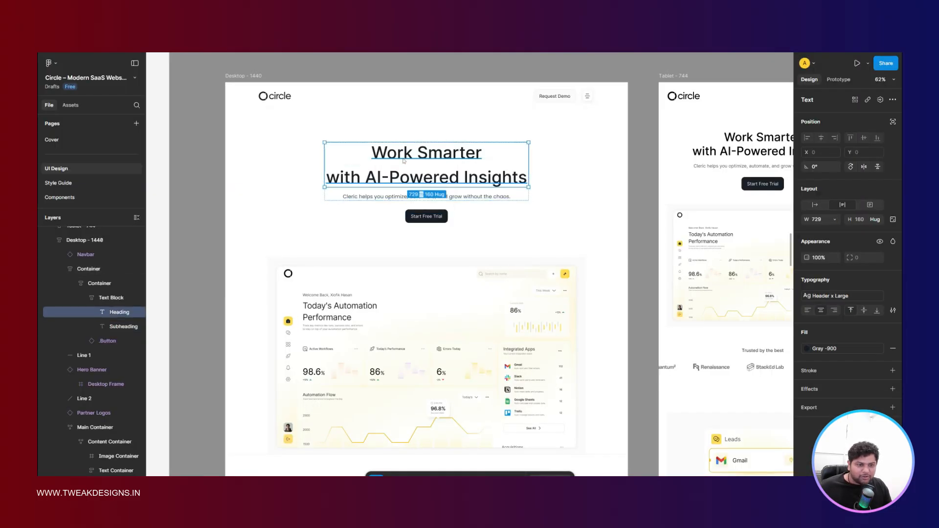
pyautogui.rightClick(404, 161)
pyautogui.moveTo(455, 197)
pyautogui.click(528, 200)
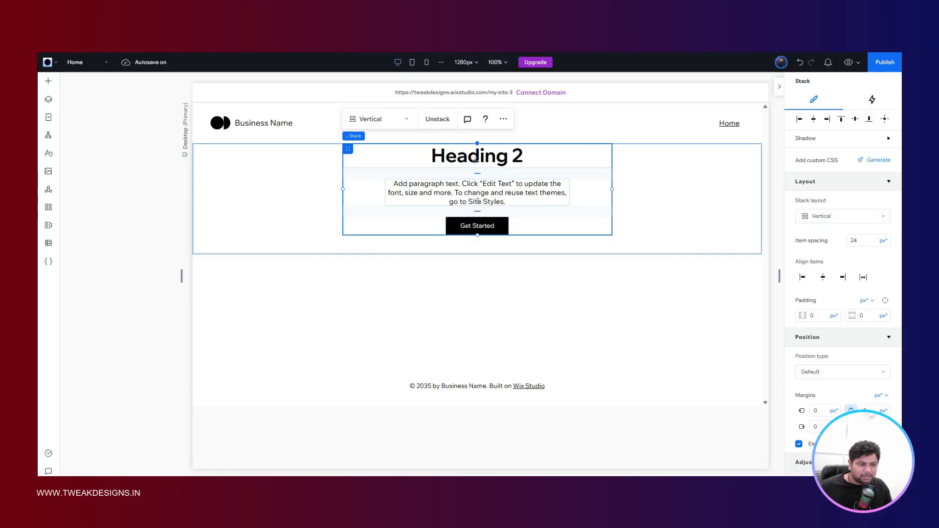
pyautogui.click(476, 160)
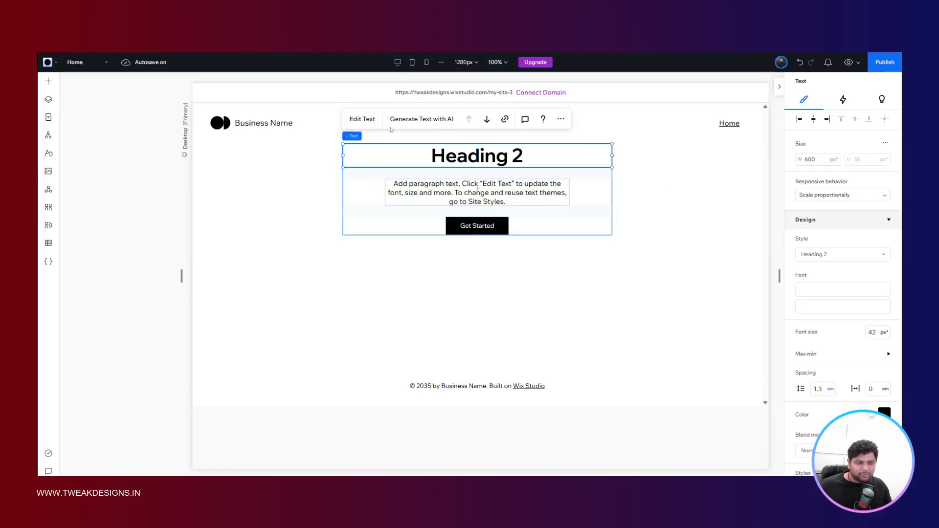
pyautogui.click(354, 124)
pyautogui.write('Work Smarter with AI-Powered Insights')
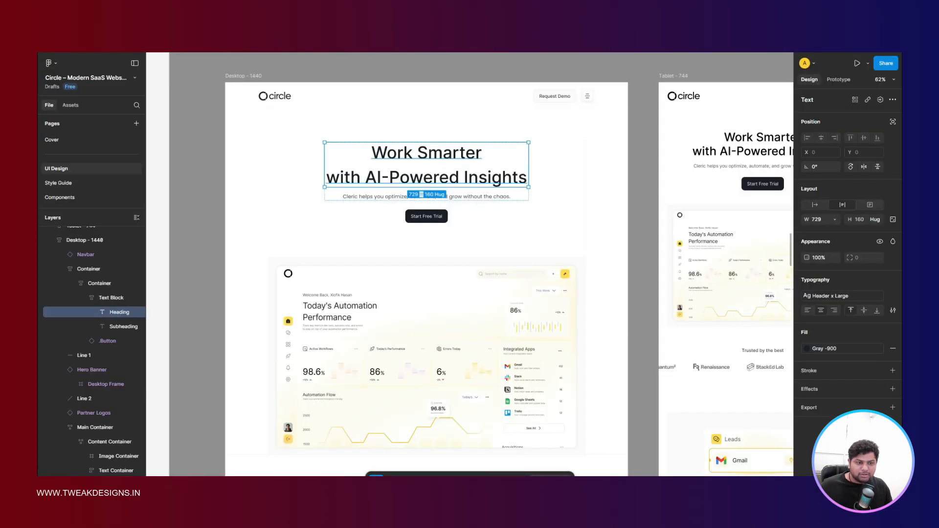
# - Copy the subheading as text in Figma and replace the Wix Studio paragraph with "Cleric helps you optimize, automate, and grow without the chaos."
pyautogui.click(401, 196)
pyautogui.rightClick(390, 195)
pyautogui.moveTo(440, 226)
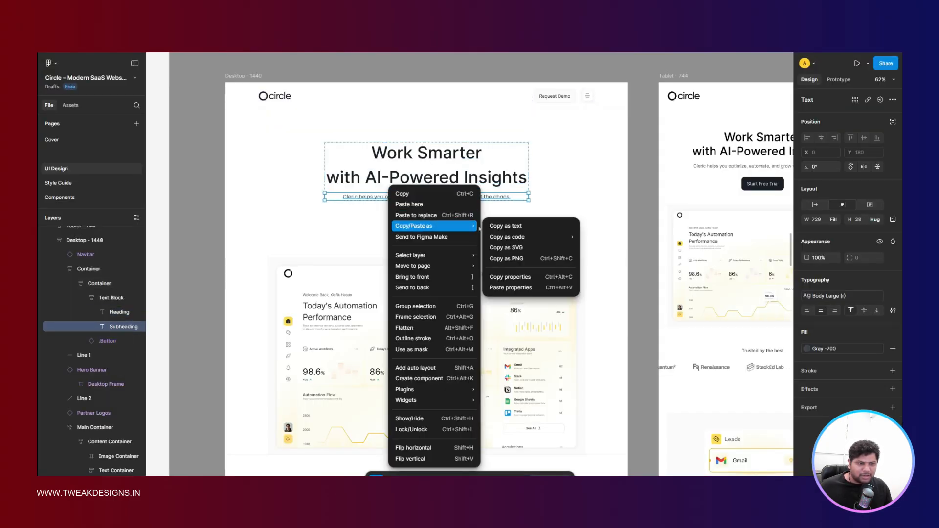
pyautogui.click(499, 226)
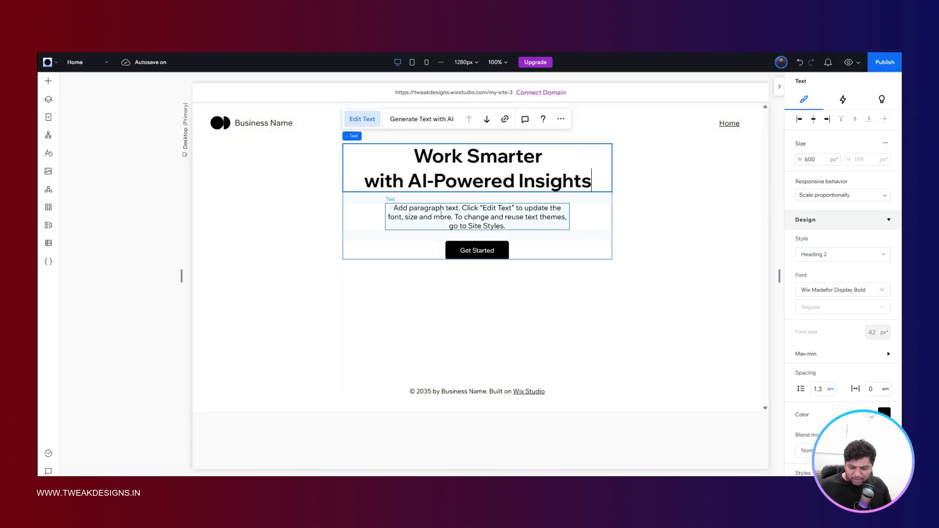
pyautogui.doubleClick(442, 214)
pyautogui.hotkey('ctrl', 'v')
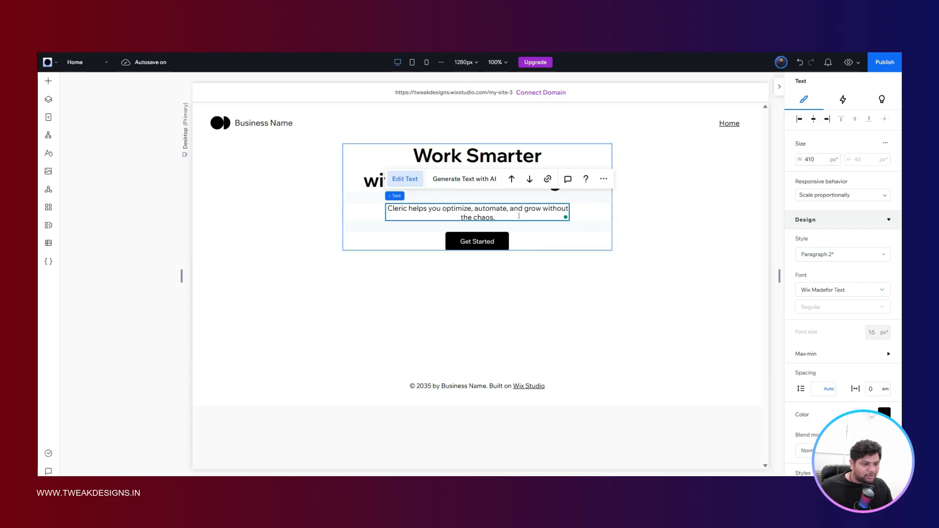
# - Widen the subheading text box to about 582 px so its sentence fits on one line, and deselect it
pyautogui.click(459, 216)
pyautogui.click(460, 215)
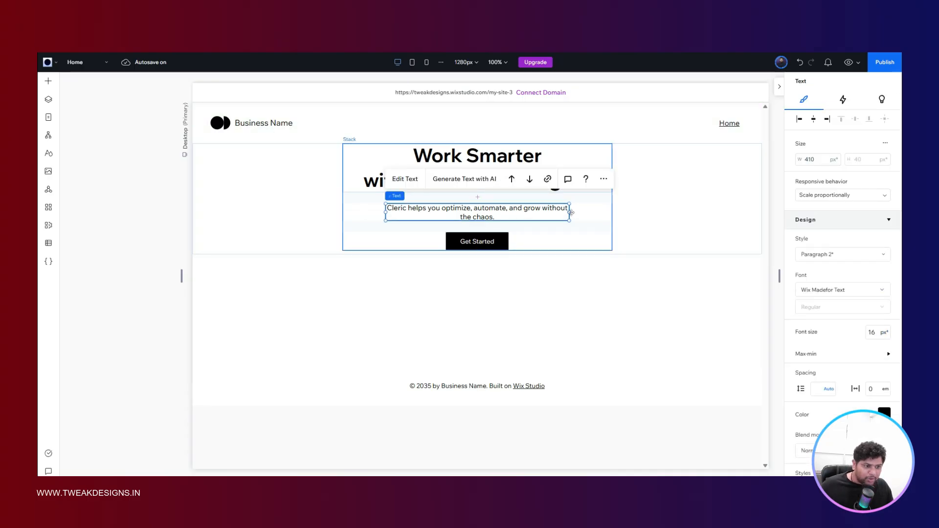
pyautogui.moveTo(568, 211); pyautogui.dragTo(607, 210)
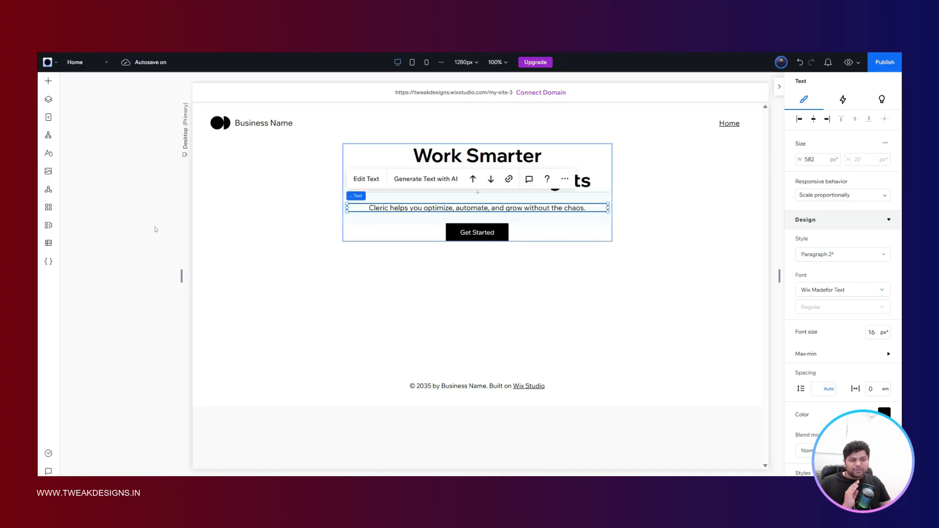
pyautogui.click(156, 229)
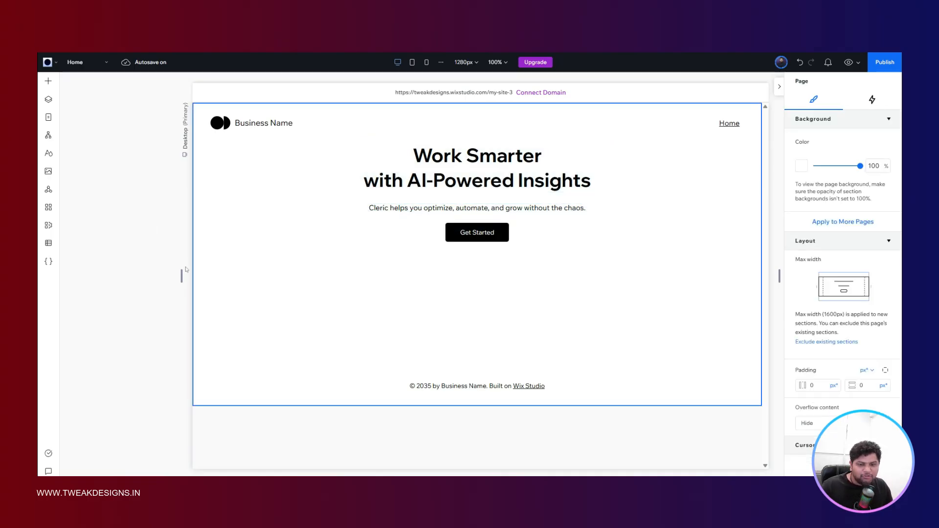
# - Resize the canvas to widths of about 1716, 1001 and 1530 px to examine how the hero content scales
pyautogui.moveTo(181, 275); pyautogui.dragTo(84, 238)
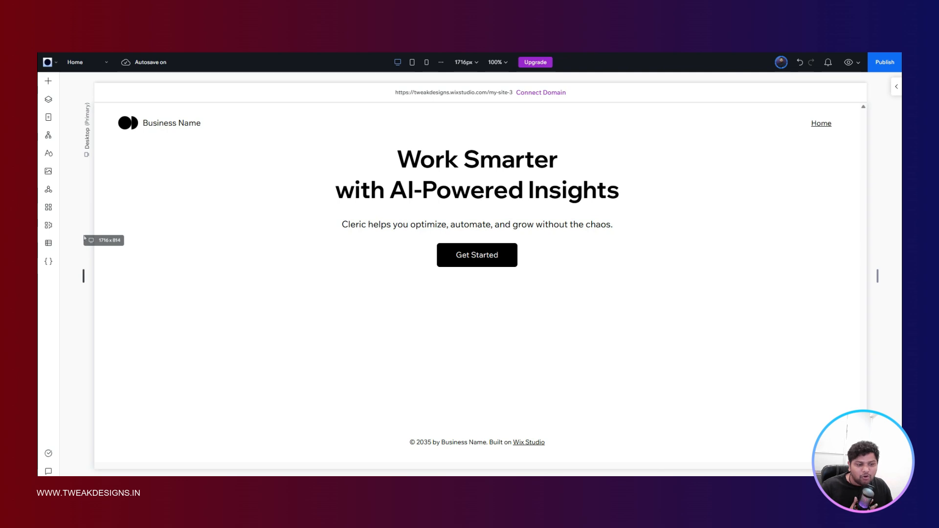
pyautogui.moveTo(85, 238); pyautogui.dragTo(338, 232)
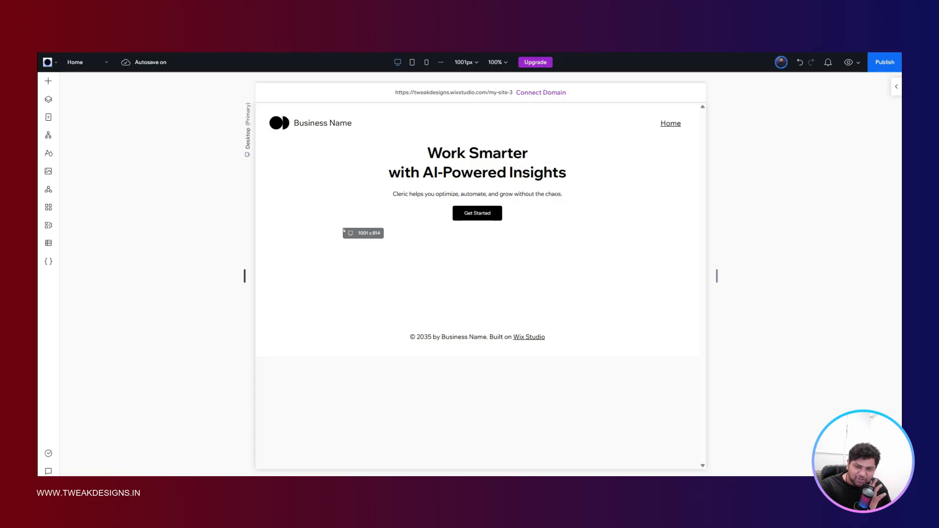
pyautogui.moveTo(344, 231); pyautogui.dragTo(121, 206)
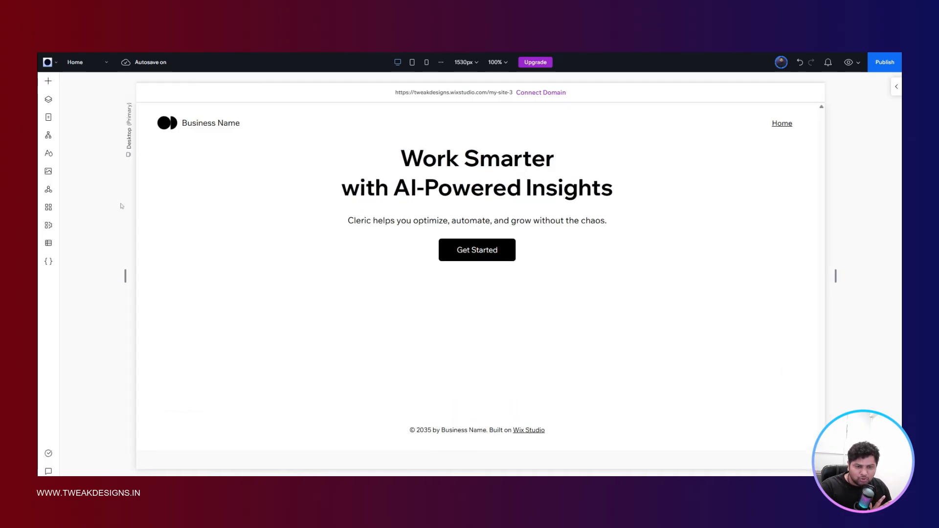
# - Change the stack's item spacing unit from scaling px* to fixed px and set the spacing to 20 px
pyautogui.click(544, 227)
pyautogui.scroll(-3, 883, 246)
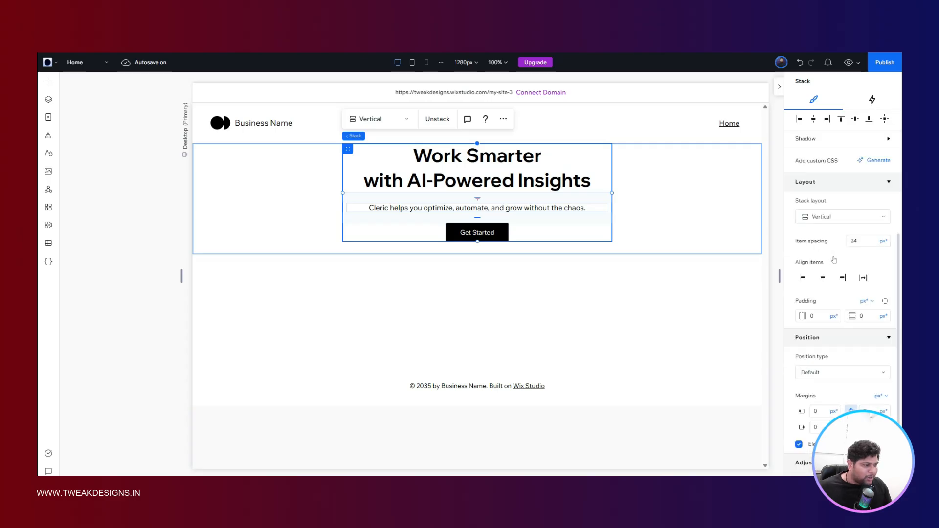
pyautogui.click(883, 246)
pyautogui.click(832, 254)
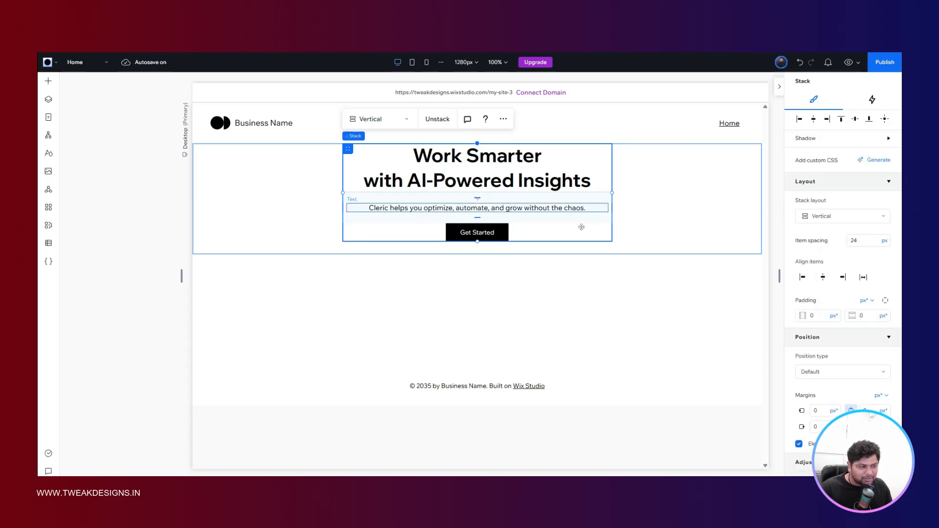
pyautogui.click(859, 241)
pyautogui.write('2')
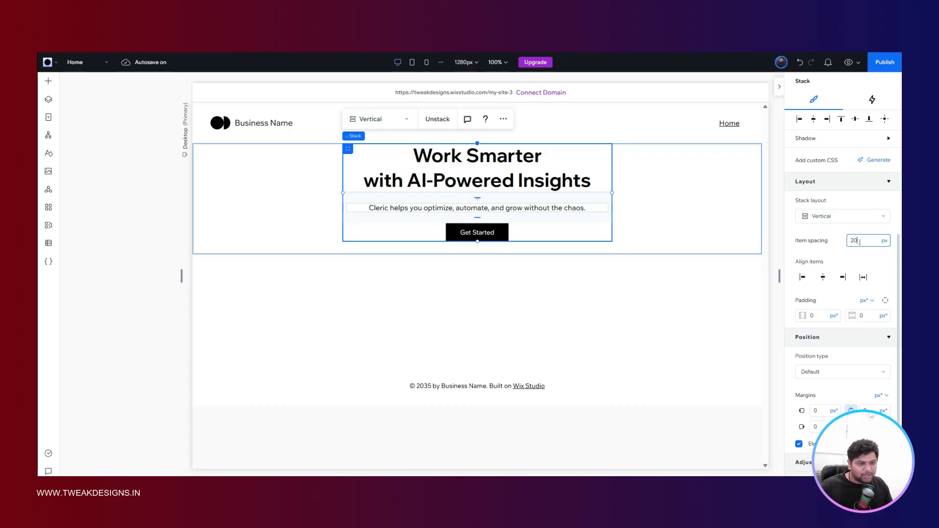
pyautogui.press('Return')
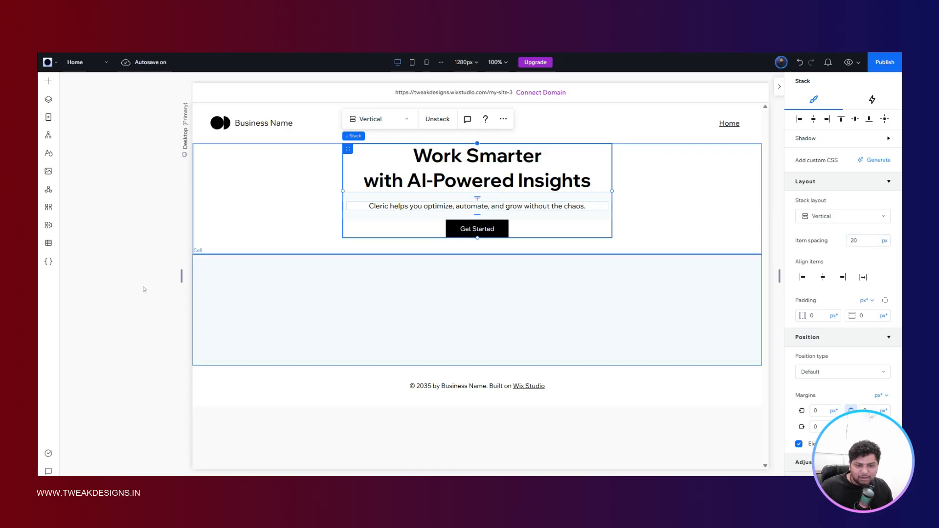
# - Widen the canvas to examine how the stack's fixed item spacing behaves
pyautogui.moveTo(181, 277); pyautogui.dragTo(89, 240)
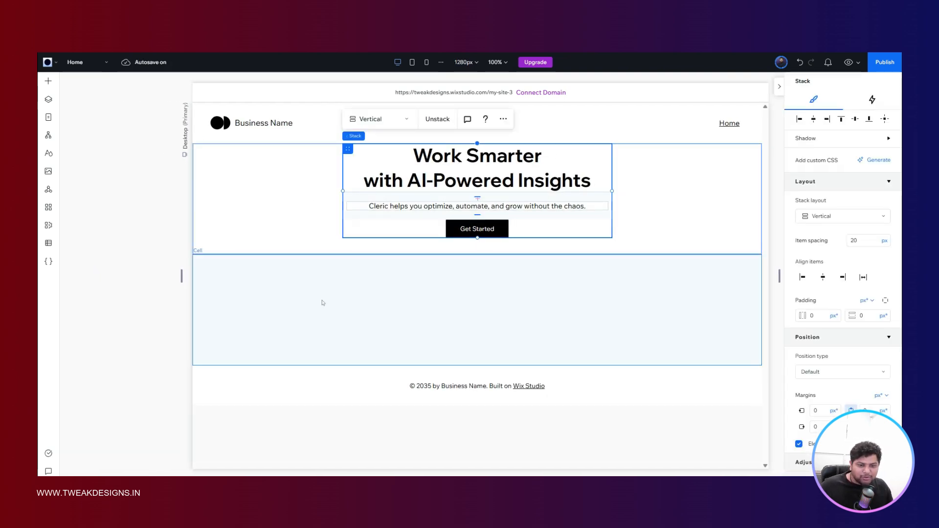
# - Set the site-wide max width to 1280 px in the site styles
pyautogui.click(322, 303)
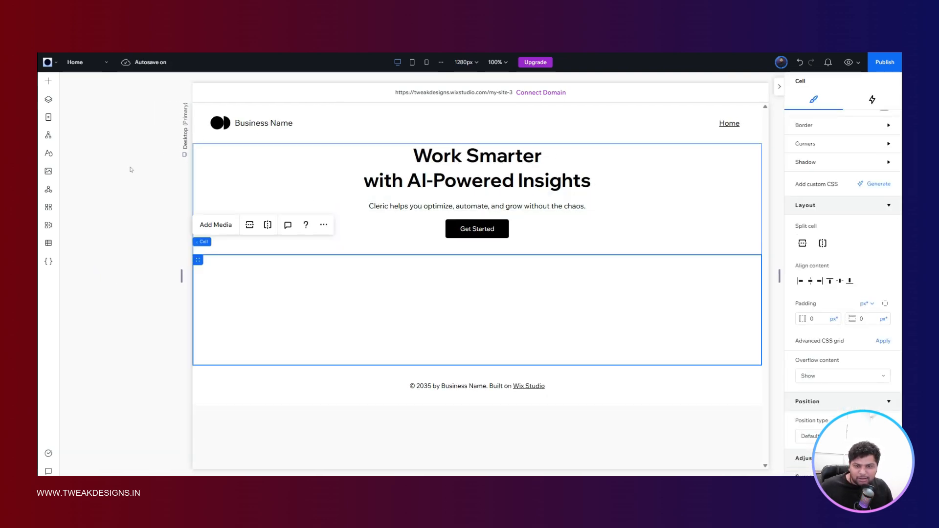
pyautogui.click(49, 154)
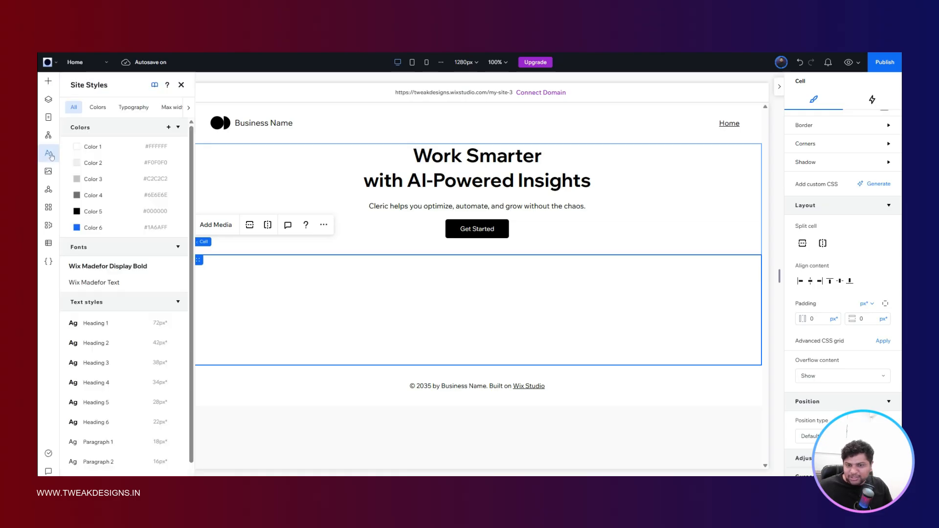
pyautogui.click(171, 107)
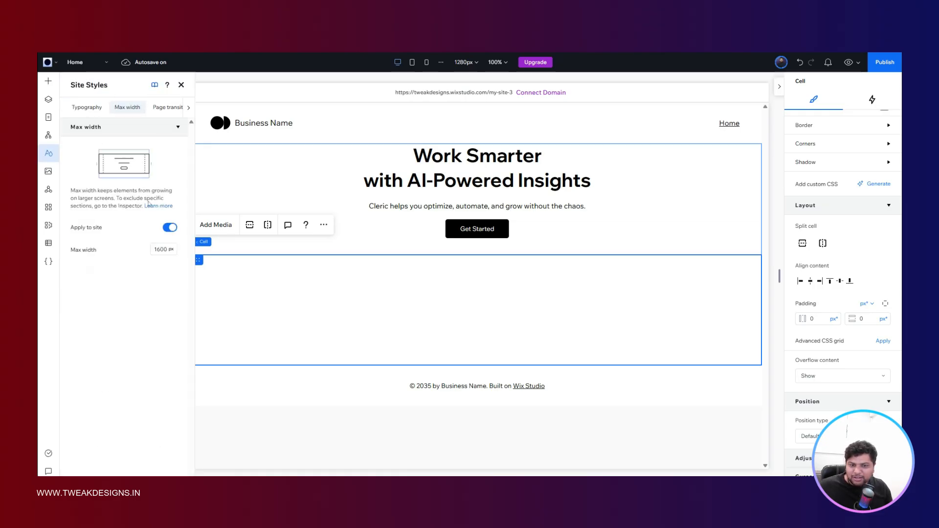
pyautogui.click(161, 249)
pyautogui.write('1280')
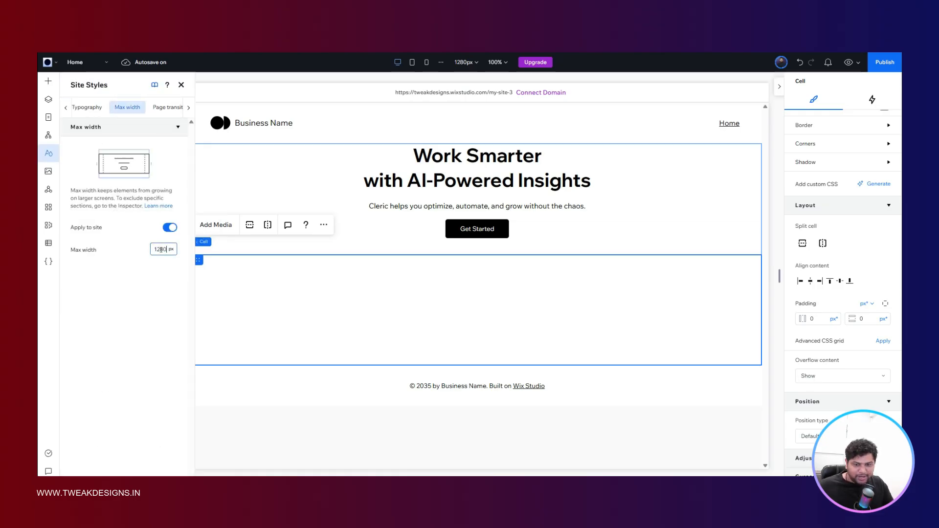
pyautogui.click(51, 153)
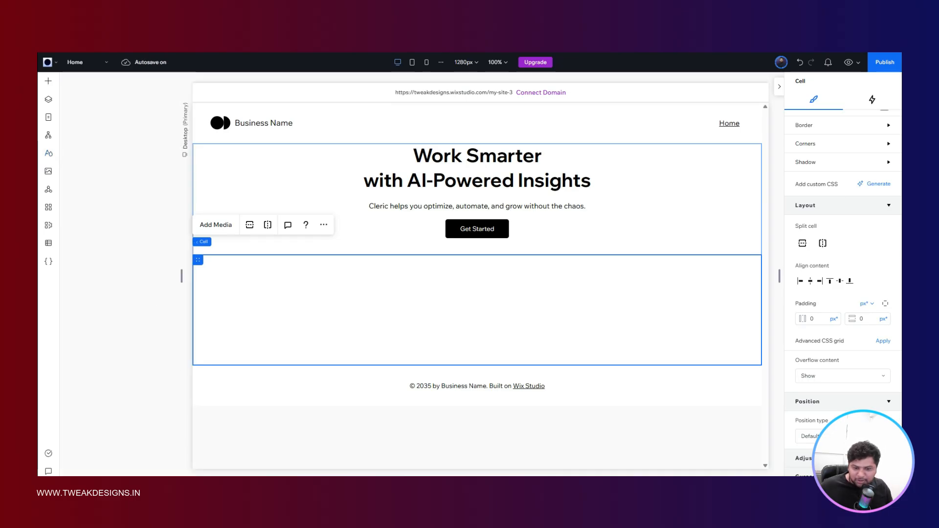
pyautogui.click(133, 244)
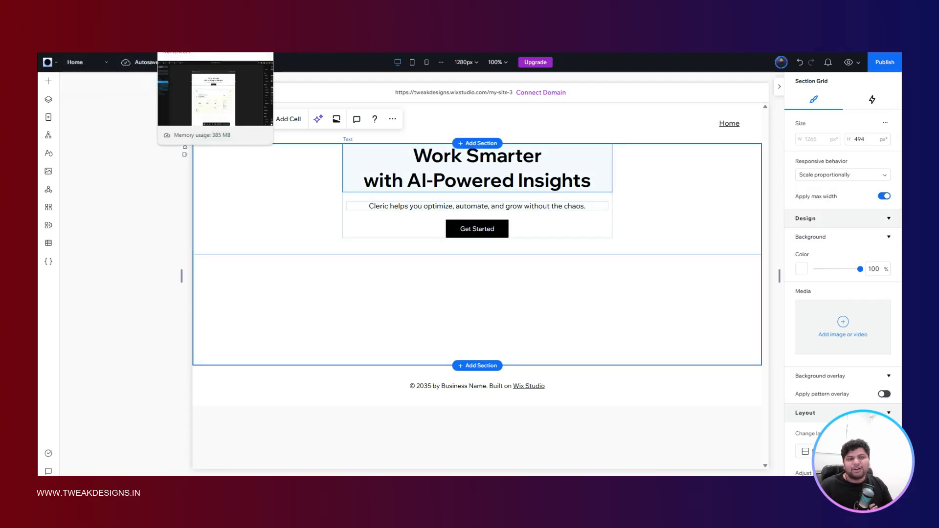
# - Switch to the Framer project to compare its hero layout, and return to the Wix Studio page
pyautogui.click(198, 28)
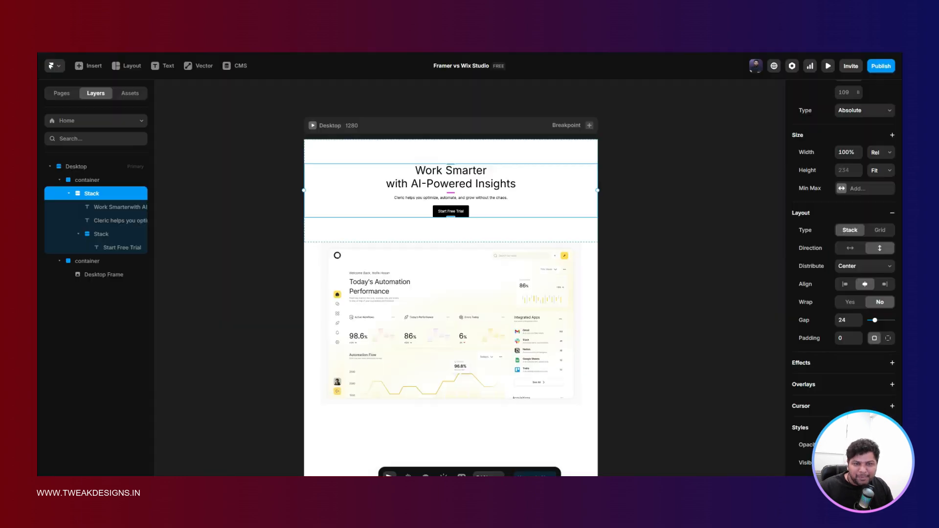
pyautogui.click(112, 27)
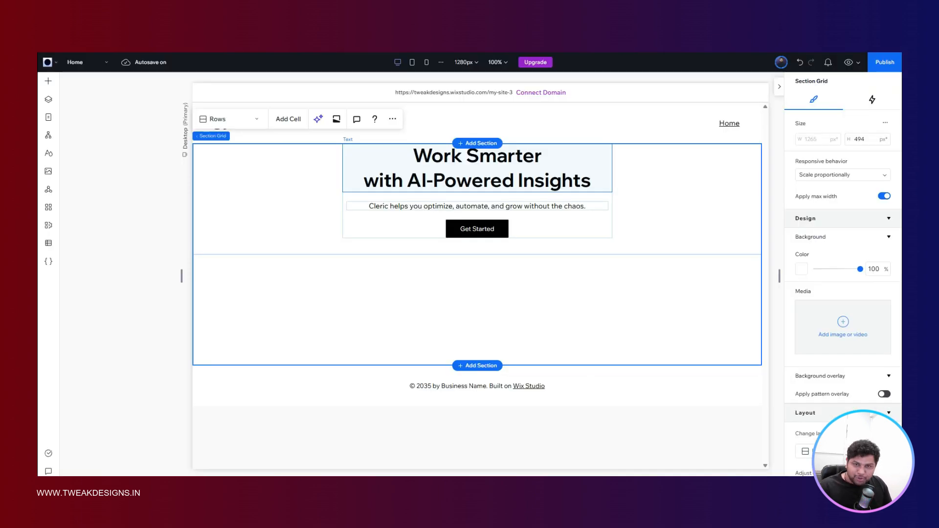
pyautogui.click(198, 28)
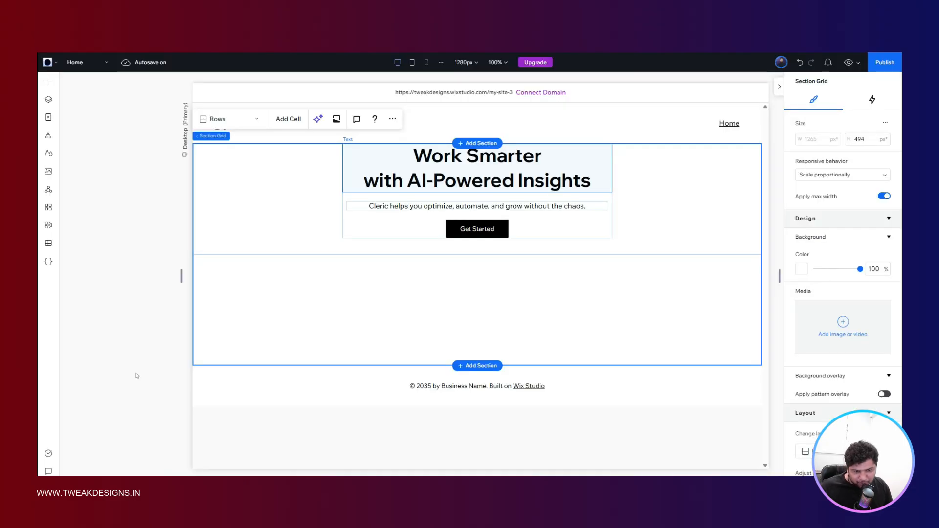
# - Add Desktop Frame.png from the site files to the section's empty lower cell
pyautogui.click(48, 81)
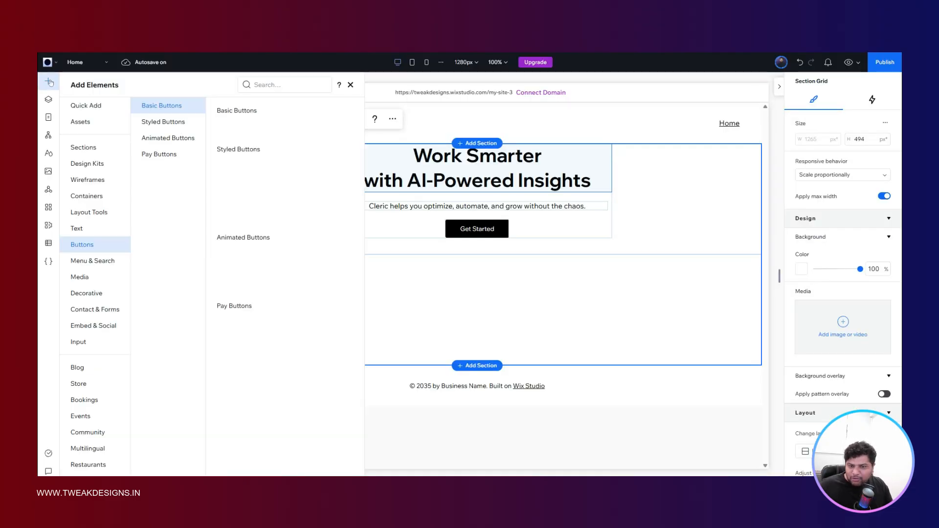
pyautogui.click(49, 173)
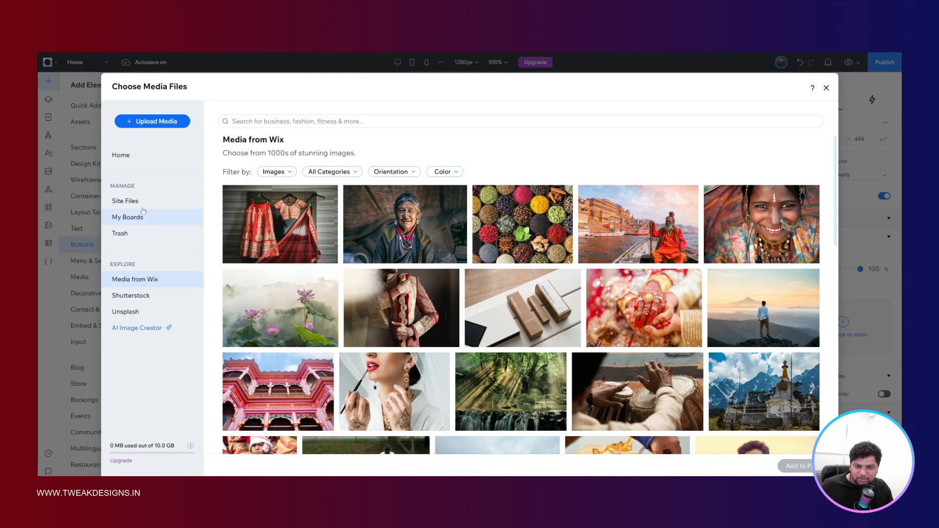
pyautogui.click(138, 205)
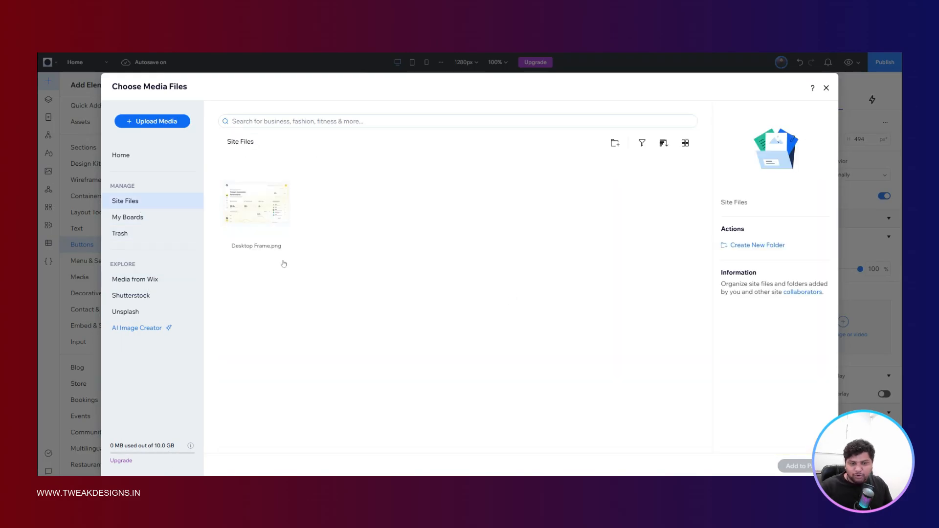
pyautogui.click(260, 210)
pyautogui.click(796, 466)
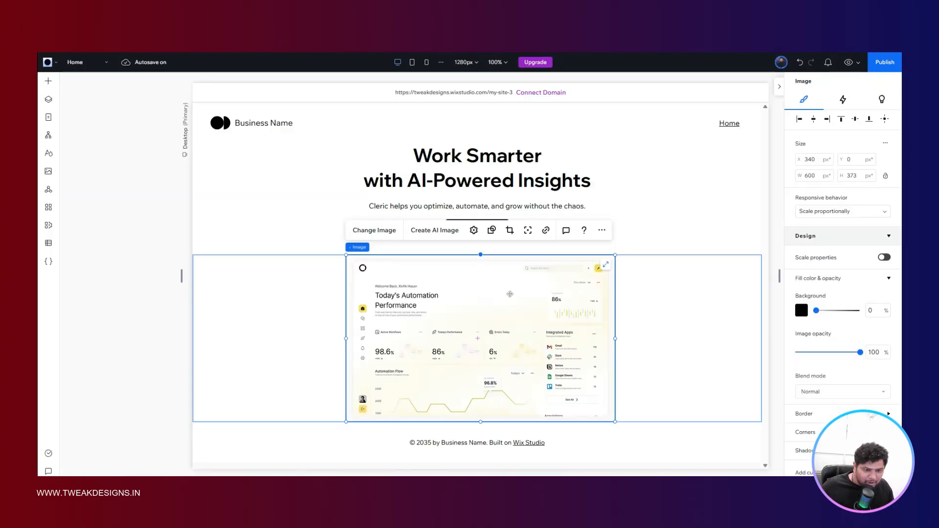
# - Select the hero's section grid and increase its height to about 786 px*
pyautogui.click(262, 331)
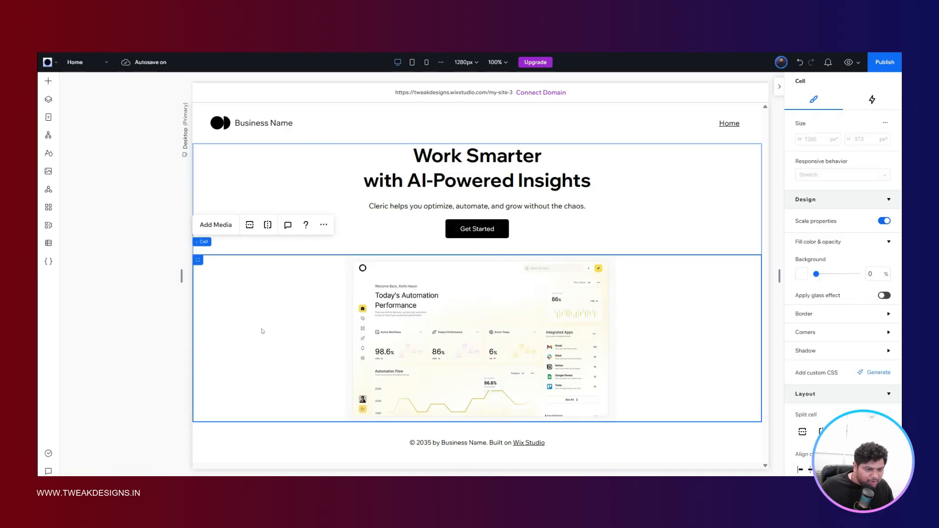
pyautogui.click(172, 202)
pyautogui.click(194, 199)
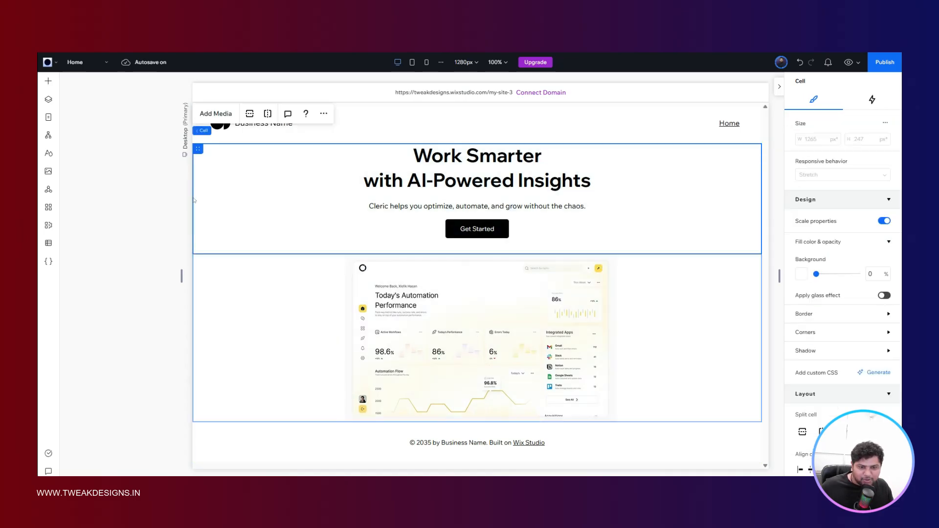
pyautogui.click(132, 273)
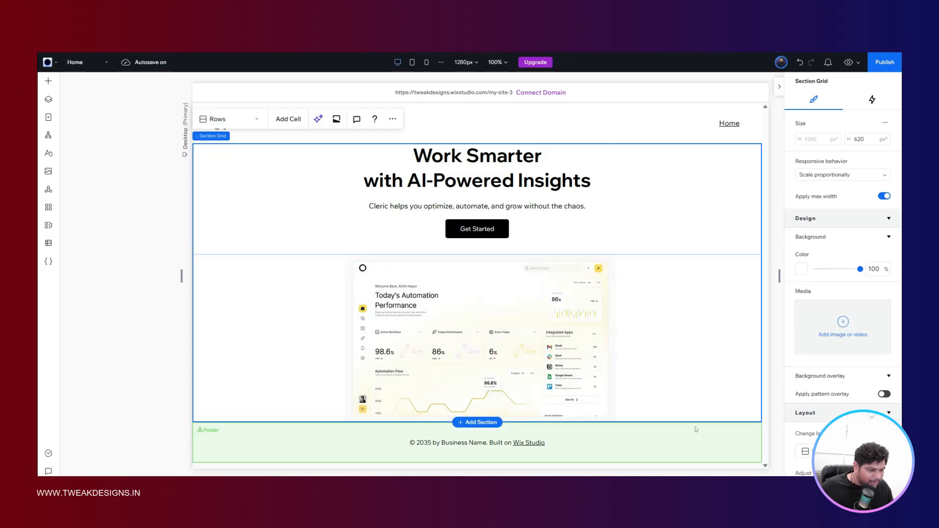
pyautogui.moveTo(694, 422); pyautogui.dragTo(685, 497)
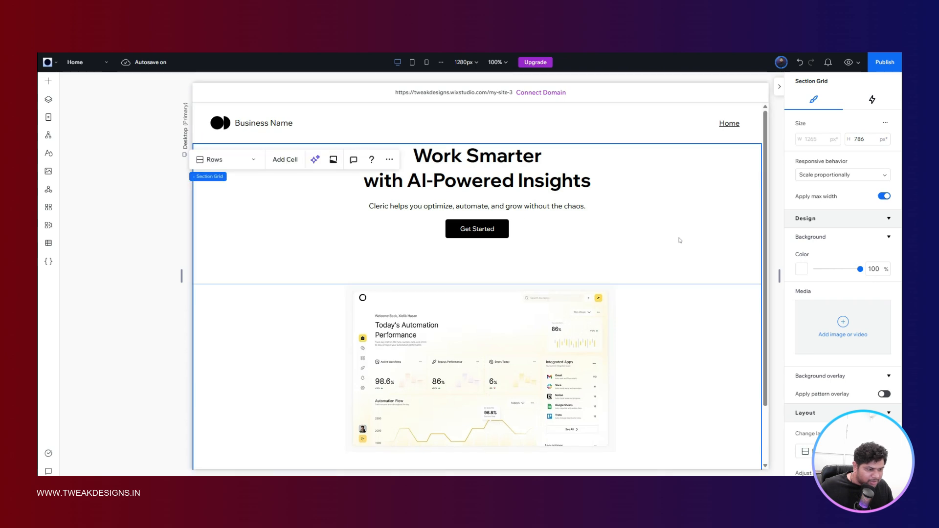
# - Stretch the dashboard image across its cell and change its display mode so the whole picture fits without cropping
pyautogui.scroll(-2, 678, 274)
pyautogui.click(523, 278)
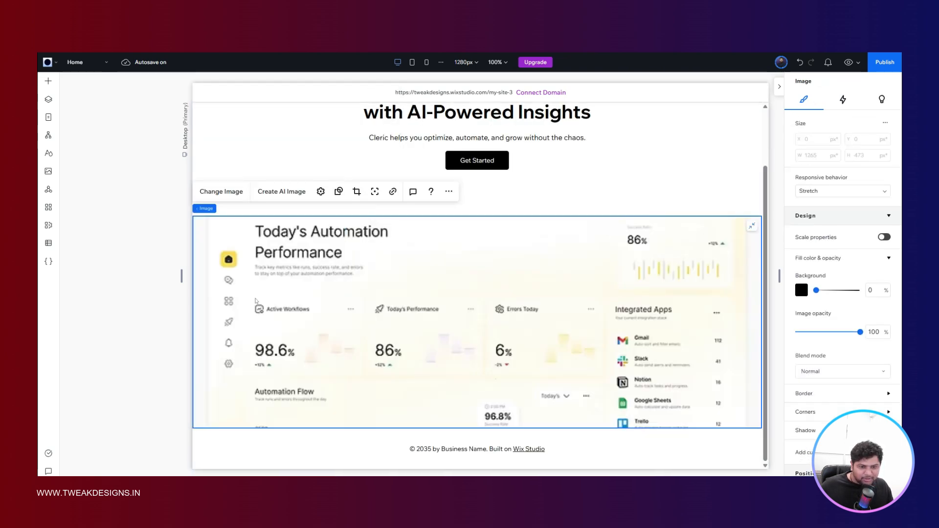
pyautogui.click(319, 194)
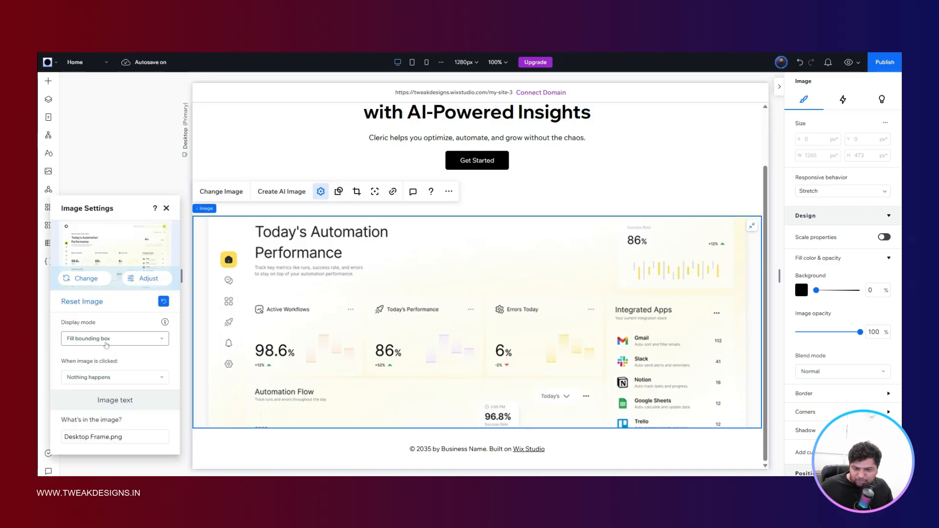
pyautogui.click(106, 345)
pyautogui.click(90, 355)
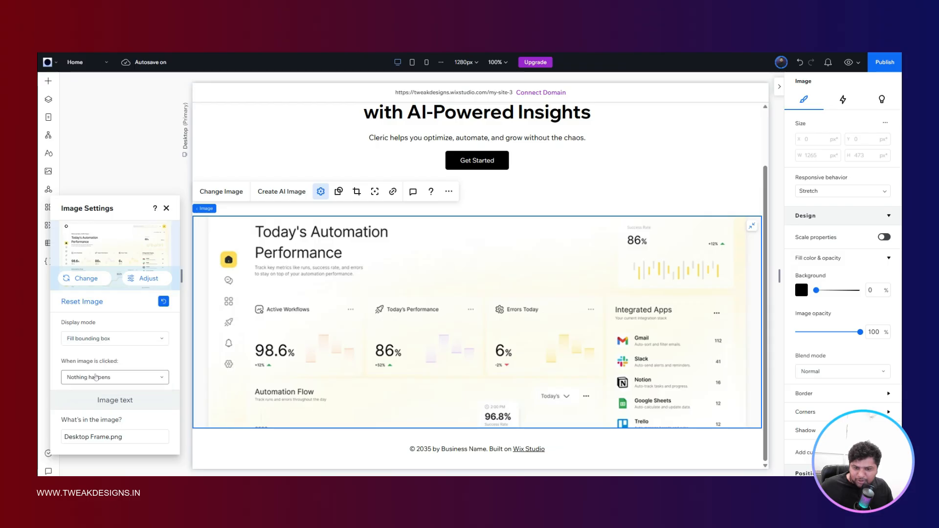
pyautogui.click(167, 208)
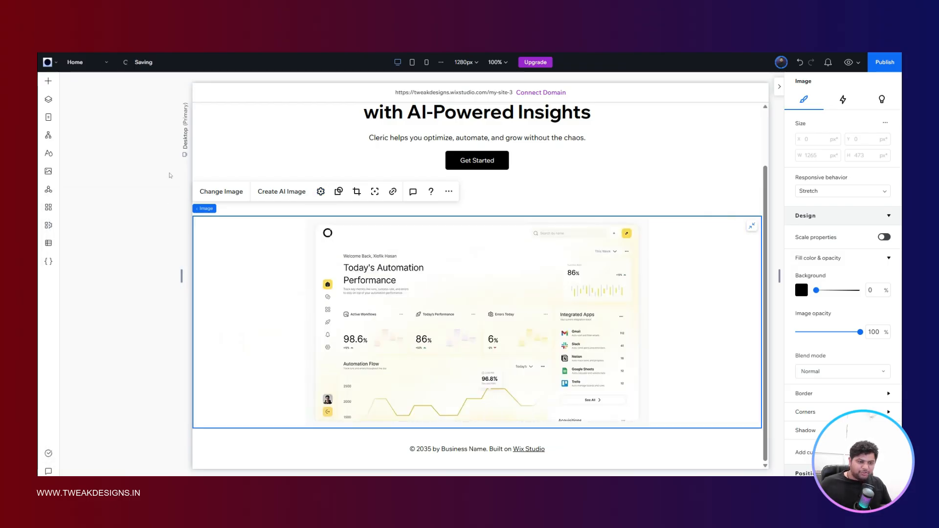
pyautogui.click(170, 175)
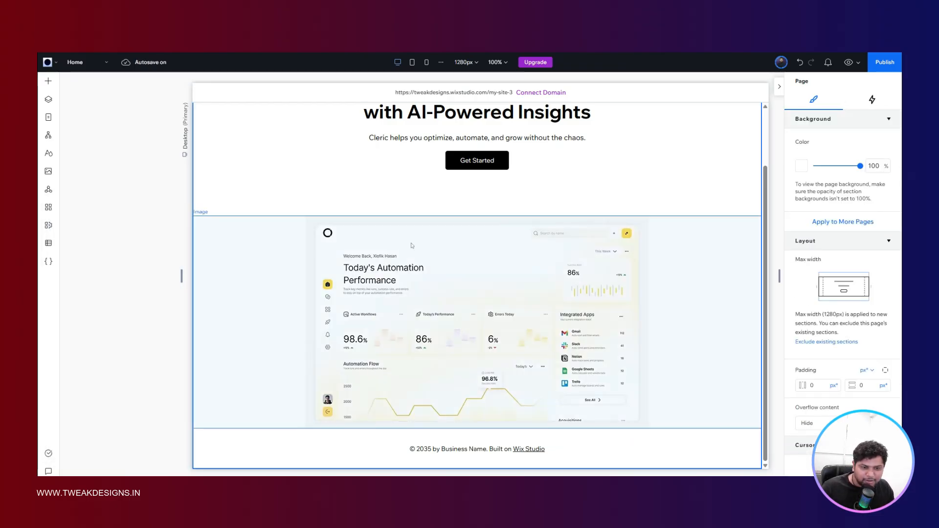
# - Set the height of the section grid's Row 2, holding the dashboard image, to 600 px*
pyautogui.click(430, 264)
pyautogui.scroll(2, 170, 224)
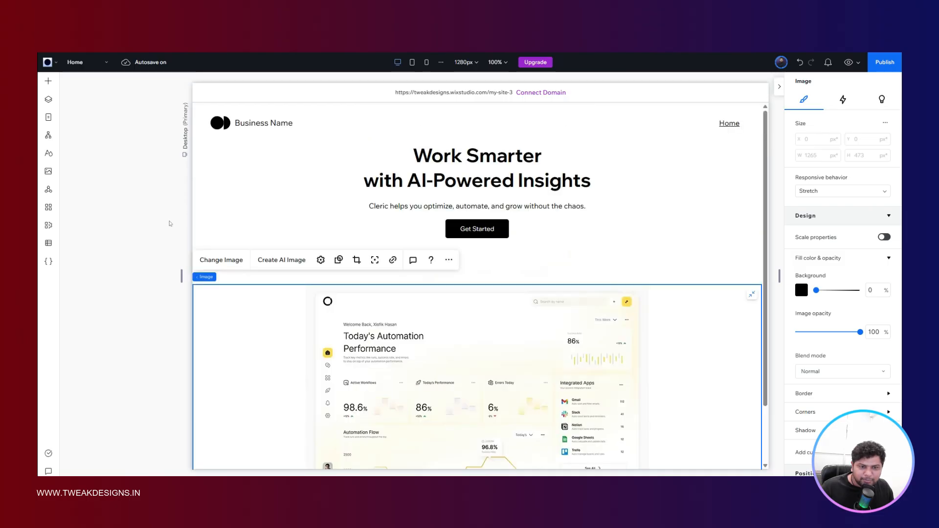
pyautogui.click(206, 172)
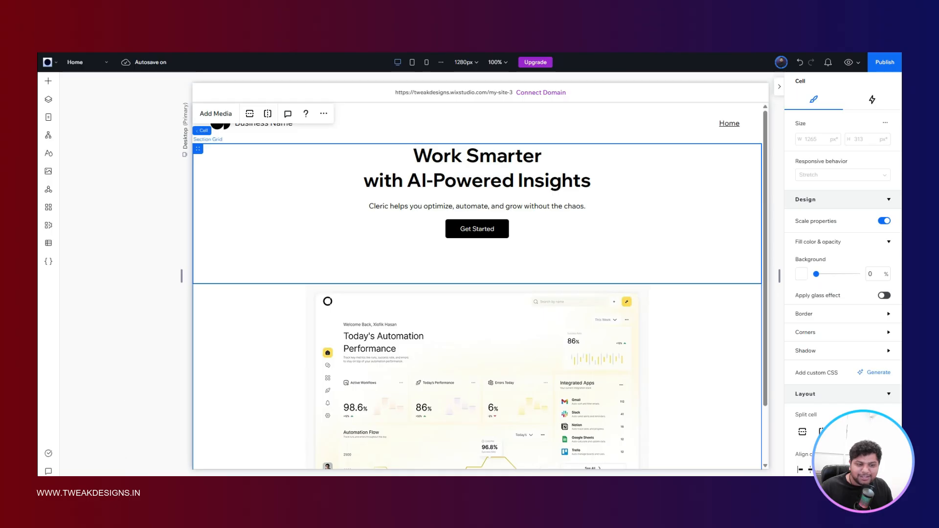
pyautogui.click(283, 315)
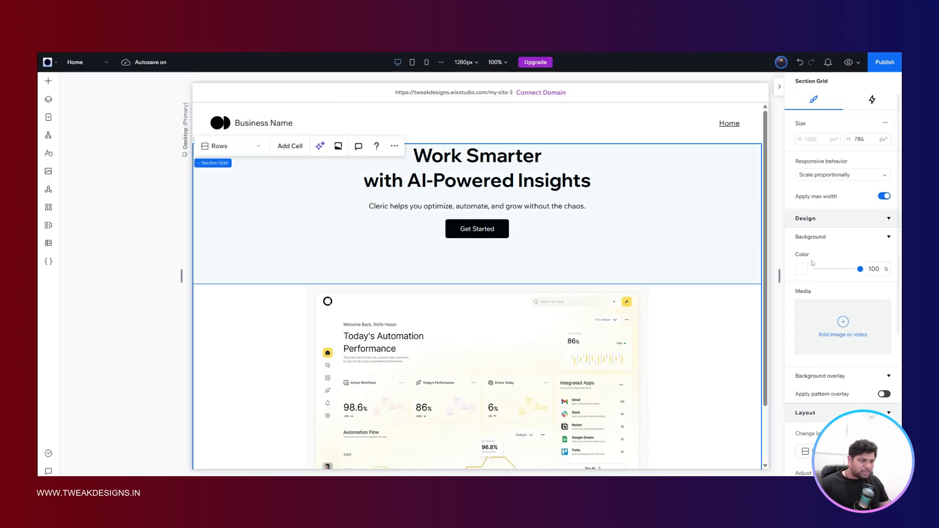
pyautogui.scroll(-6, 819, 263)
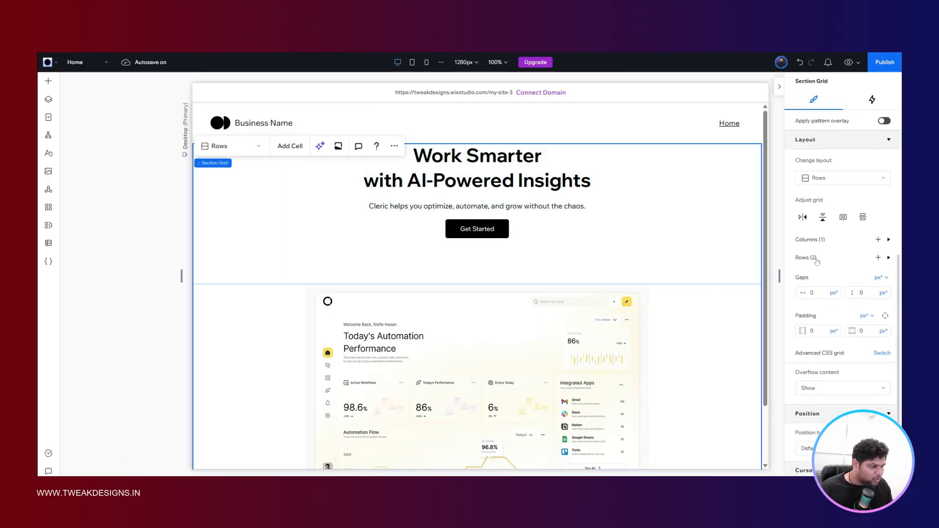
pyautogui.click(871, 303)
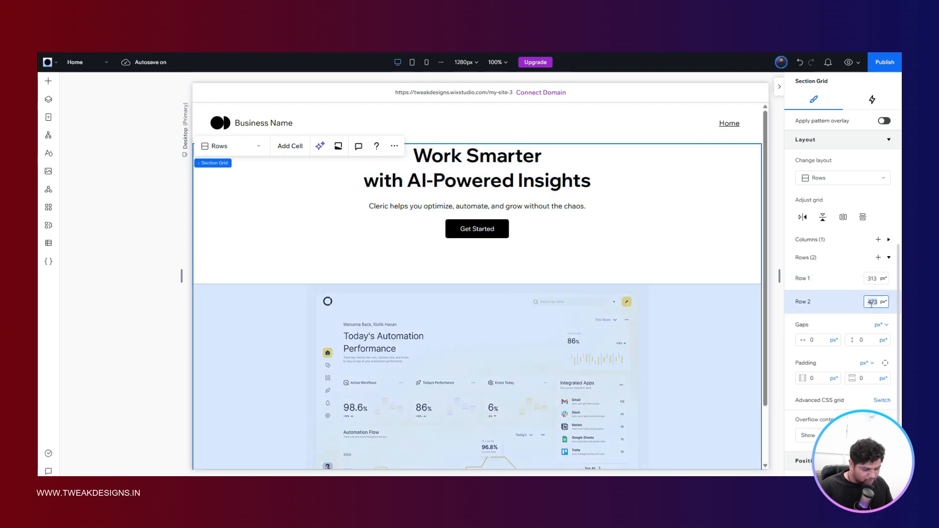
pyautogui.write('600')
pyautogui.press('Return')
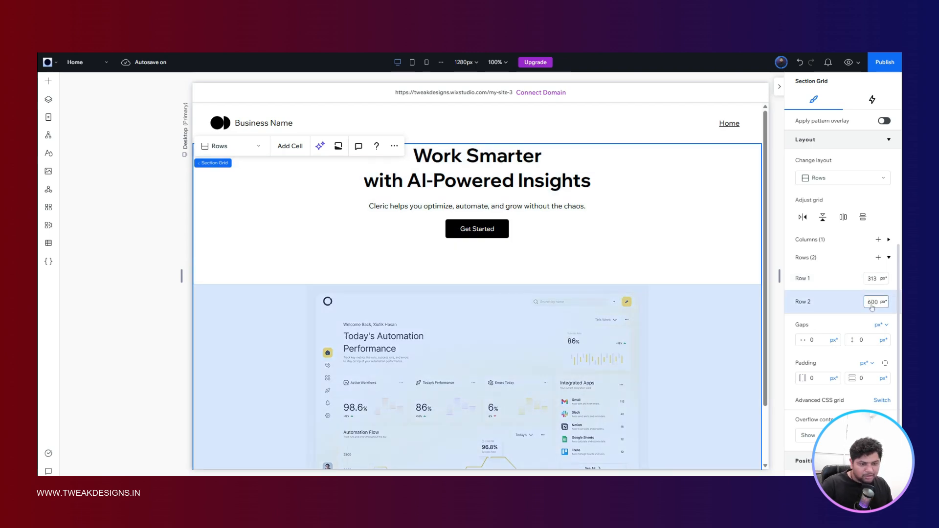
pyautogui.scroll(-3, 528, 231)
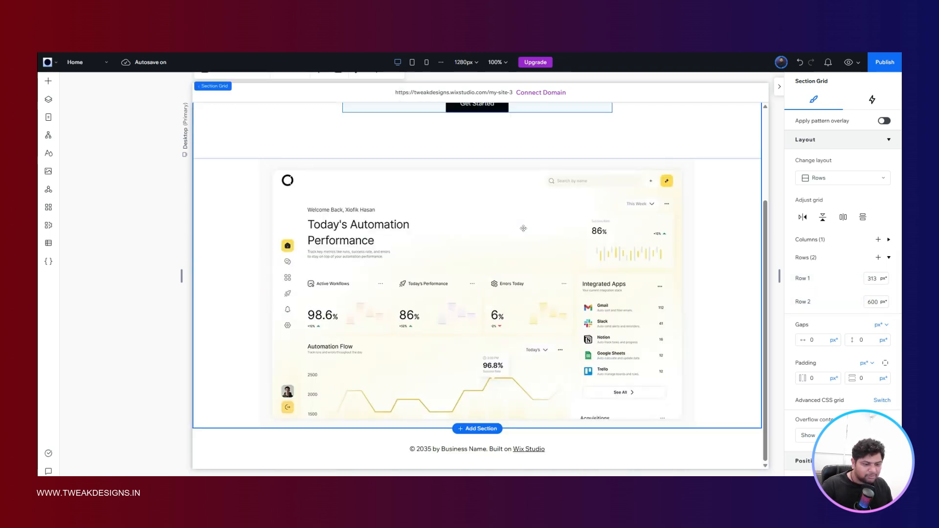
pyautogui.scroll(4, 523, 228)
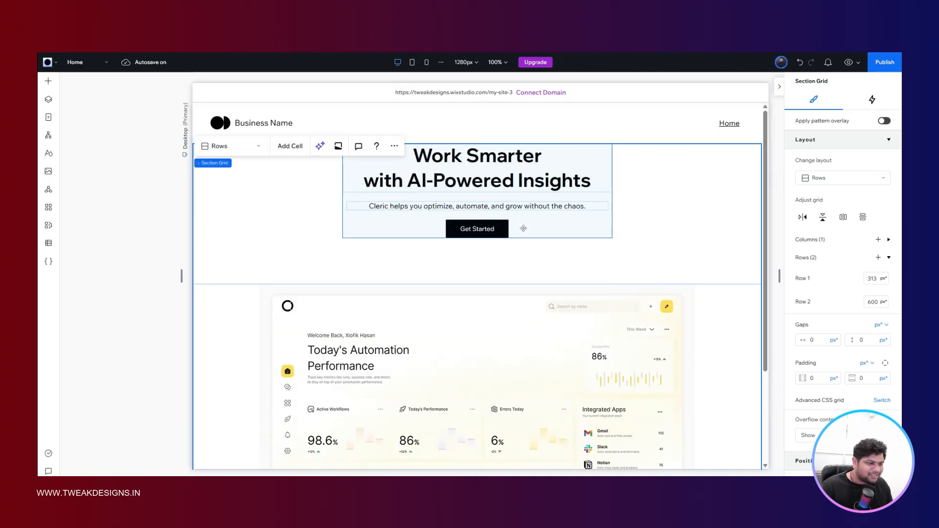
# - Set the height of the section grid's Row 1, holding the hero text, to 250 px* and deselect the section
pyautogui.click(873, 279)
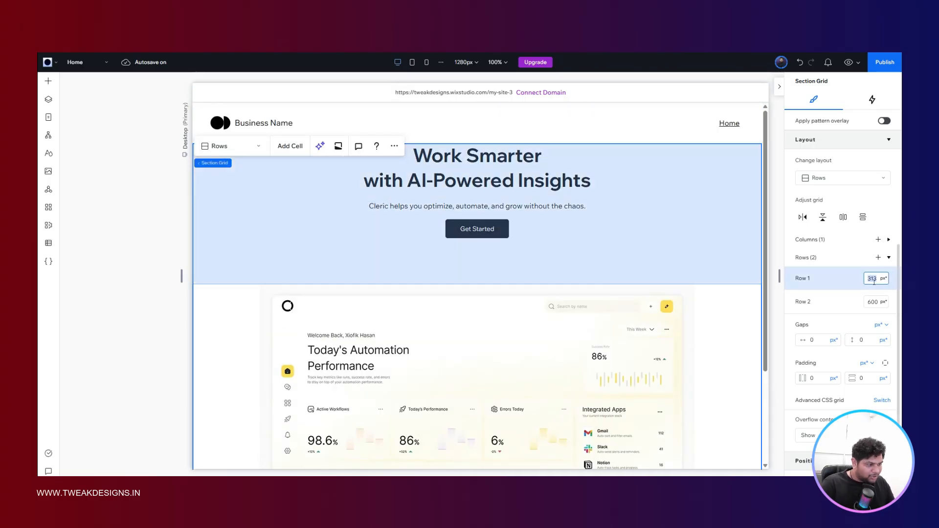
pyautogui.write('250')
pyautogui.press('Return')
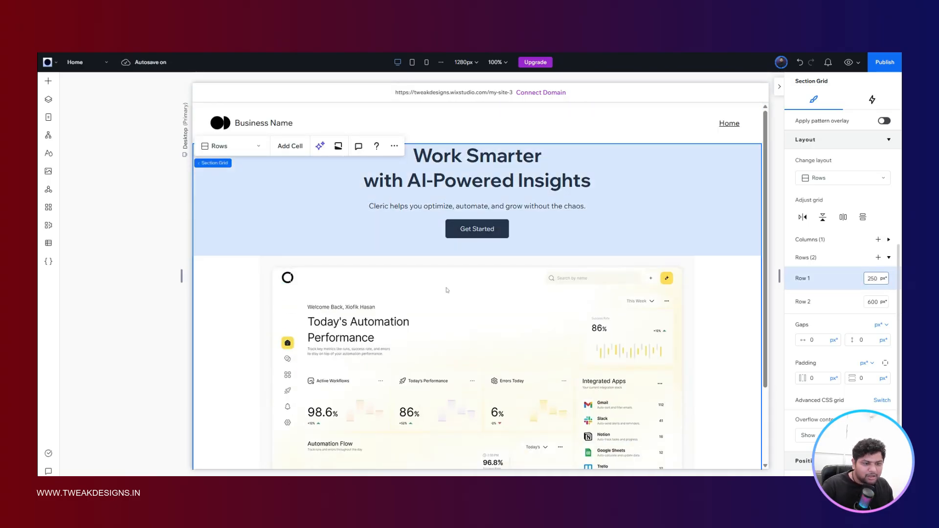
pyautogui.click(163, 262)
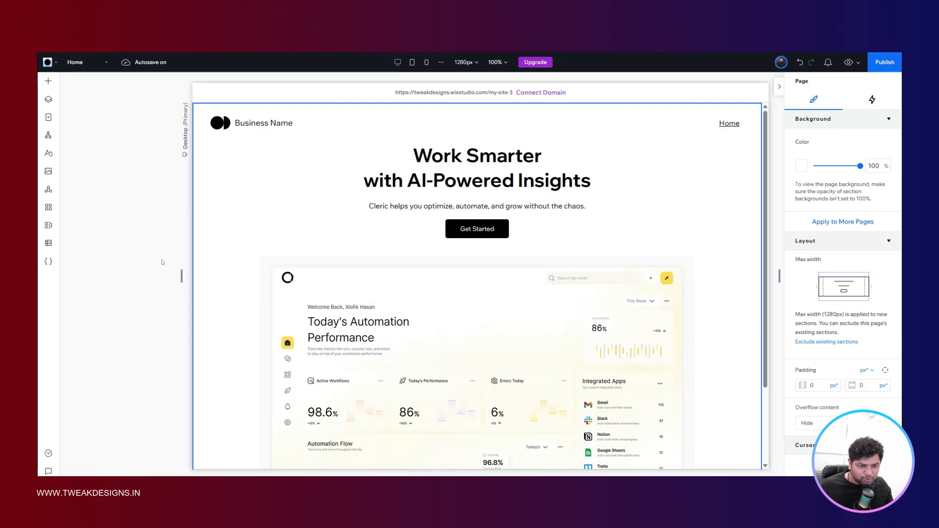
# - Pause the Clock app's stopwatch to end the Wix Studio build timing, and return to Wix Studio to review the finished hero page
pyautogui.scroll(-3, 163, 262)
pyautogui.scroll(3, 163, 261)
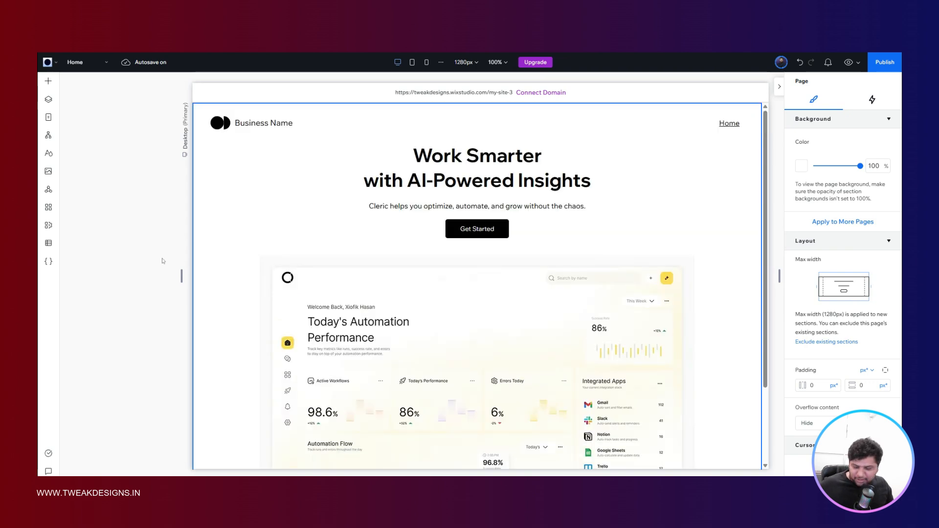
pyautogui.hotkey('alt', 'Tab')
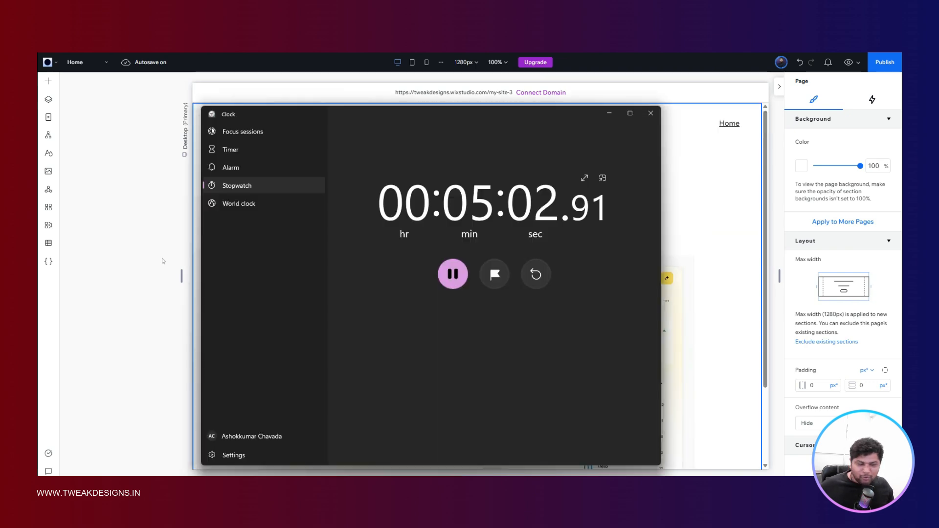
pyautogui.click(455, 276)
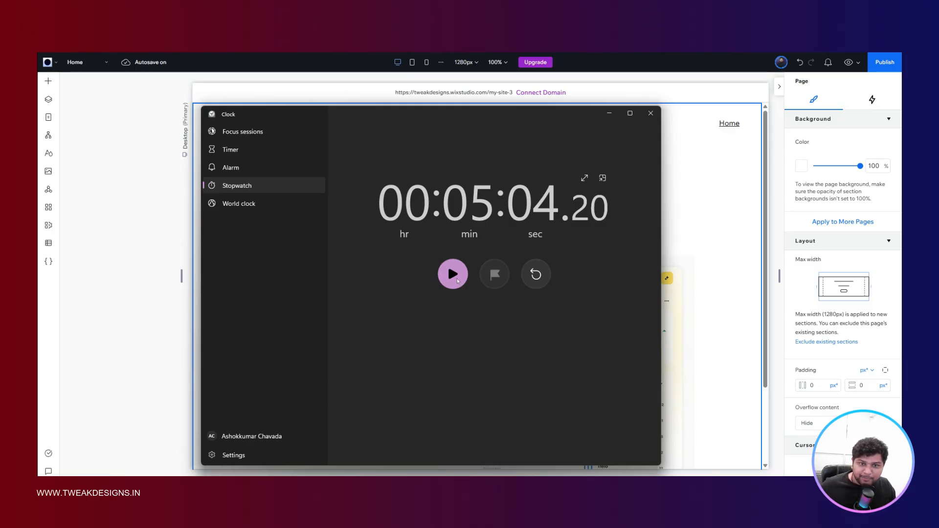
pyautogui.hotkey('alt', 'Tab')
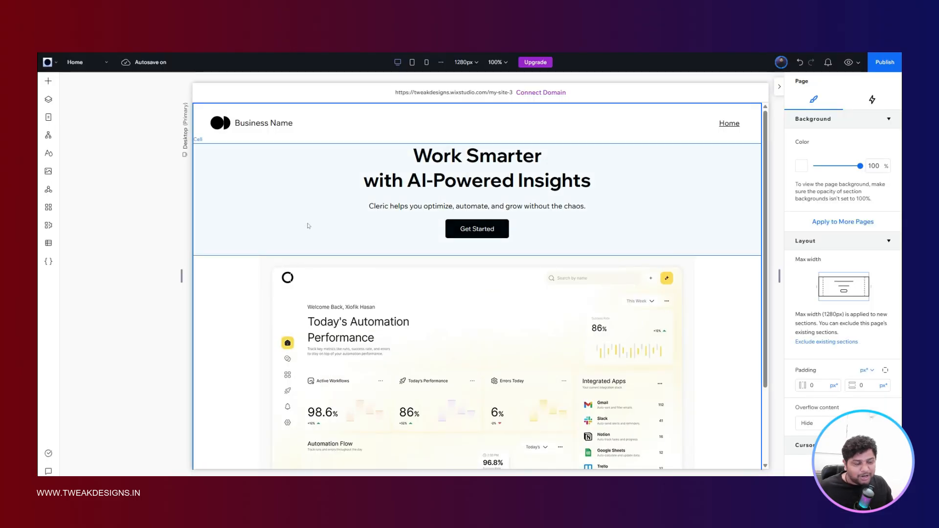
pyautogui.scroll(-2, 308, 225)
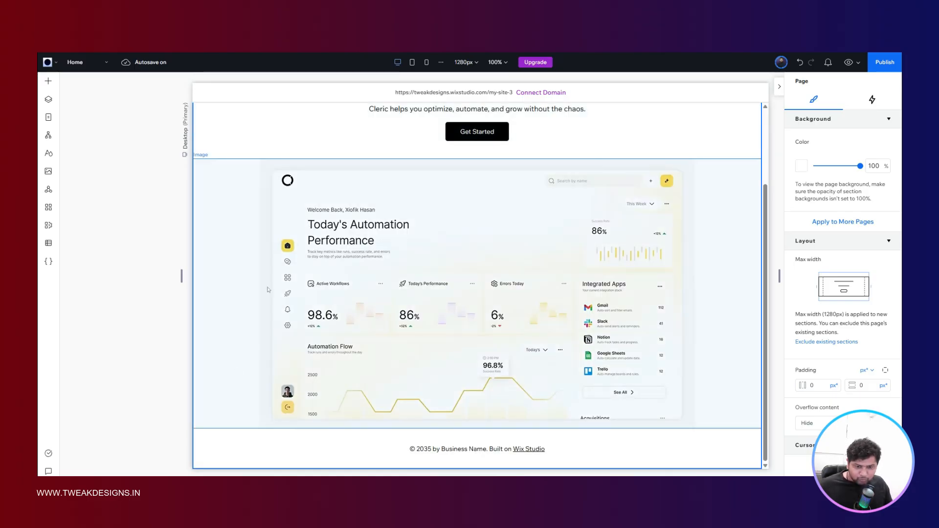
pyautogui.scroll(2, 268, 289)
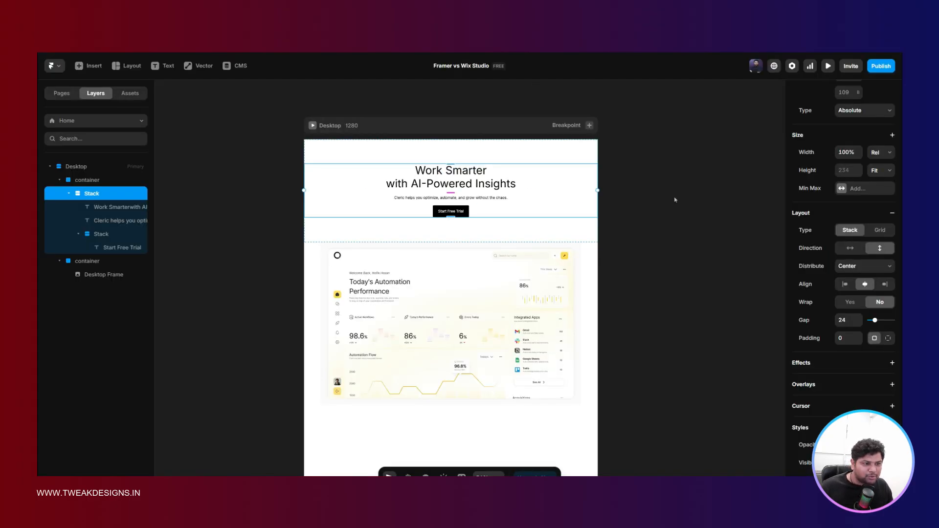
# - Switch to the Framer project and add Tablet (810) and Phone (390) breakpoints to the page
pyautogui.click(589, 126)
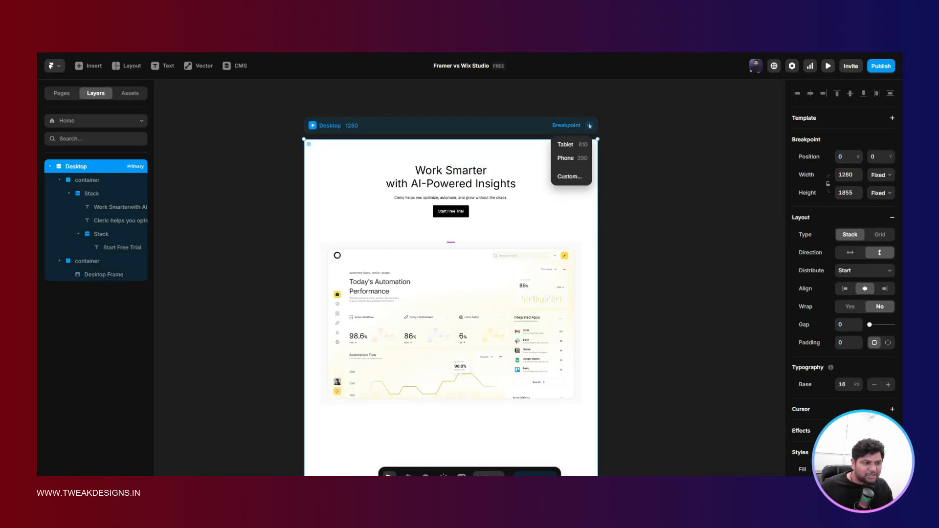
pyautogui.click(567, 145)
pyautogui.scroll(3, 558, 162)
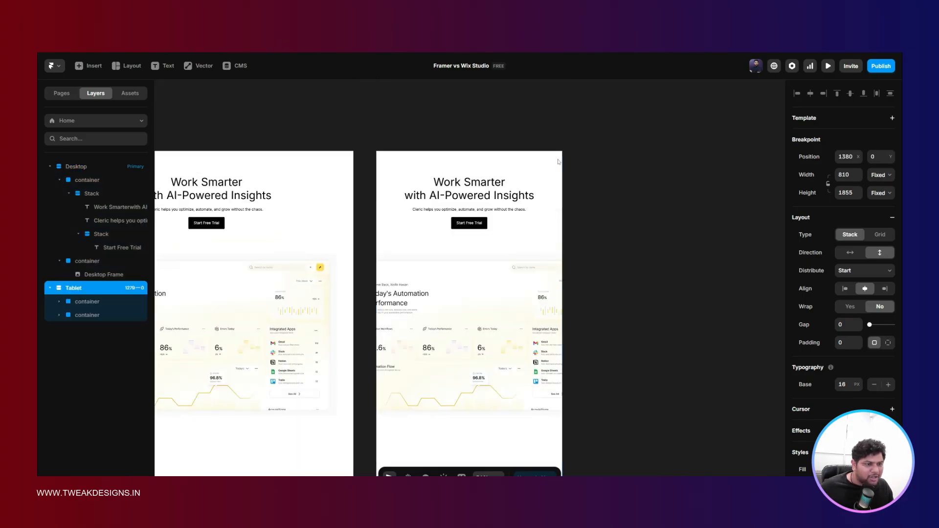
pyautogui.click(554, 137)
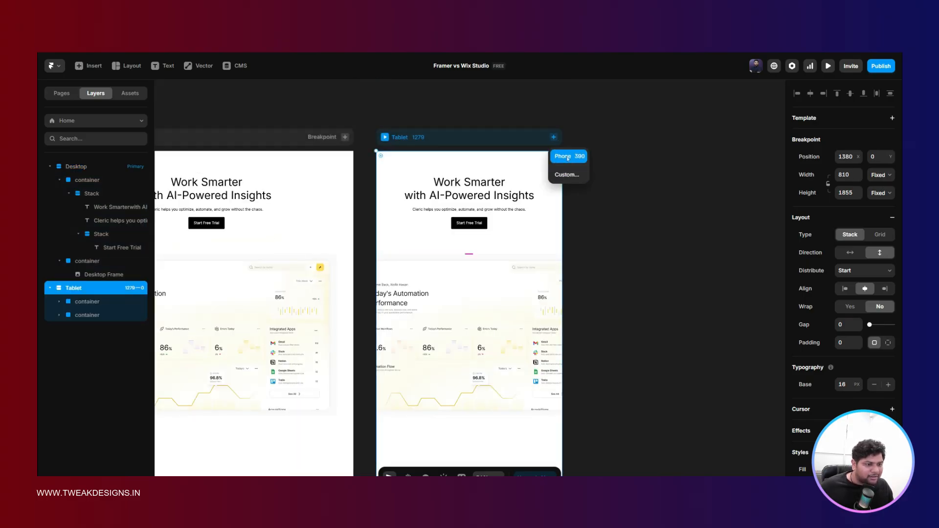
pyautogui.click(567, 156)
pyautogui.click(563, 166)
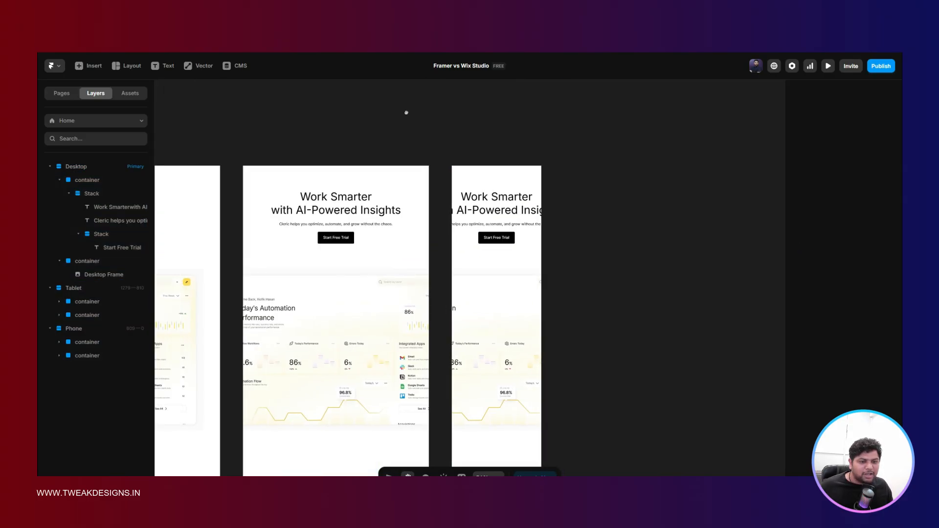
# - Scale down the dashboard image in the Tablet breakpoint proportionally so the whole picture sits centred within the tablet width
pyautogui.click(547, 194)
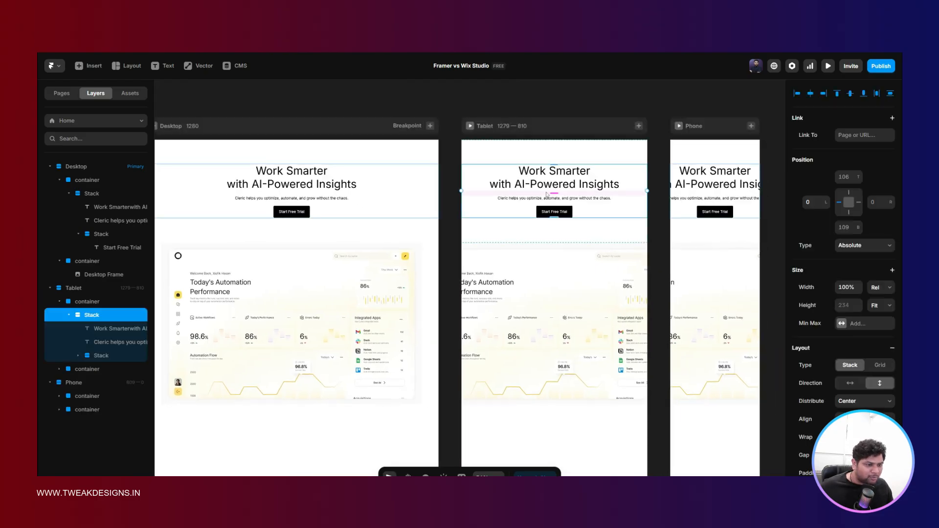
pyautogui.click(522, 299)
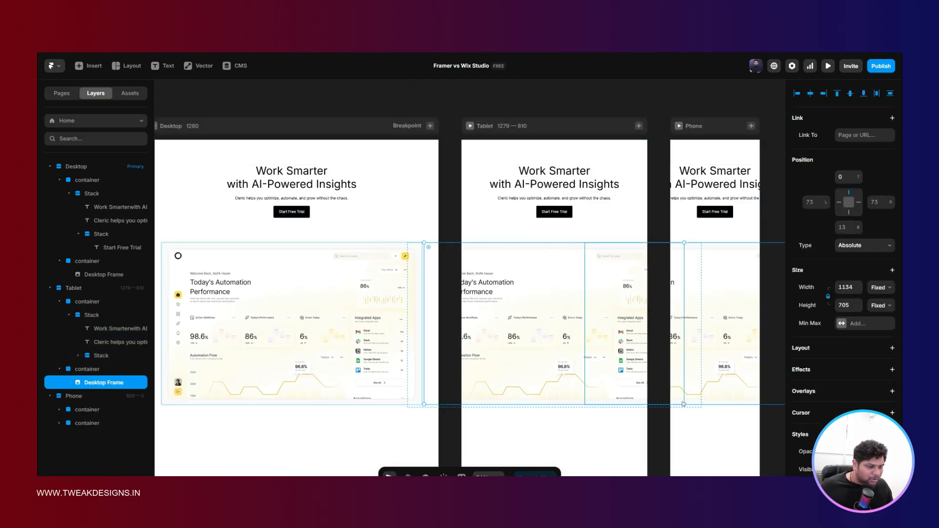
pyautogui.moveTo(685, 404); pyautogui.dragTo(623, 357)
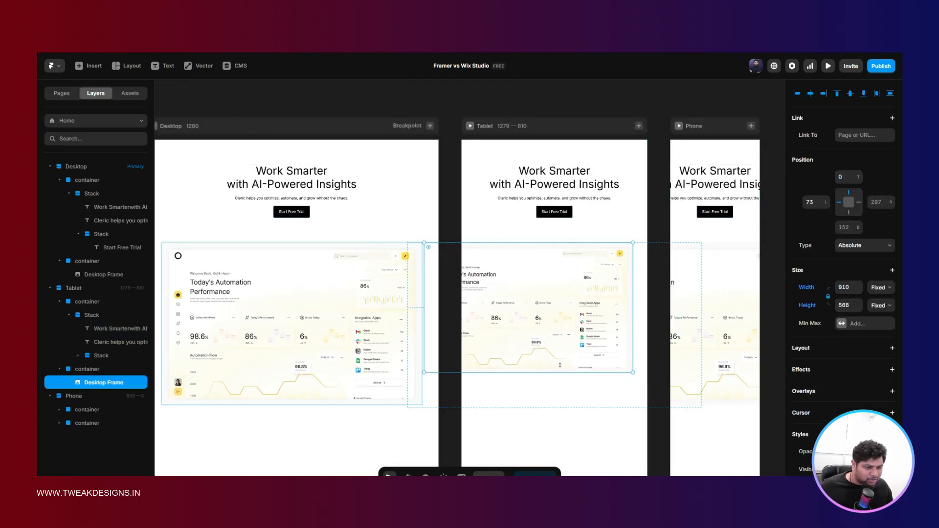
pyautogui.moveTo(424, 373); pyautogui.dragTo(474, 338)
# - Reduce the height and width of the container around the Tablet dashboard image so it fits closely within the breakpoint
pyautogui.click(555, 379)
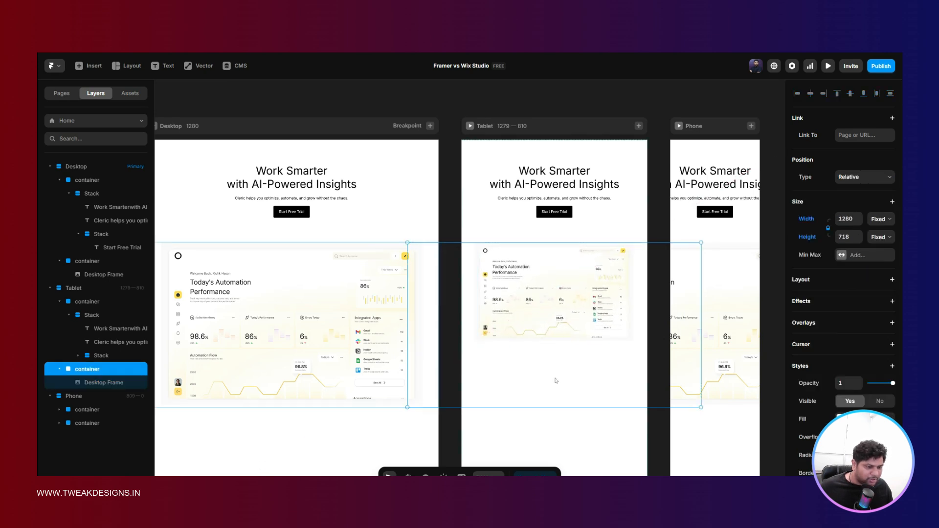
pyautogui.moveTo(569, 407); pyautogui.dragTo(569, 349)
pyautogui.moveTo(701, 272); pyautogui.dragTo(645, 273)
pyautogui.click(483, 231)
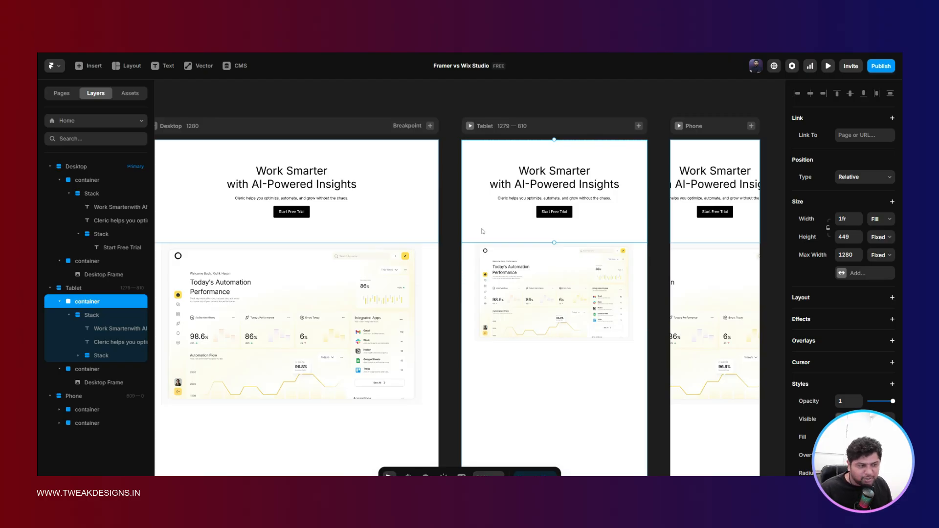
pyautogui.click(527, 96)
# - Scale down the hero heading in the Phone breakpoint so both lines fit the phone width, and select its text stack
pyautogui.hscroll(5, 401, 172)
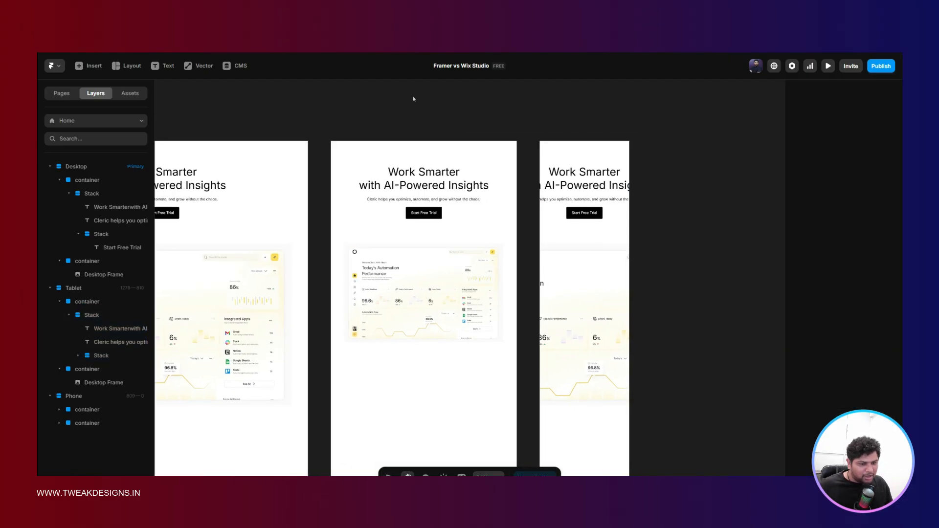
pyautogui.click(364, 229)
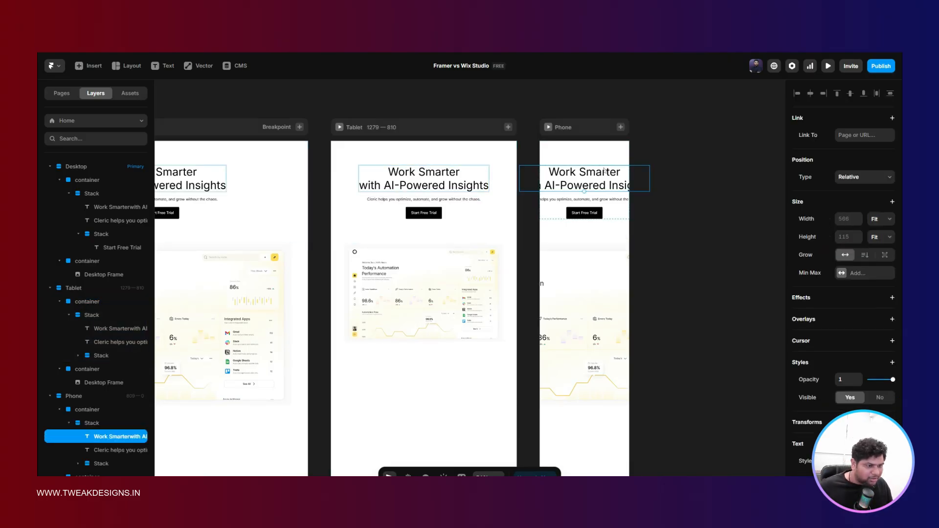
pyautogui.click(590, 189)
pyautogui.moveTo(585, 191); pyautogui.dragTo(582, 187)
pyautogui.click(583, 194)
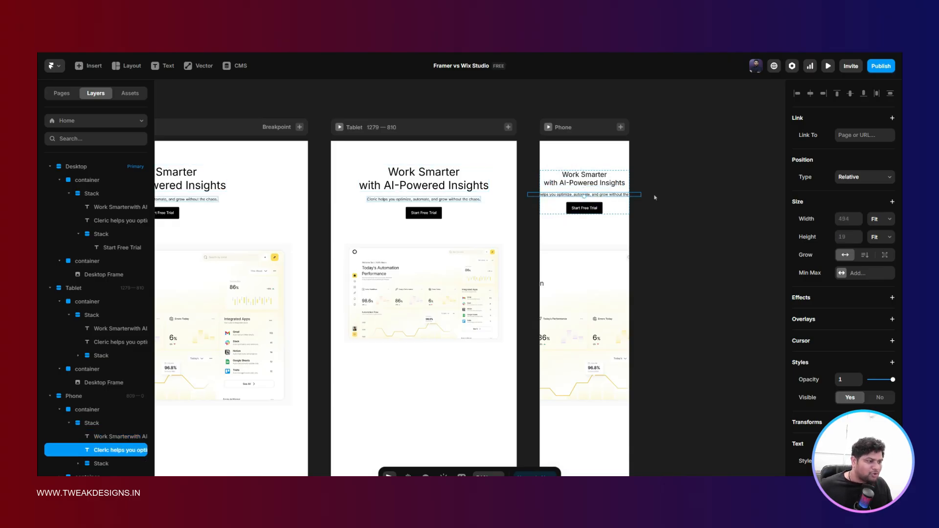
pyautogui.click(610, 205)
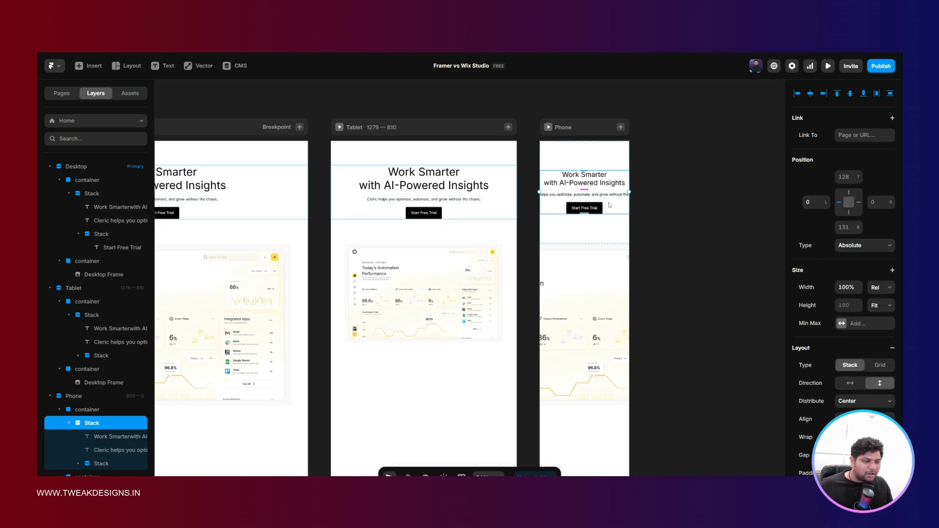
# - Scale the Phone breakpoint's dashboard image down to about 311 × 193 and centre it within the phone frame
pyautogui.click(561, 342)
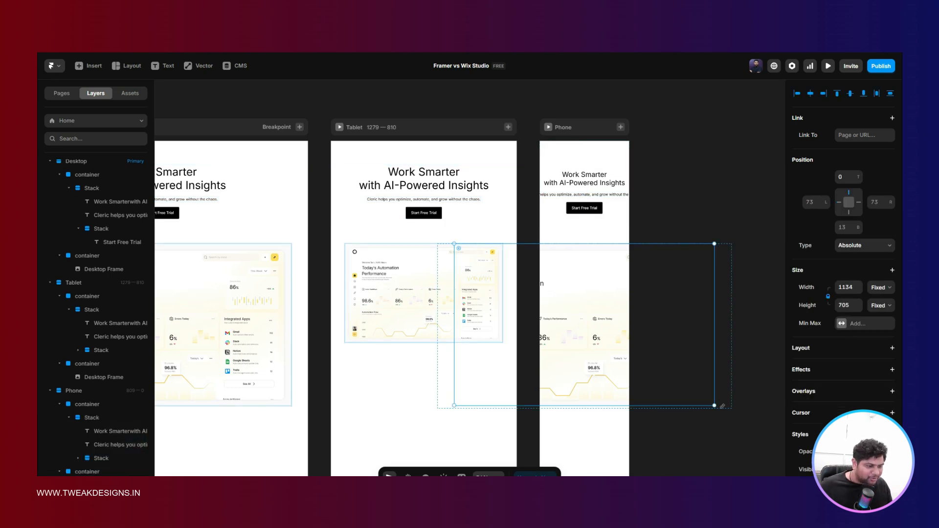
pyautogui.moveTo(715, 405); pyautogui.dragTo(616, 344)
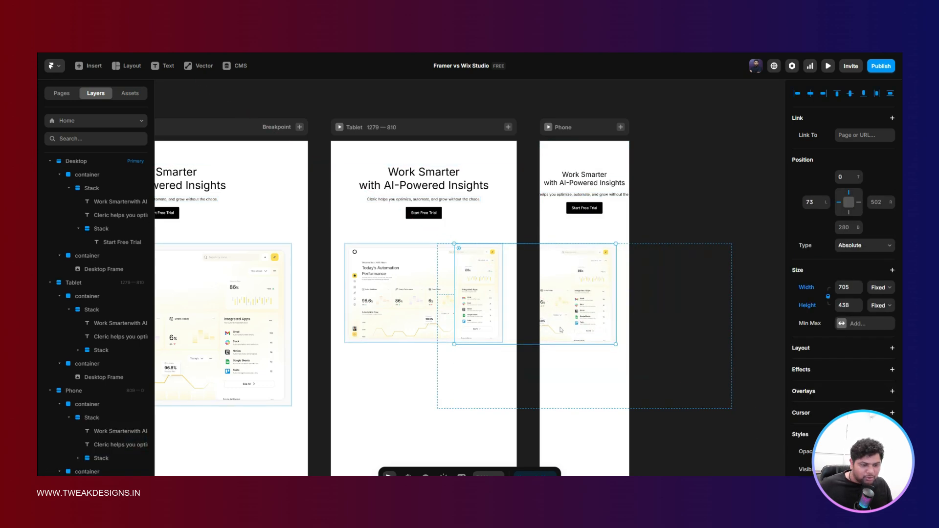
pyautogui.moveTo(454, 344); pyautogui.dragTo(544, 288)
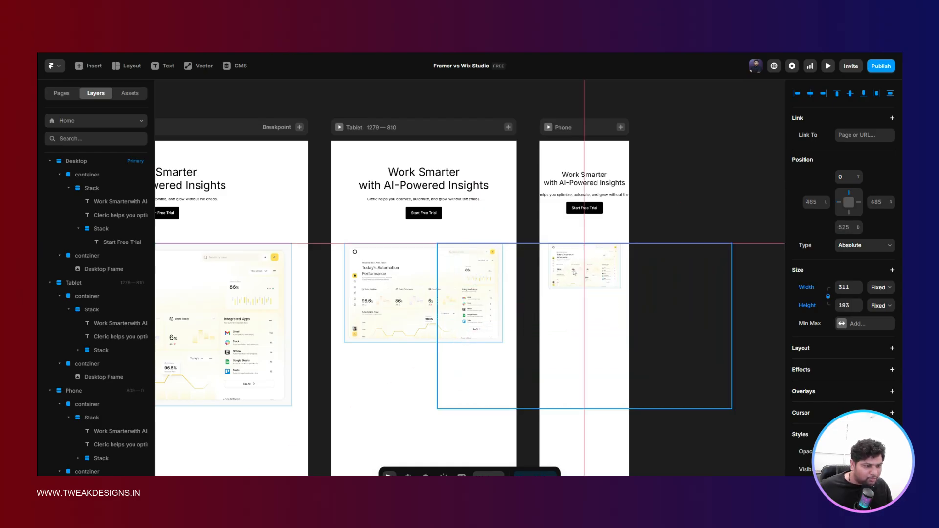
# - Shrink the container around the Phone dashboard image to about 394 × 234 and deselect it
pyautogui.click(584, 355)
pyautogui.moveTo(584, 408); pyautogui.dragTo(620, 297)
pyautogui.moveTo(733, 265); pyautogui.dragTo(629, 262)
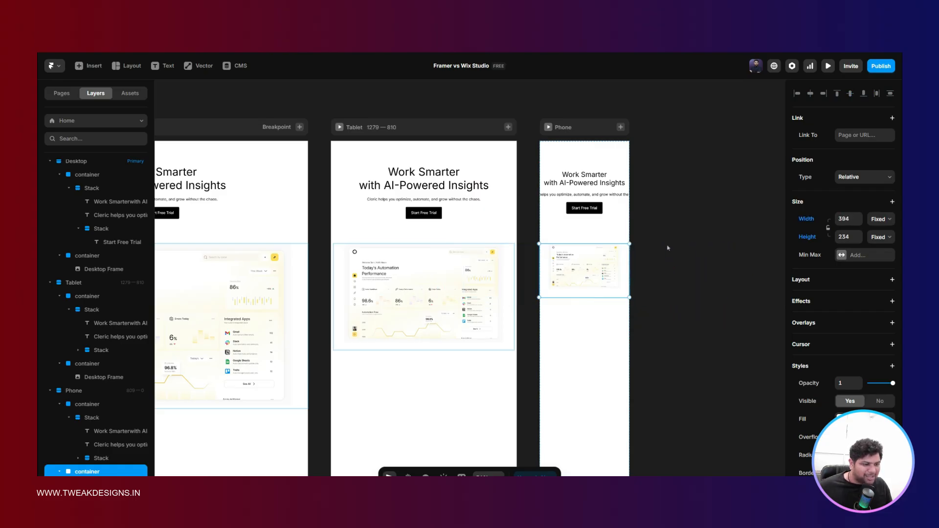
pyautogui.click(673, 247)
pyautogui.click(612, 208)
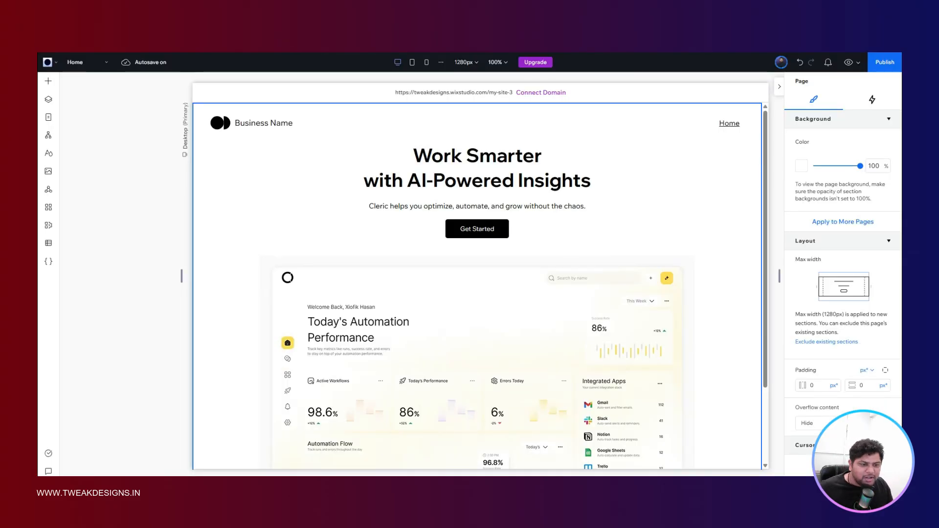
pyautogui.click(412, 62)
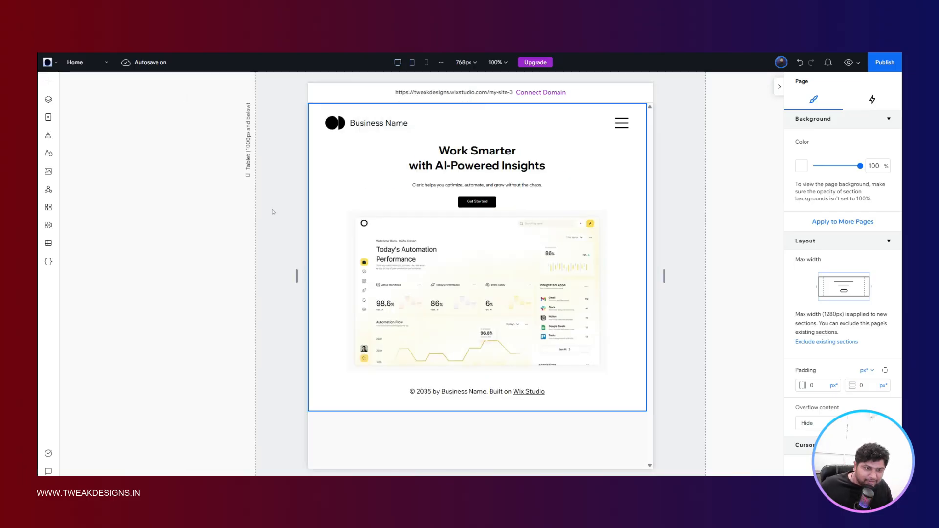
pyautogui.click(449, 156)
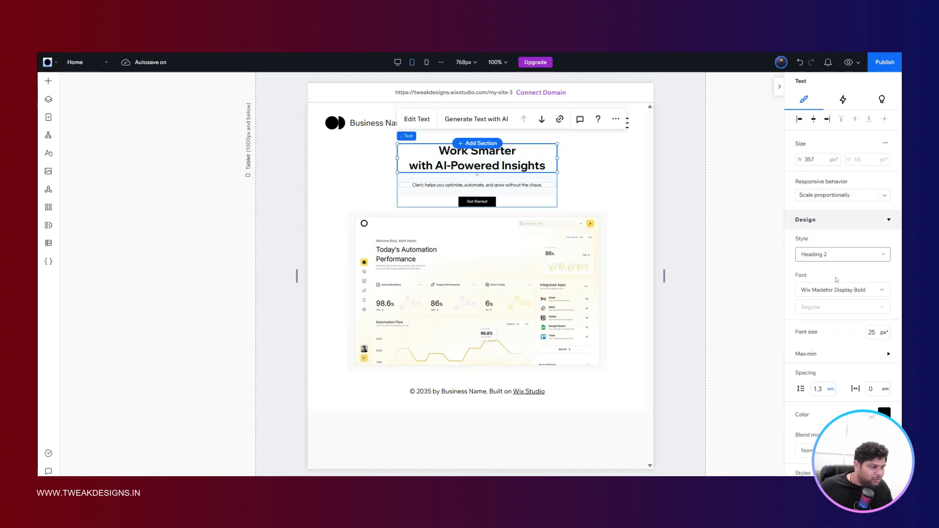
pyautogui.click(874, 333)
pyautogui.write('36')
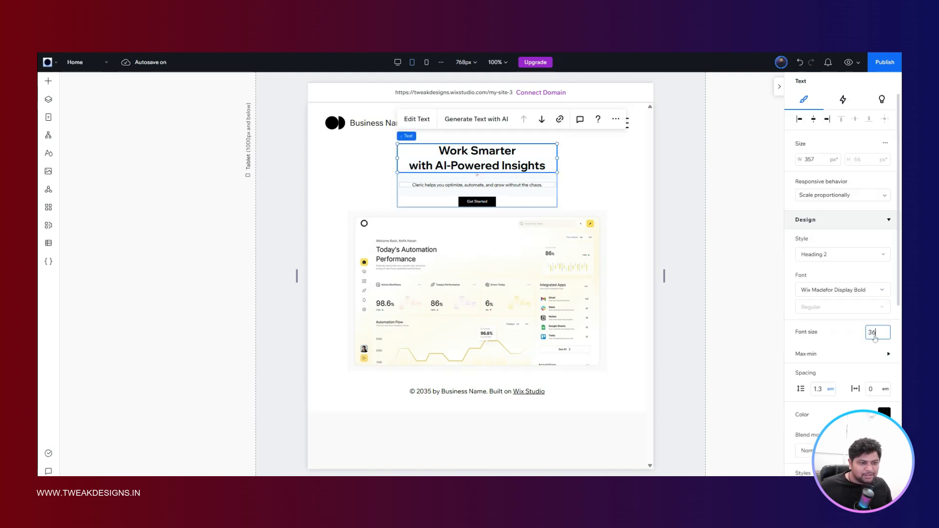
pyautogui.press('Return')
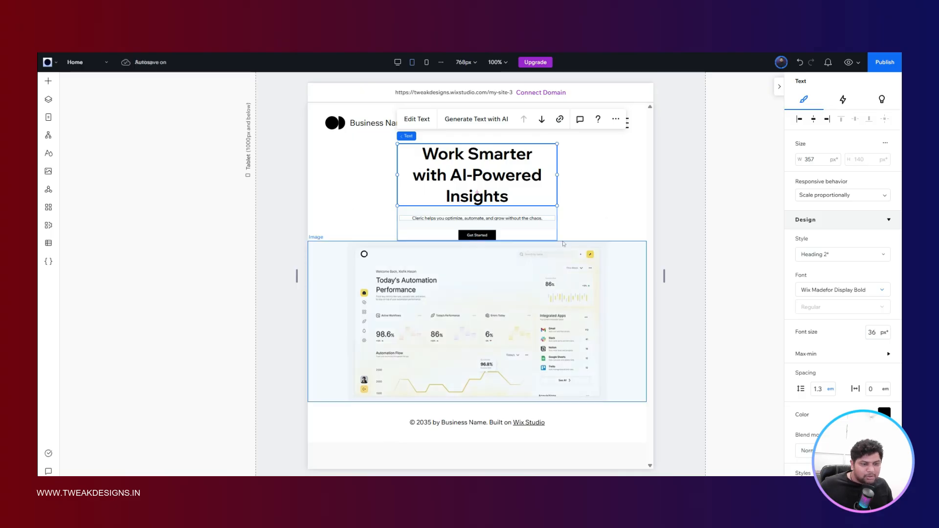
# - Set the font size of the hero's supporting paragraph to 16 px* in the tablet view
pyautogui.click(537, 217)
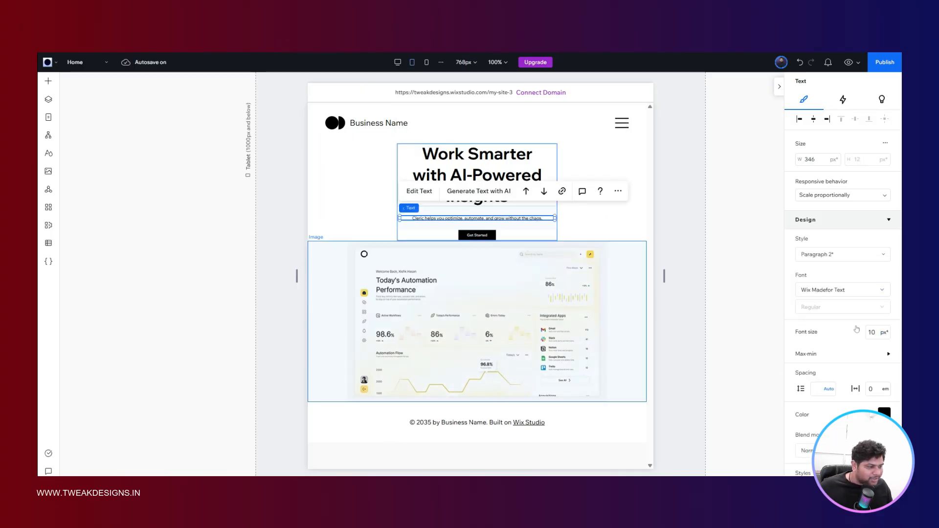
pyautogui.click(879, 335)
pyautogui.write('16')
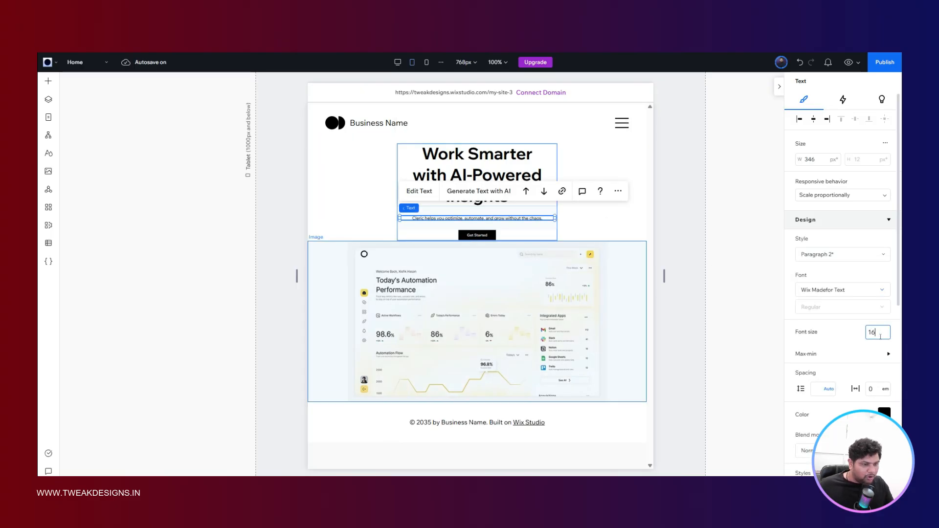
pyautogui.press('Return')
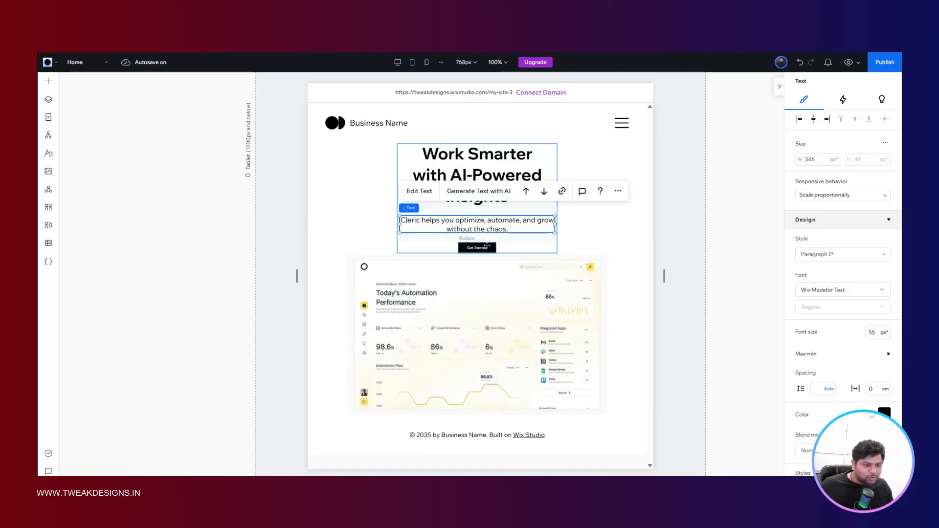
# - Enlarge the Get Started button to about 115 × 34 px* and centre-align the items of the hero text stack
pyautogui.click(486, 246)
pyautogui.moveTo(496, 241); pyautogui.dragTo(509, 237)
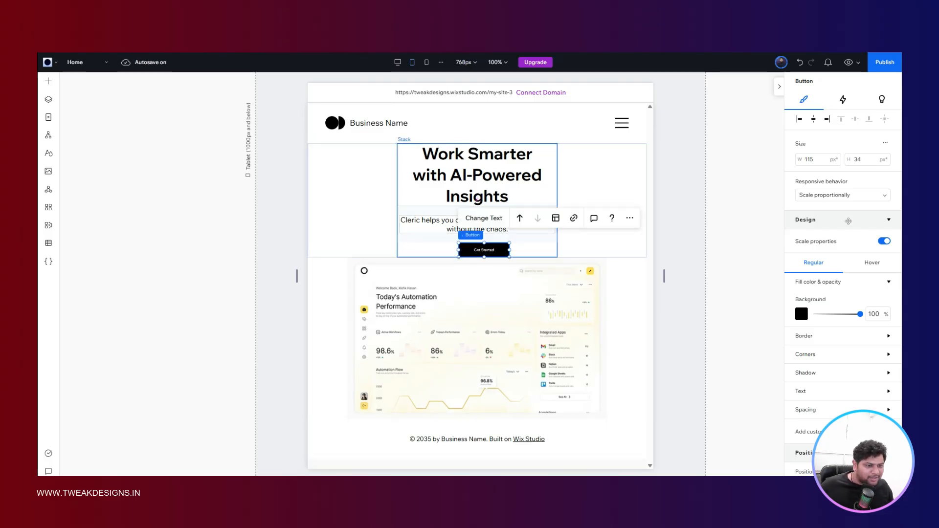
pyautogui.scroll(-3, 847, 224)
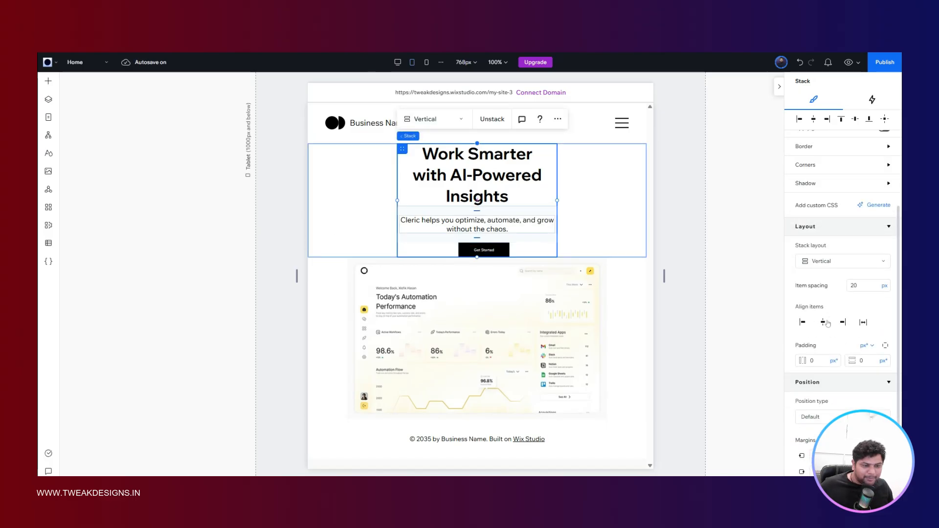
# - Widen the hero text stack to about 531 px* so the heading fits on two lines and the paragraph on one
pyautogui.scroll(4, 826, 323)
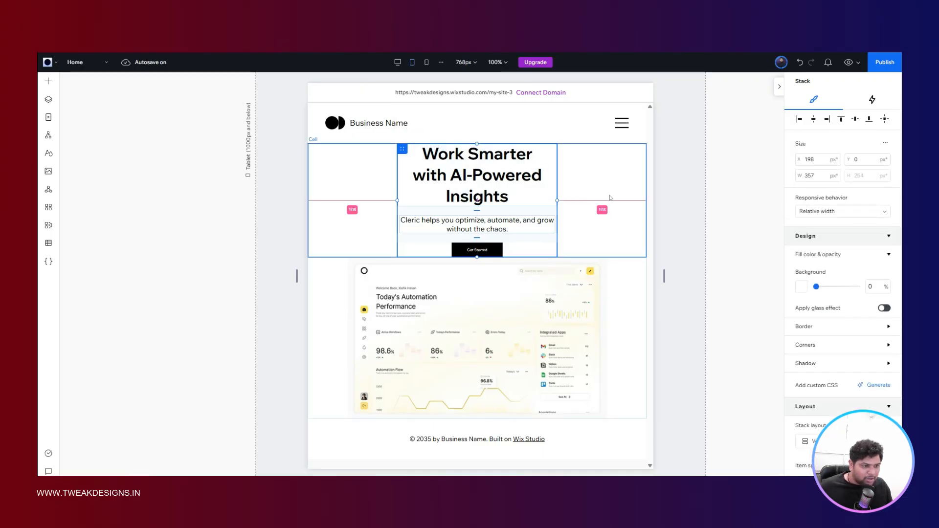
pyautogui.moveTo(557, 200); pyautogui.dragTo(635, 194)
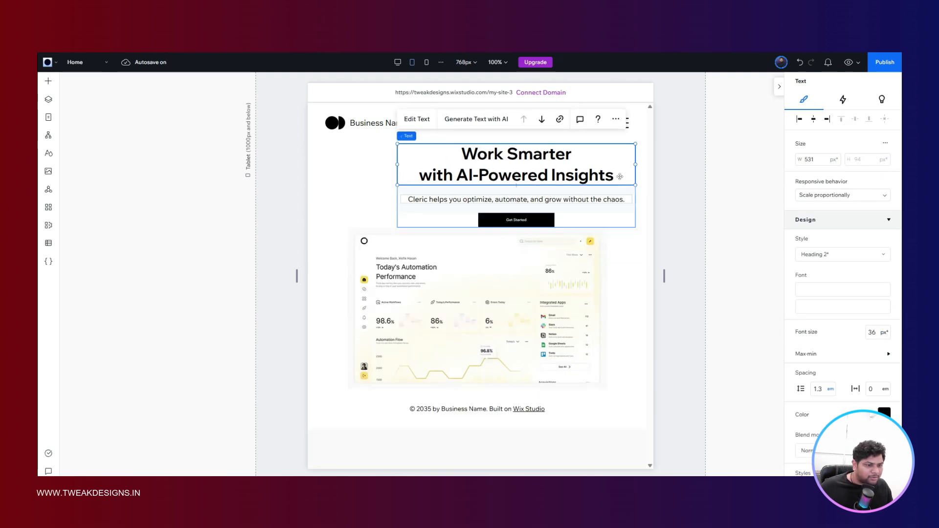
# - Centre the hero text stack horizontally within its section in the tablet view
pyautogui.click(592, 220)
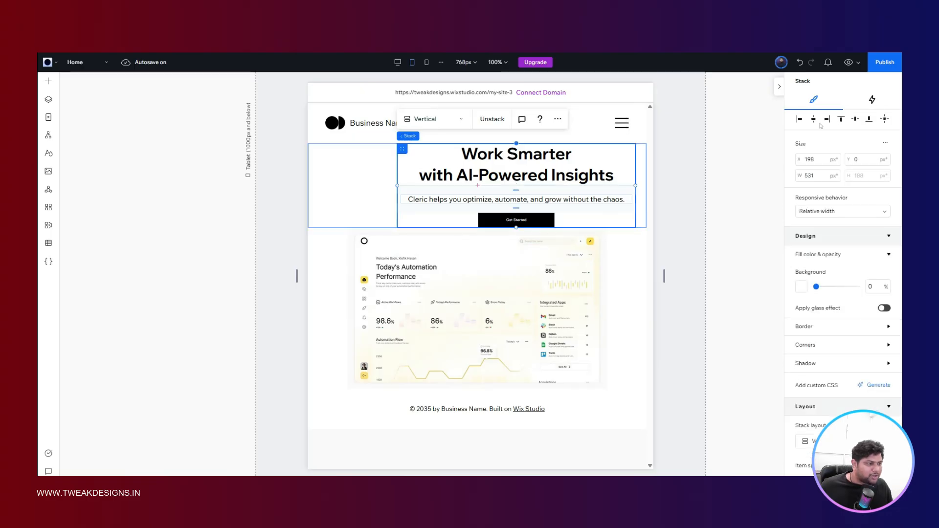
pyautogui.click(234, 289)
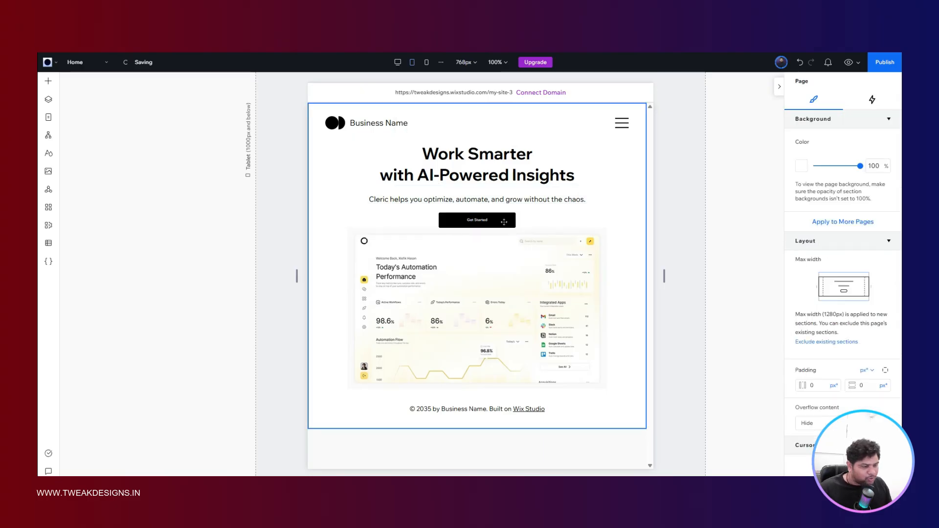
# - Switch to the mobile breakpoint and widen the hero text stack on both sides to about 350 px*
pyautogui.click(427, 62)
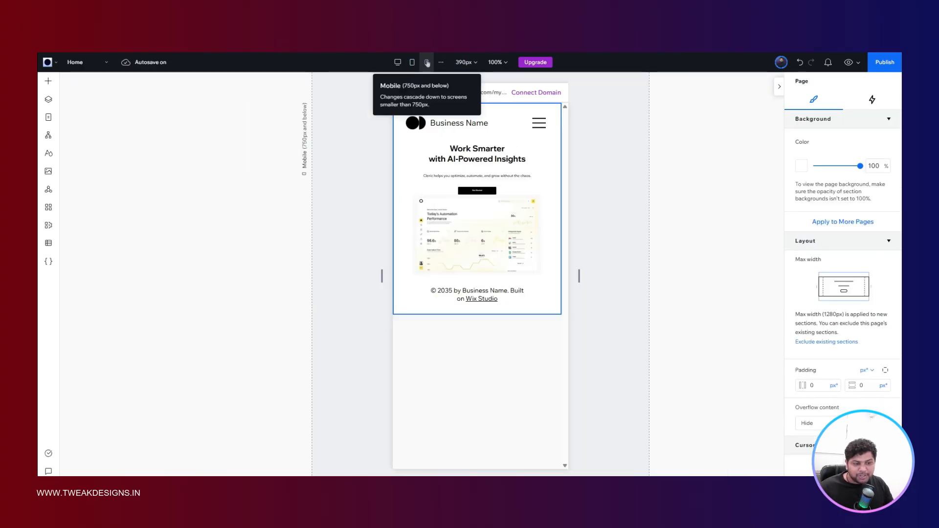
pyautogui.click(509, 157)
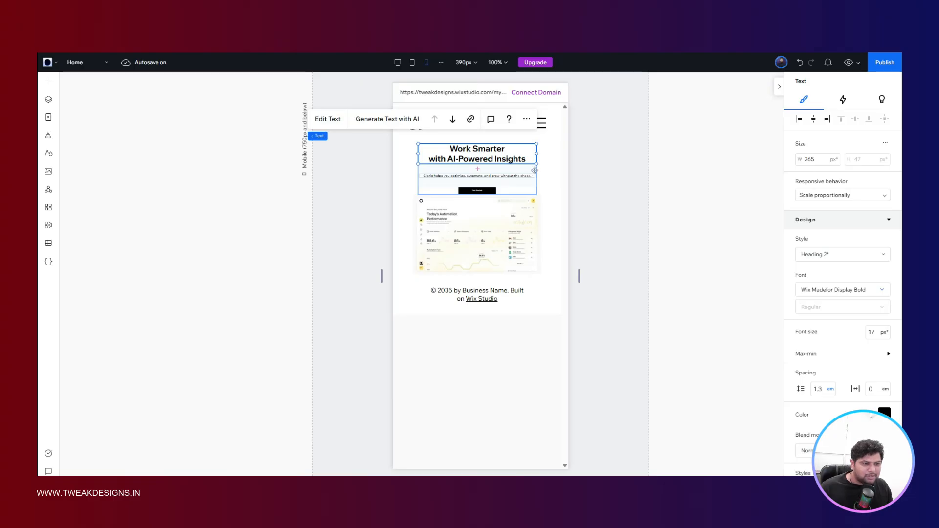
pyautogui.click(536, 168)
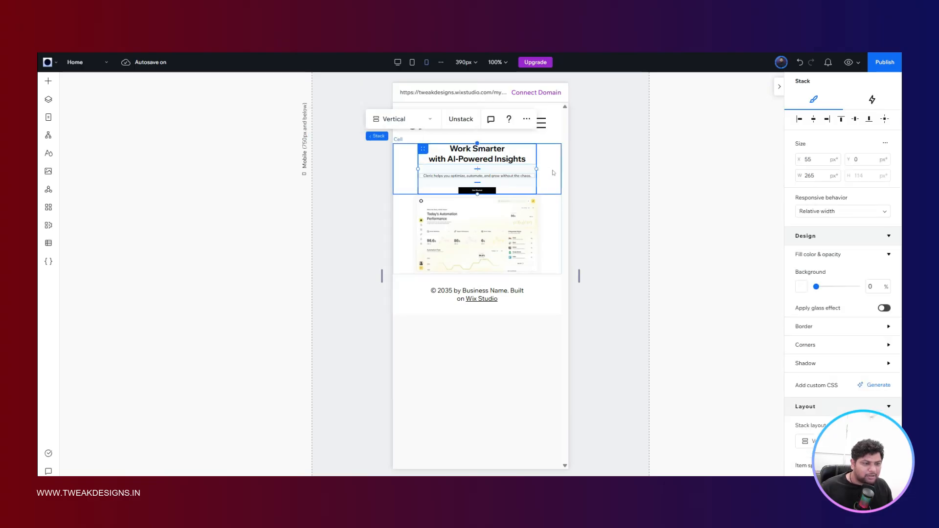
pyautogui.moveTo(536, 168); pyautogui.dragTo(557, 170)
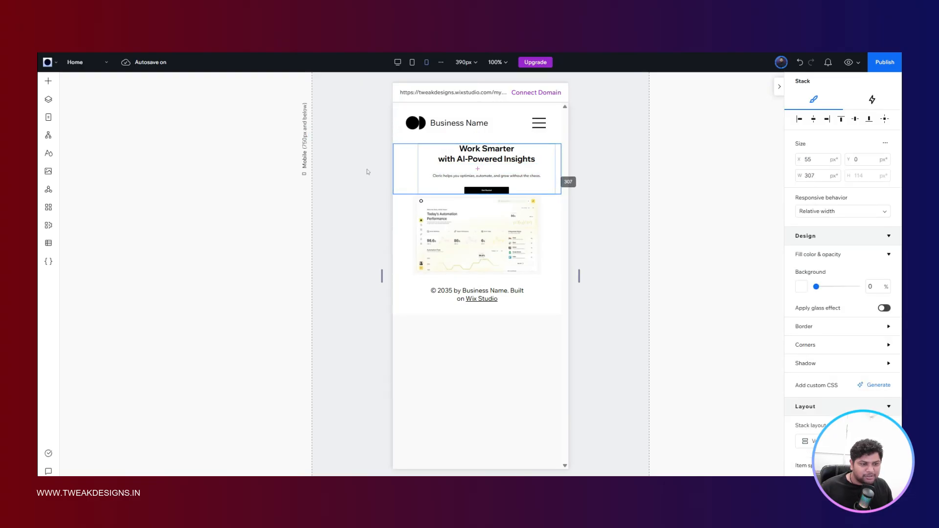
pyautogui.click(417, 171)
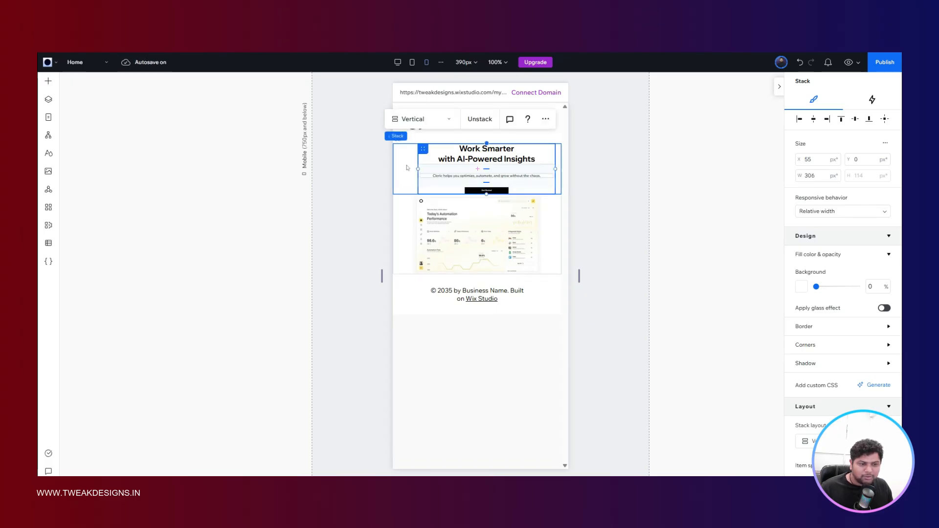
pyautogui.moveTo(417, 170); pyautogui.dragTo(398, 165)
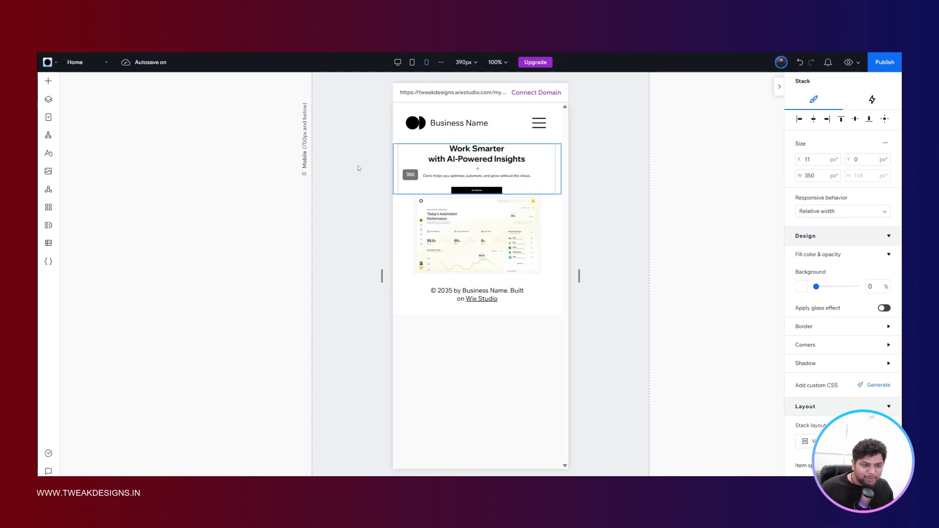
pyautogui.moveTo(342, 186); pyautogui.dragTo(346, 181)
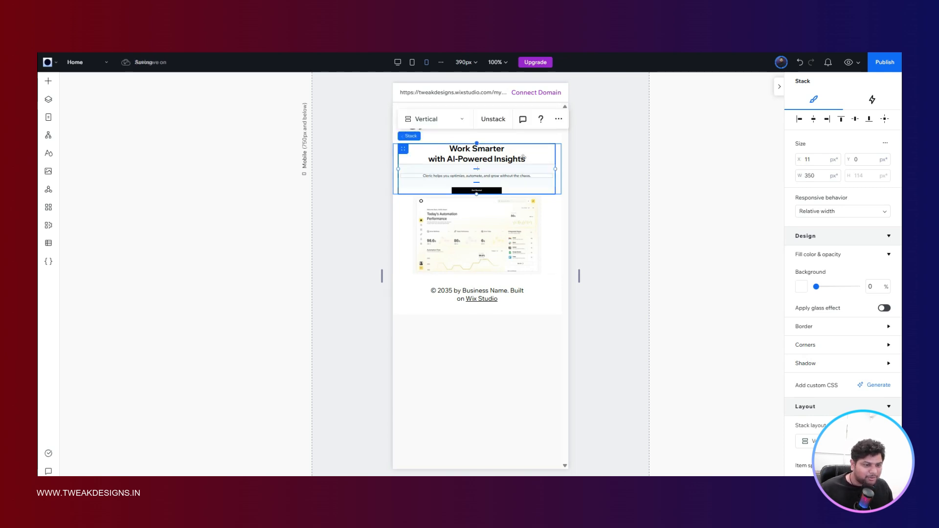
# - Set the hero heading's font size to 32 px* in the mobile view
pyautogui.click(506, 153)
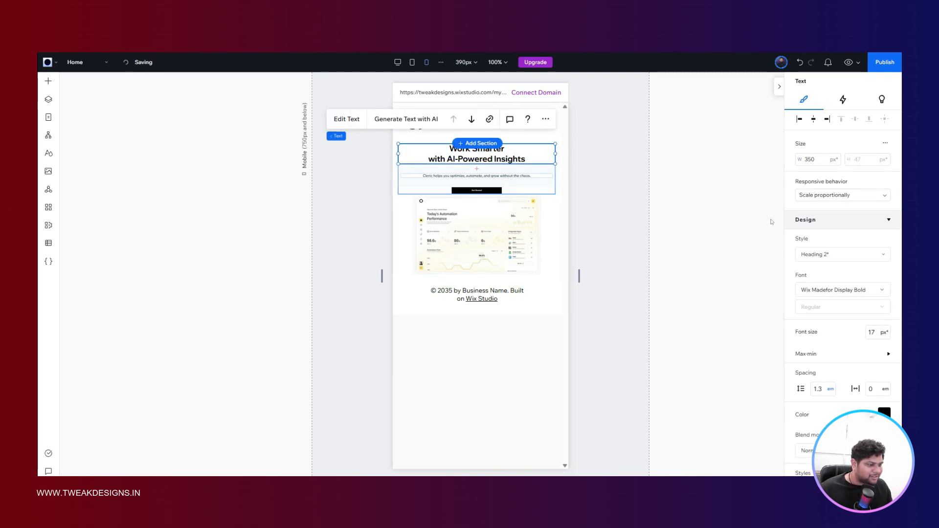
pyautogui.scroll(-5, 835, 280)
pyautogui.scroll(-2, 835, 280)
pyautogui.scroll(3, 856, 234)
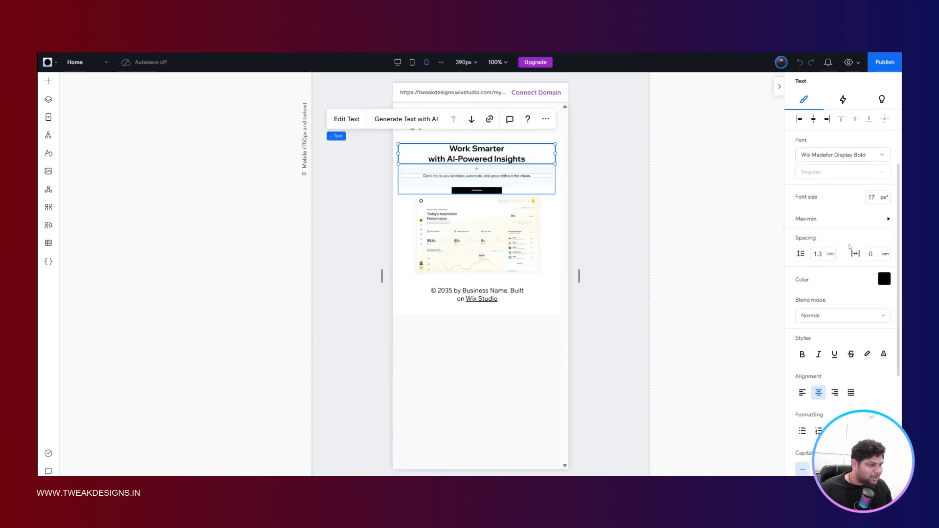
pyautogui.click(877, 198)
pyautogui.write('32')
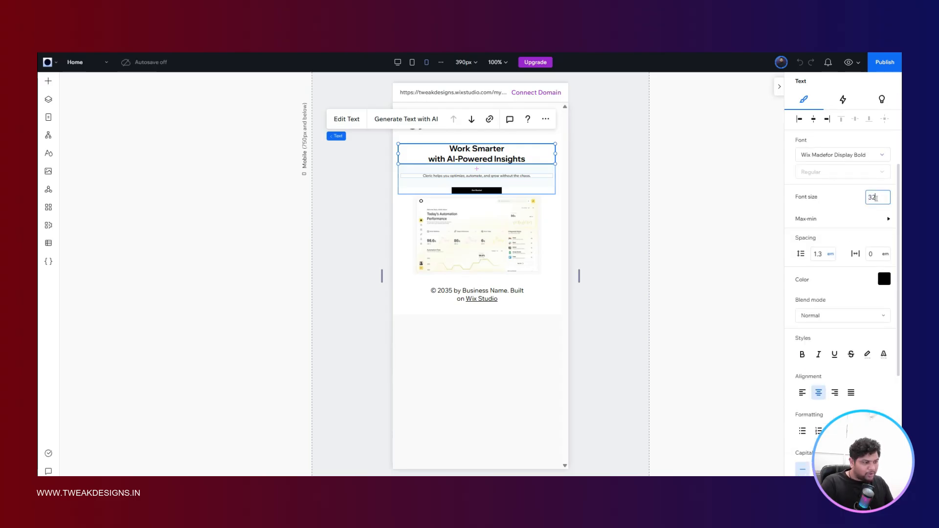
pyautogui.write('0')
pyautogui.press('Return')
pyautogui.click(876, 199)
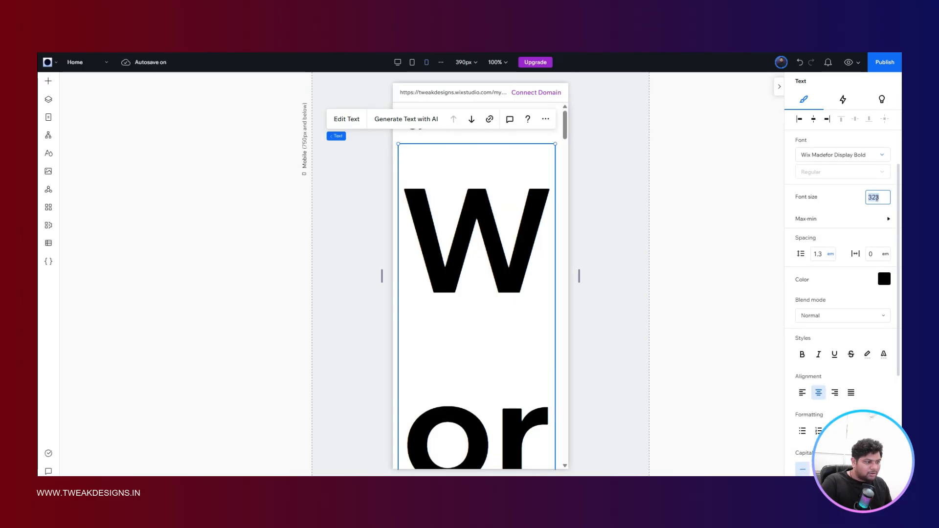
pyautogui.write('3')
pyautogui.press('Return')
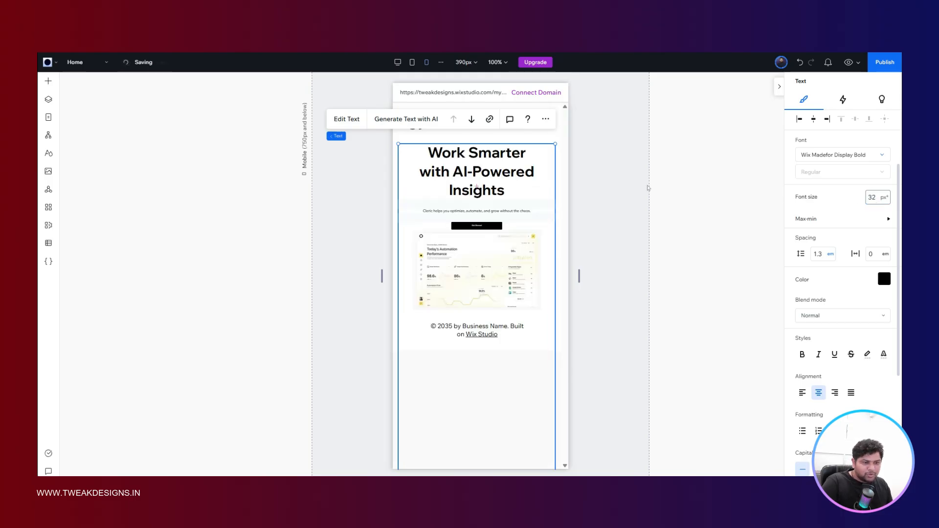
# - Set the font size of the hero's supporting paragraph to 16 px* in the mobile view
pyautogui.click(480, 210)
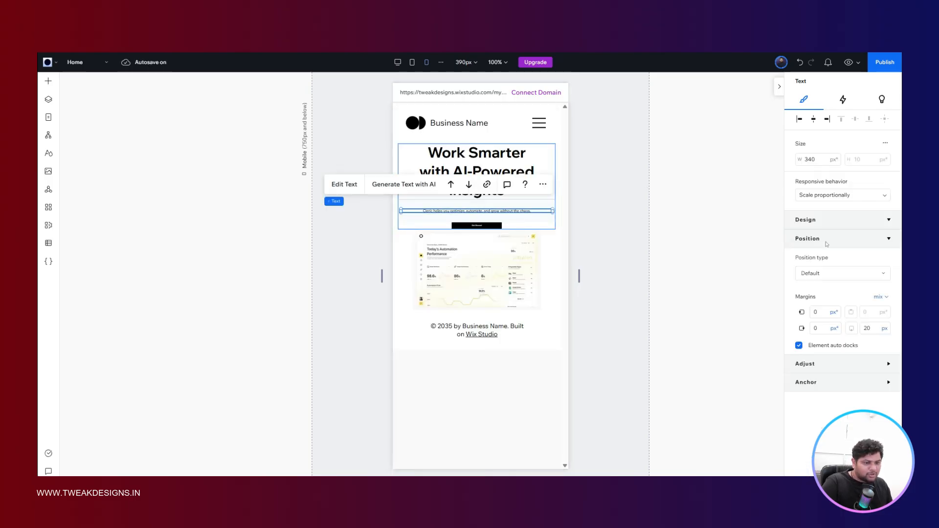
pyautogui.write('16')
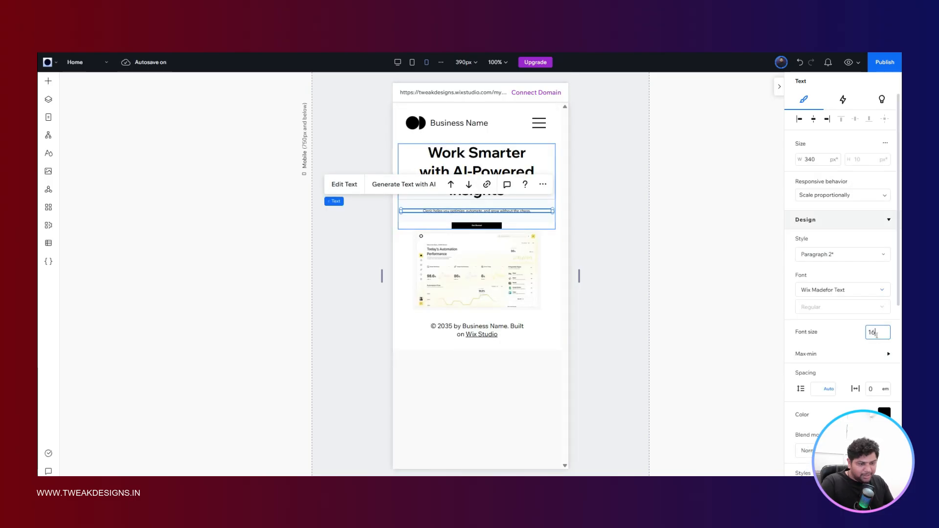
pyautogui.press('Return')
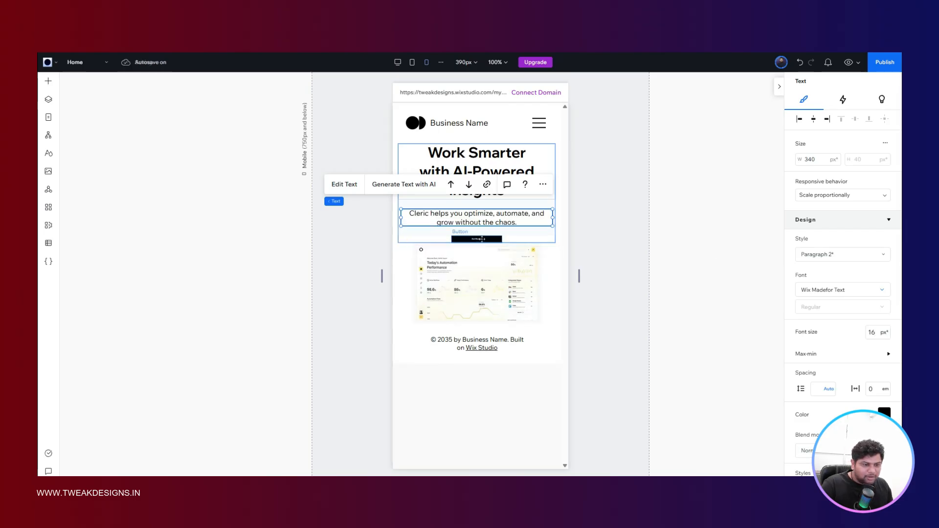
# - Set the height of the Get Started button to 40 px* in the mobile view
pyautogui.click(481, 239)
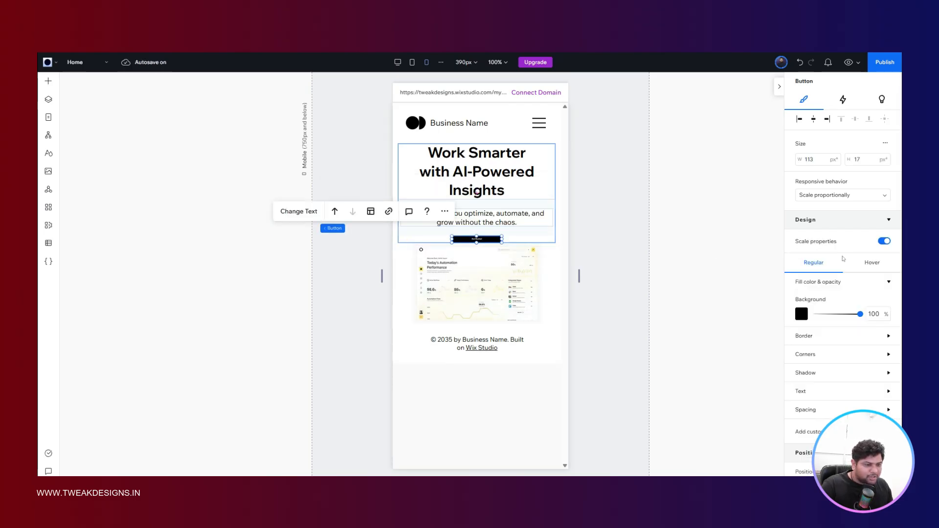
pyautogui.click(865, 162)
pyautogui.write('4')
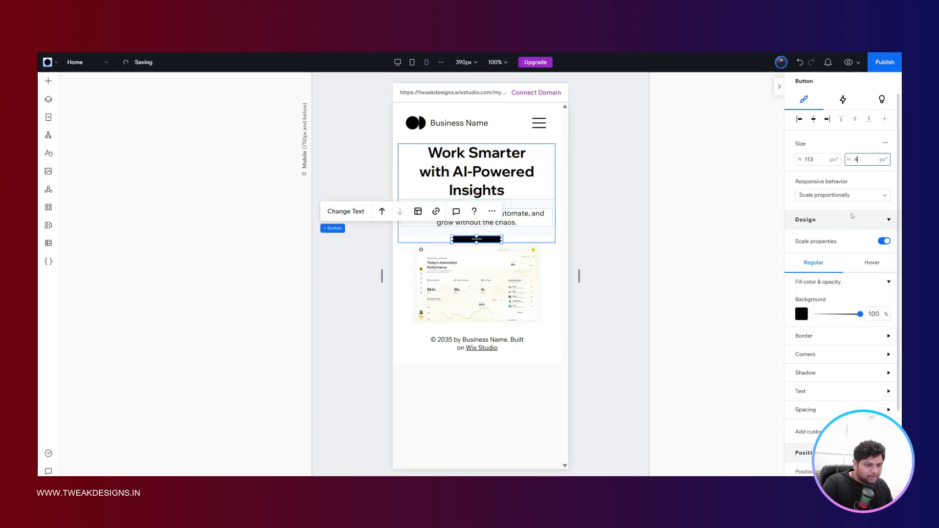
pyautogui.write('0')
# - Set the font size of the Get Started button's label to 14 px*
pyautogui.scroll(-2, 852, 216)
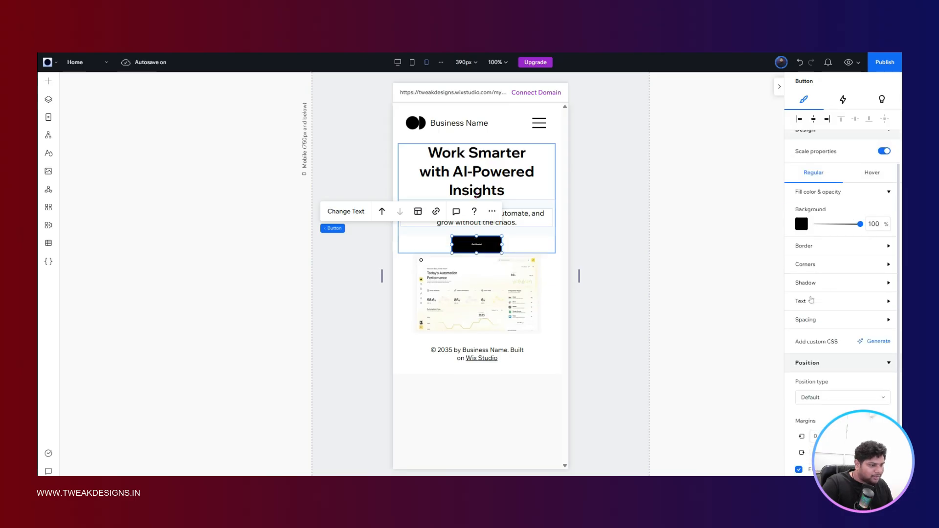
pyautogui.click(811, 300)
pyautogui.scroll(-3, 831, 294)
pyautogui.click(877, 320)
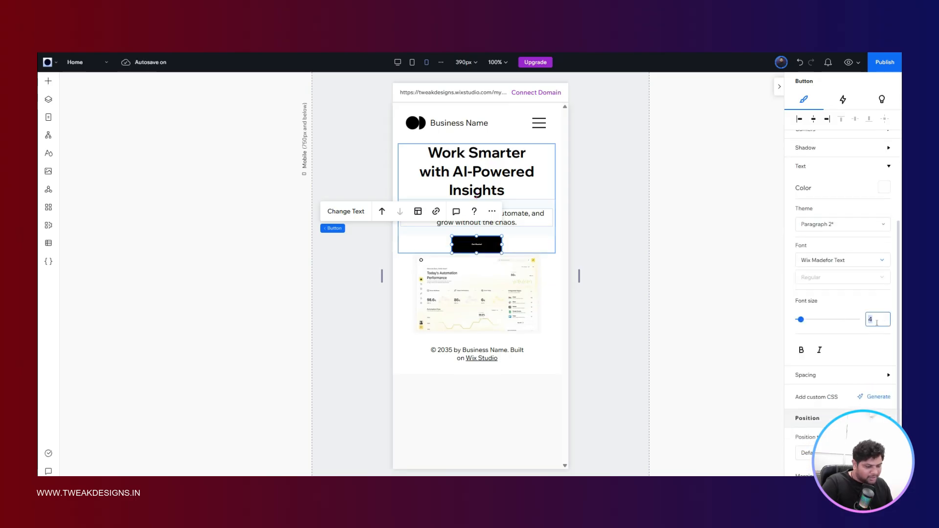
pyautogui.press('BackSpace')
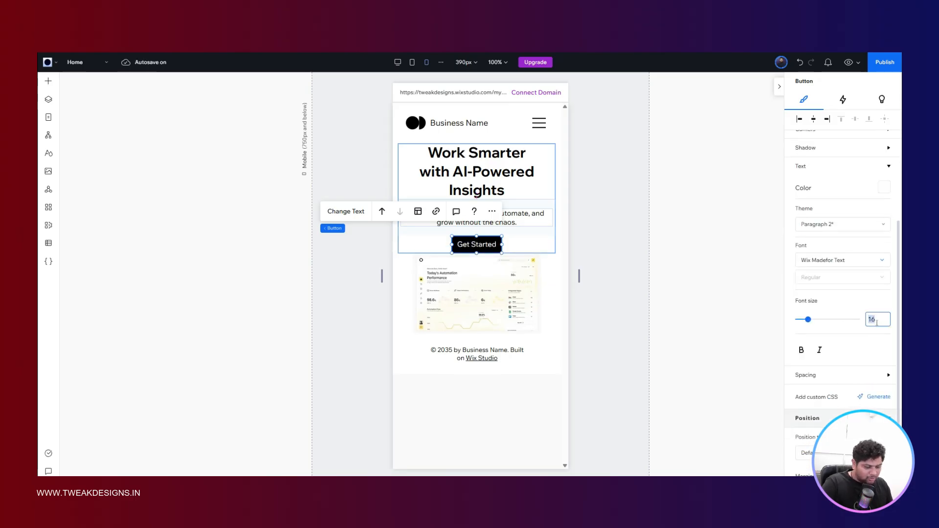
pyautogui.write('16')
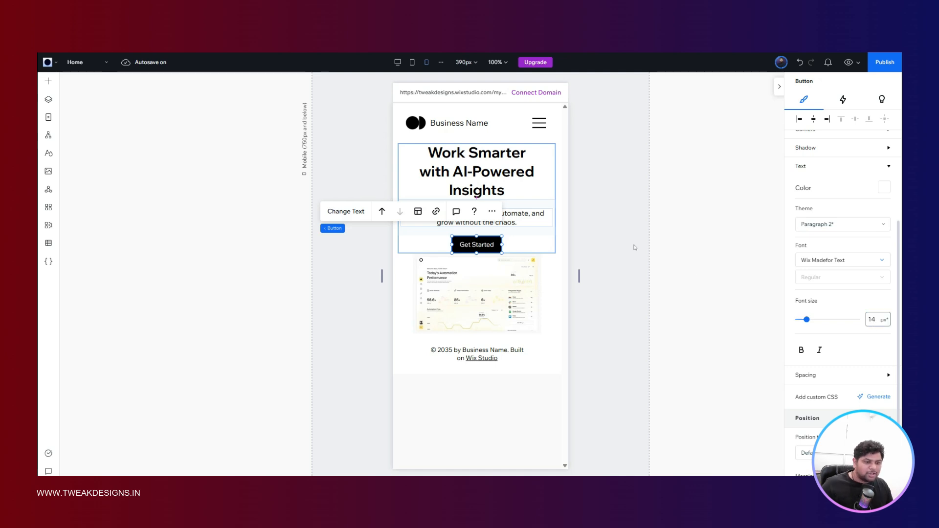
pyautogui.click(619, 245)
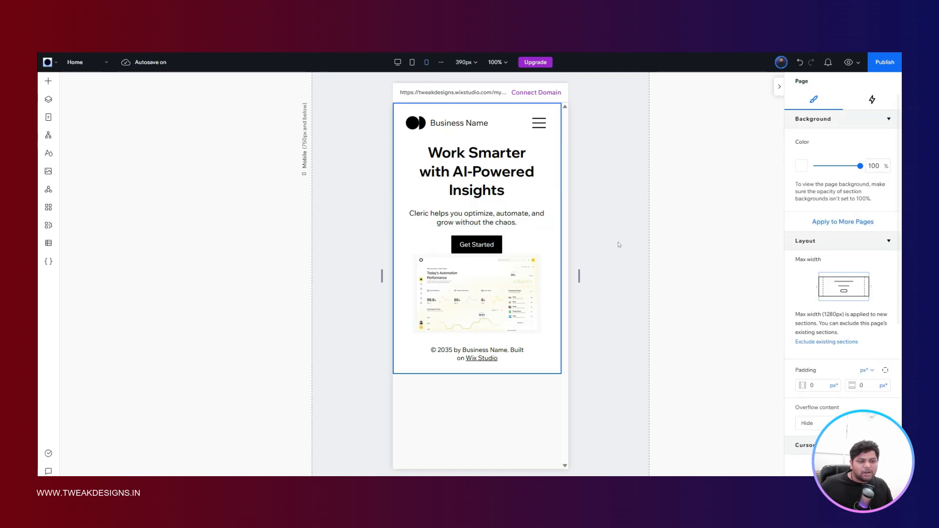
# - Reduce the mobile hero heading's font size to 28 px* so it fits on two lines
pyautogui.click(440, 167)
pyautogui.click(872, 332)
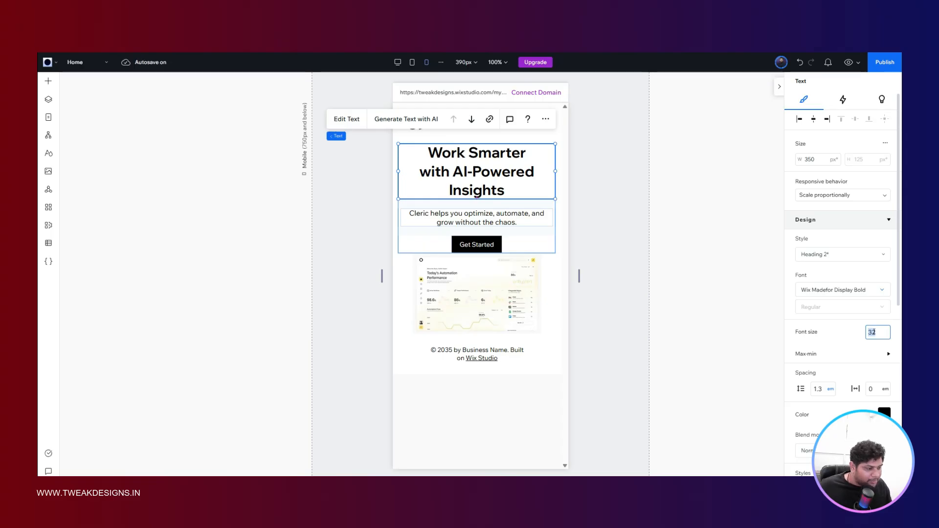
pyautogui.write('28')
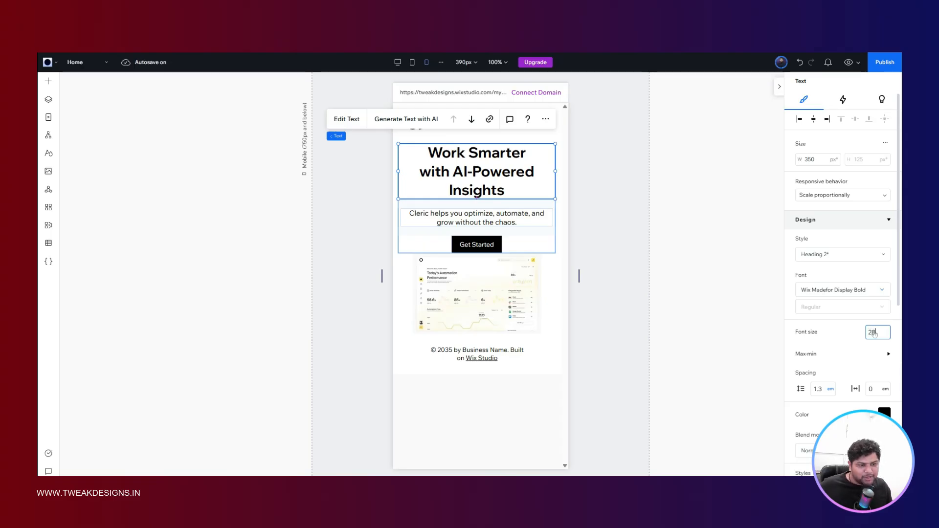
pyautogui.press('Return')
pyautogui.click(693, 270)
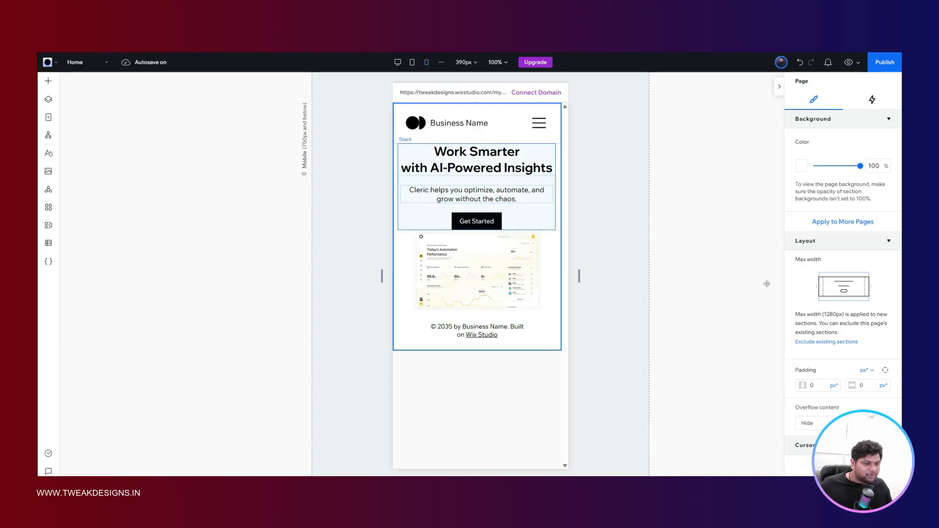
# - Set the item spacing of the mobile hero text stack to 14 px
pyautogui.click(530, 220)
pyautogui.scroll(-4, 833, 280)
pyautogui.click(859, 336)
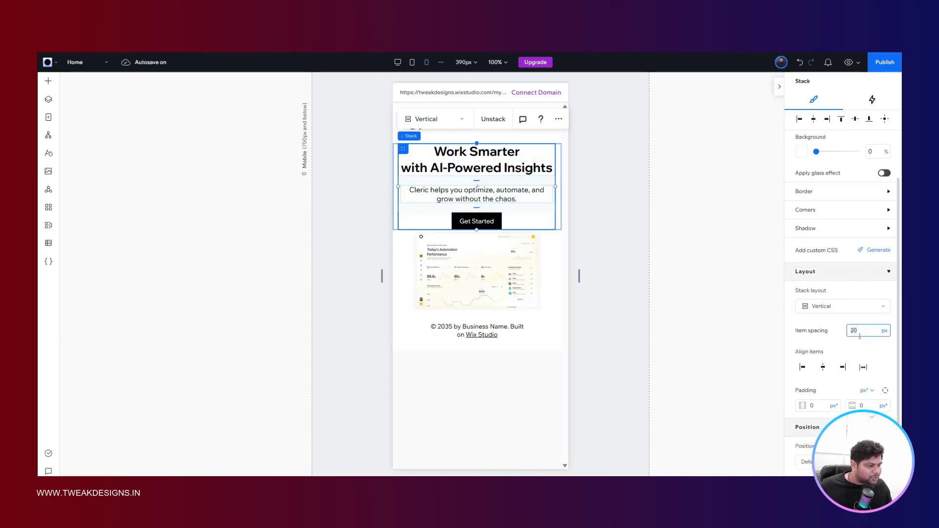
pyautogui.write('14')
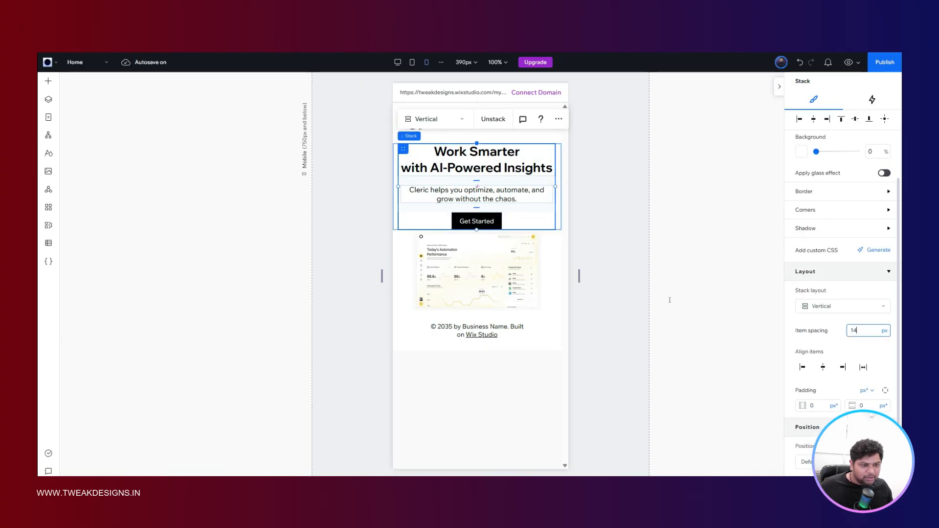
pyautogui.press('Return')
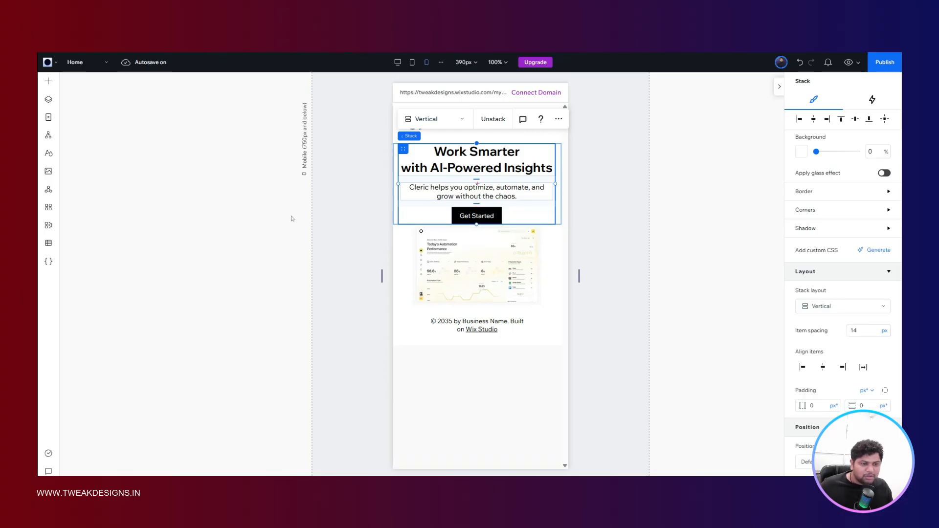
pyautogui.click(291, 218)
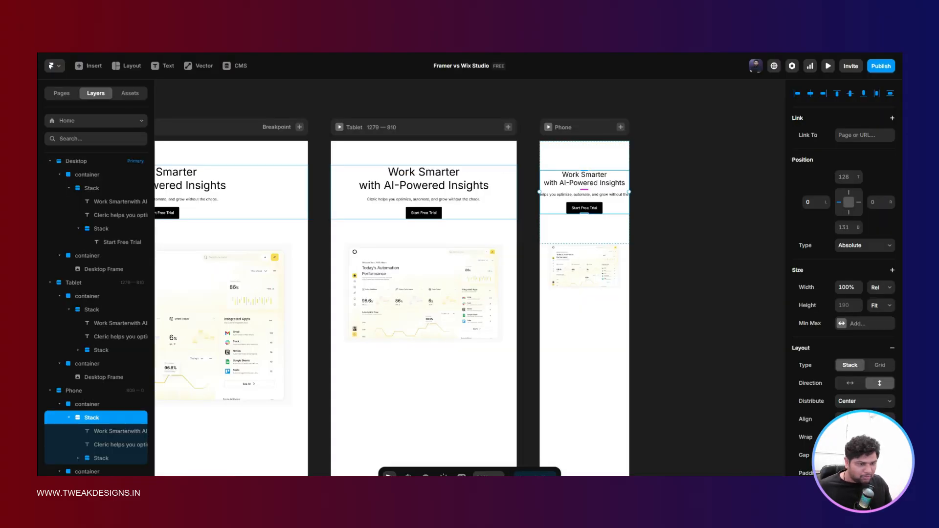
# - Switch to the Framer project and examine the desktop hero heading's text settings and its parent stack's layout settings
pyautogui.click(357, 95)
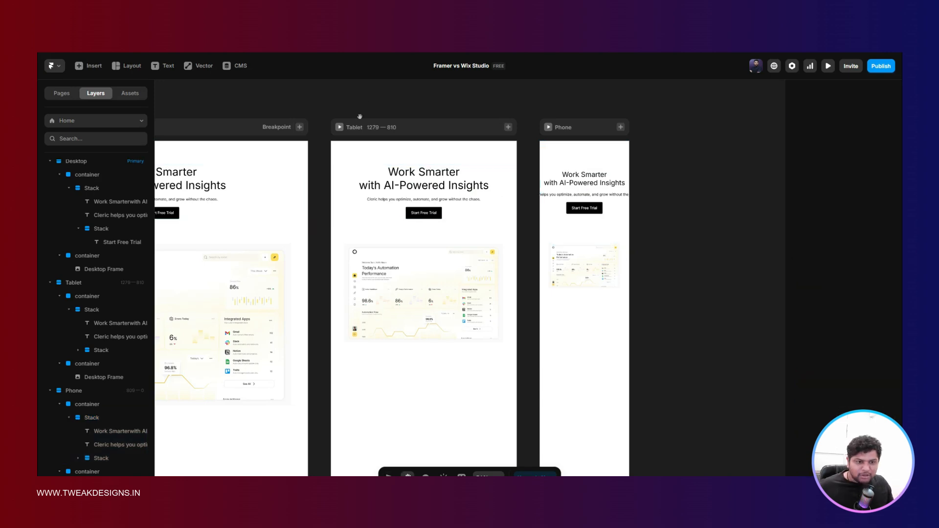
pyautogui.hscroll(-10, 359, 119)
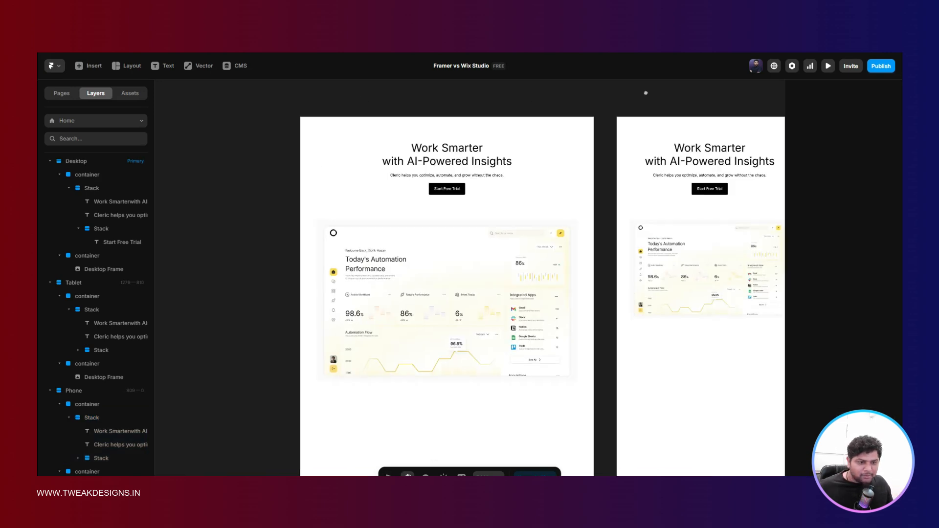
pyautogui.click(461, 162)
pyautogui.click(459, 155)
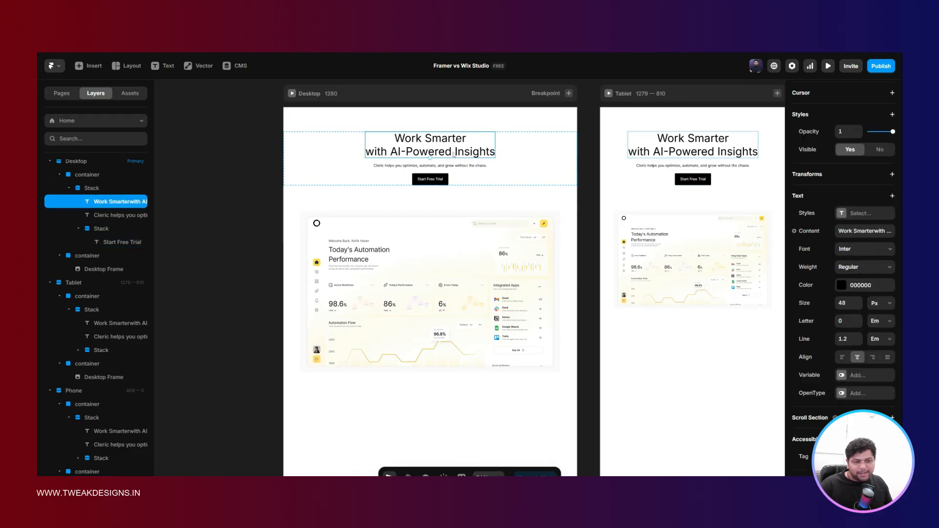
pyautogui.click(540, 165)
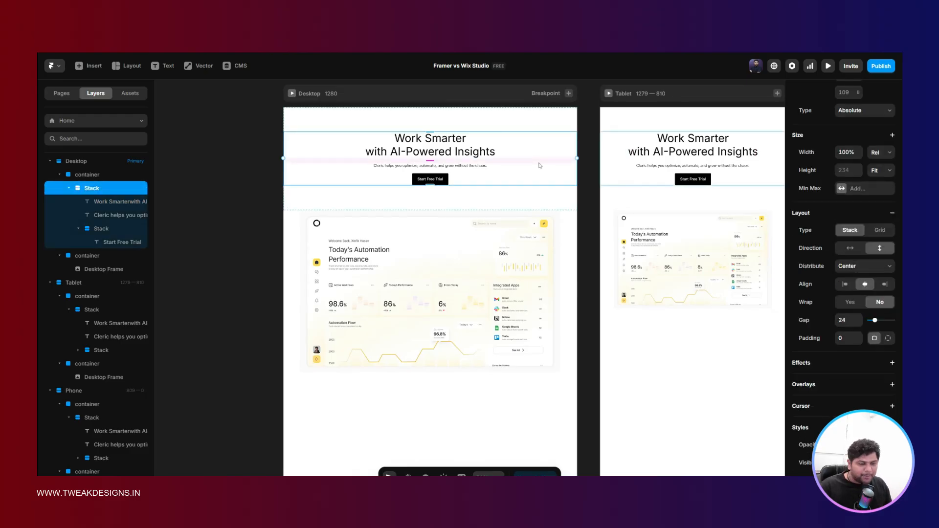
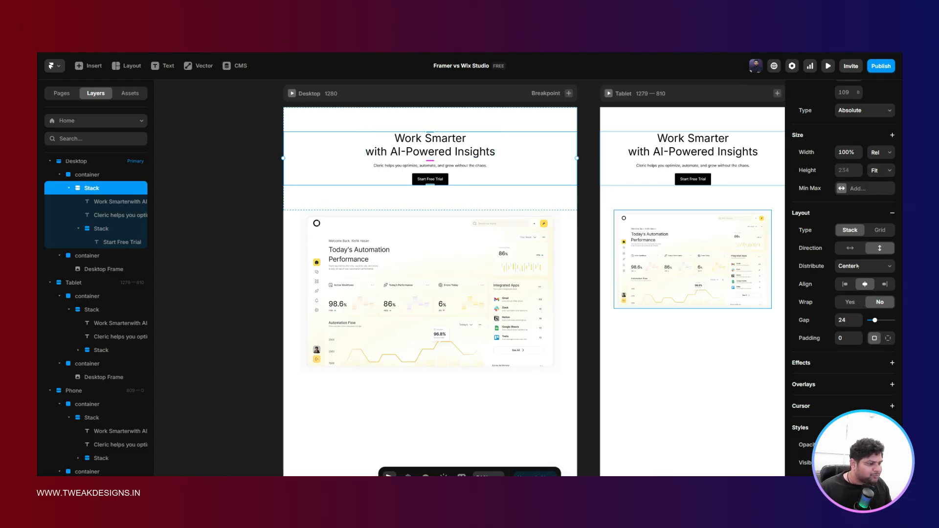
# - Add an Appear effect with the Slide In Bottom preset to the desktop hero text stack
pyautogui.scroll(-4, 879, 295)
pyautogui.click(812, 184)
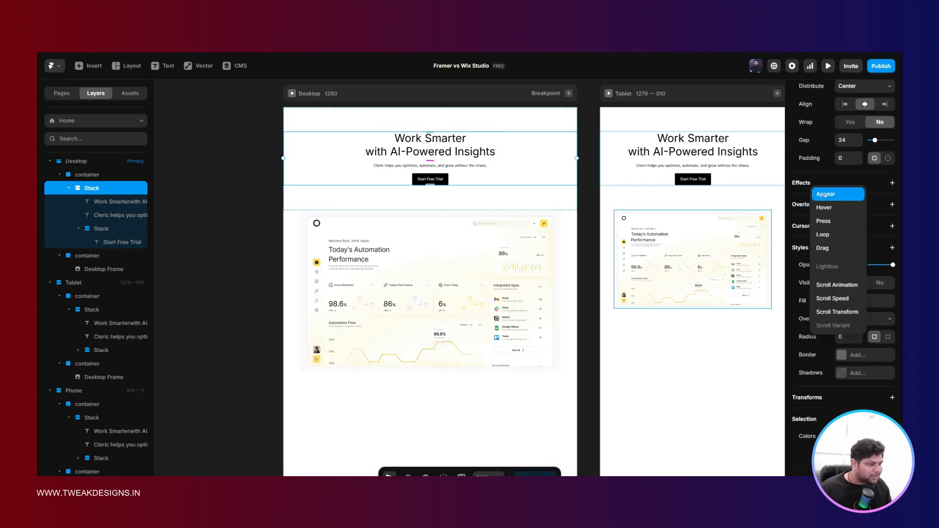
pyautogui.click(825, 195)
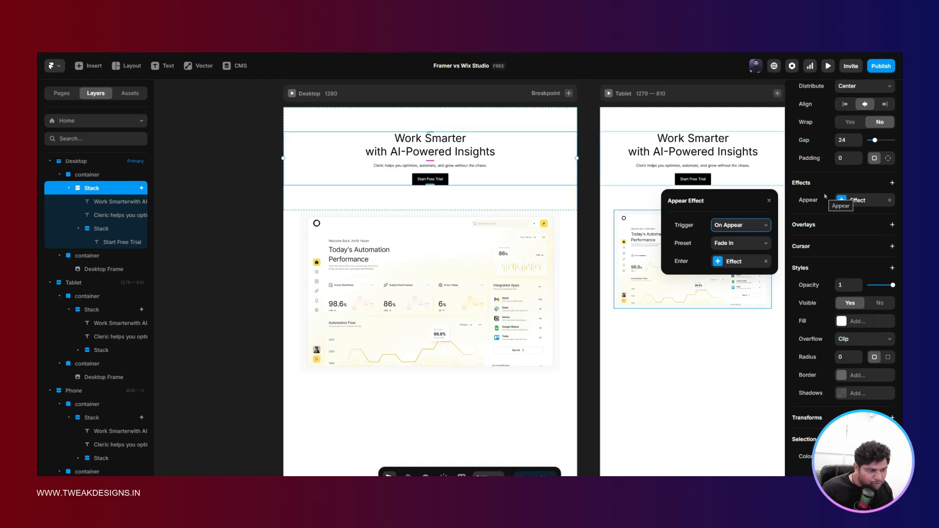
pyautogui.click(736, 248)
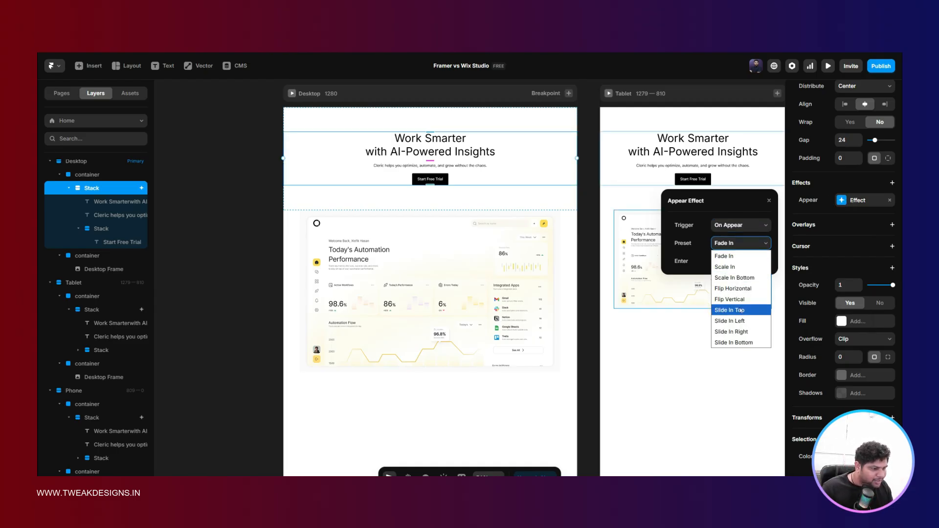
pyautogui.click(738, 342)
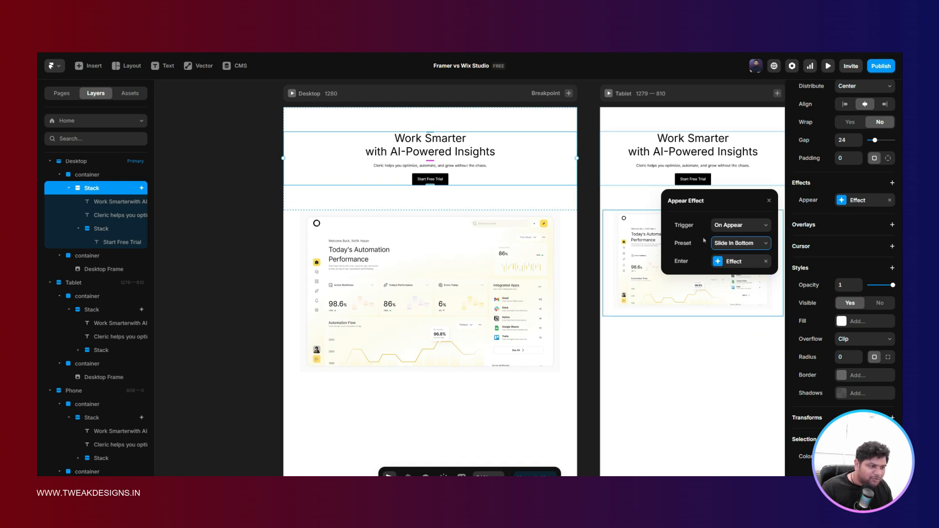
# - Preview the desktop page, replay the hero text's slide-in animation, and return to the canvas
pyautogui.click(828, 65)
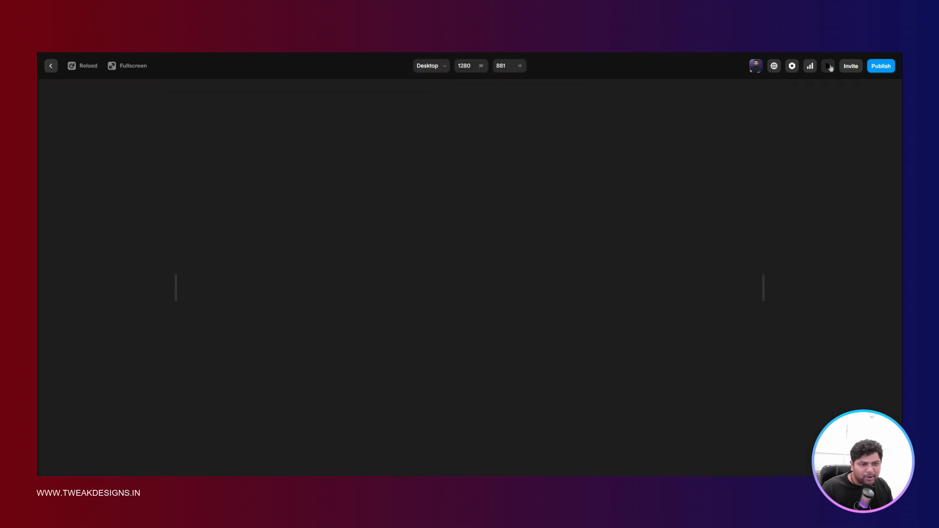
pyautogui.click(83, 69)
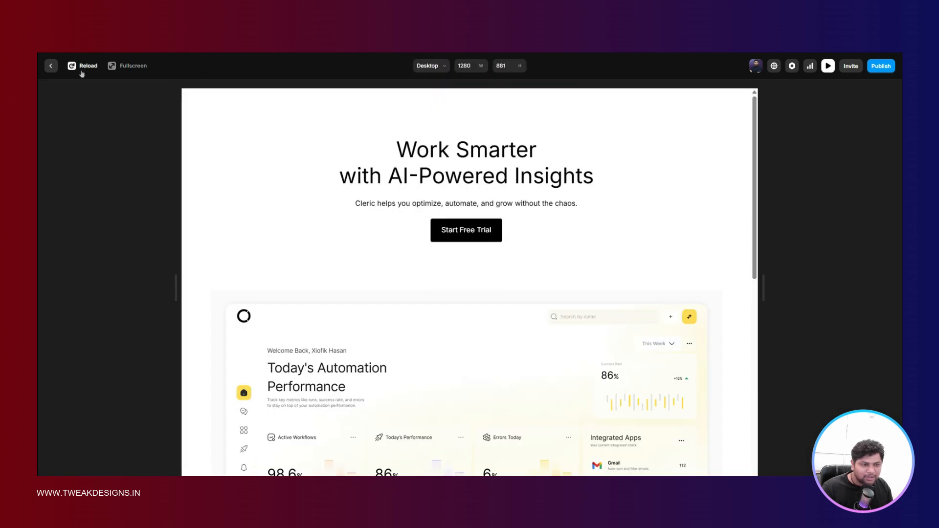
pyautogui.click(51, 65)
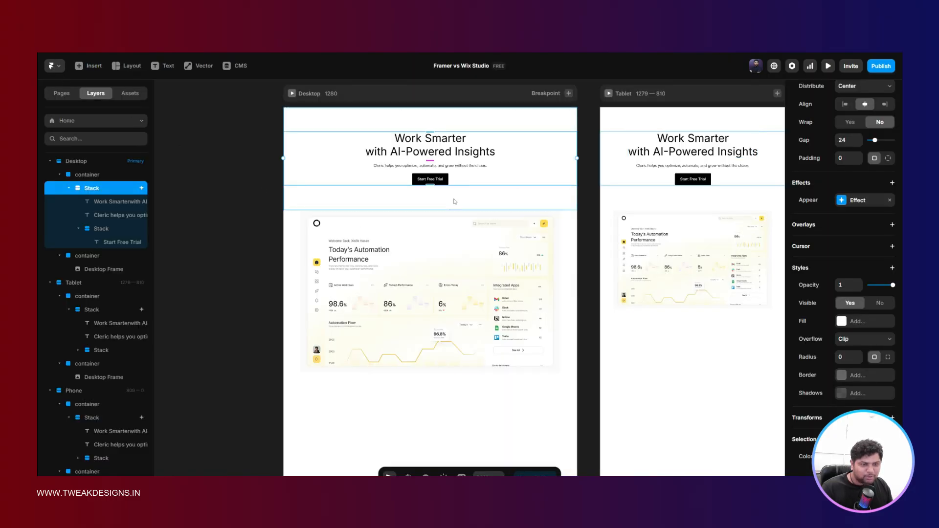
# - Change the Appear effect's enter transition from Spring to Ease with a time of 1.2 s
pyautogui.click(863, 201)
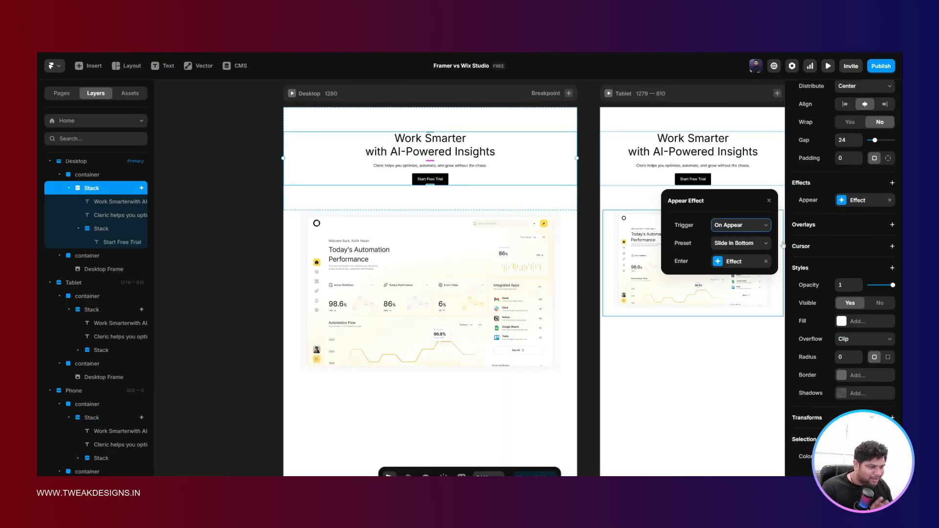
pyautogui.click(746, 265)
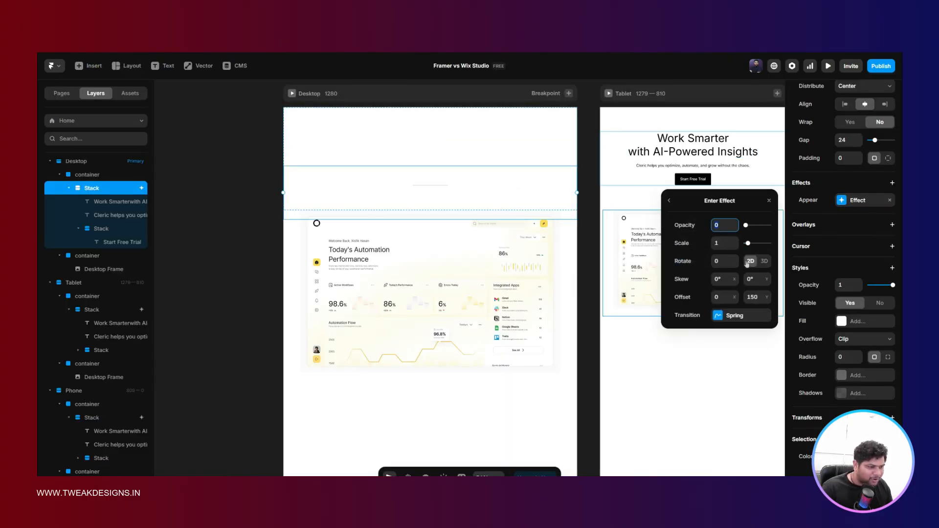
pyautogui.click(743, 319)
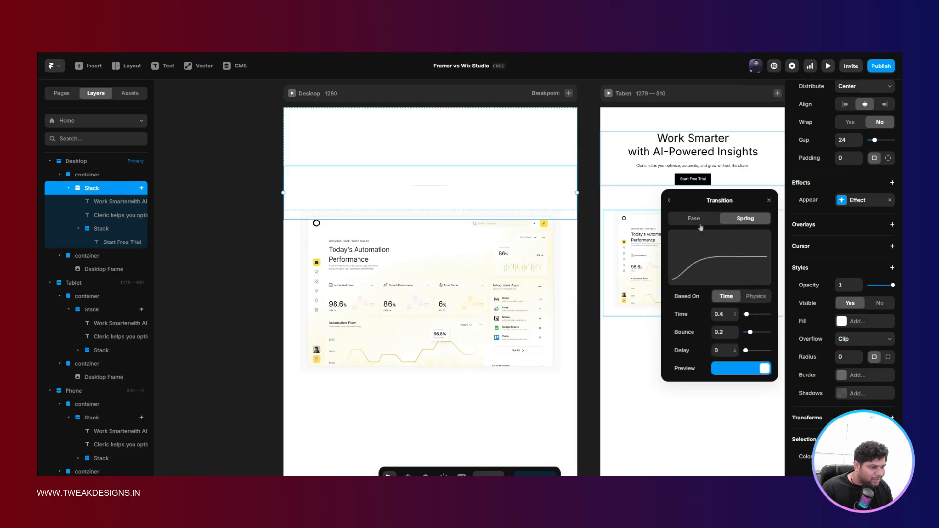
pyautogui.click(700, 228)
pyautogui.click(723, 338)
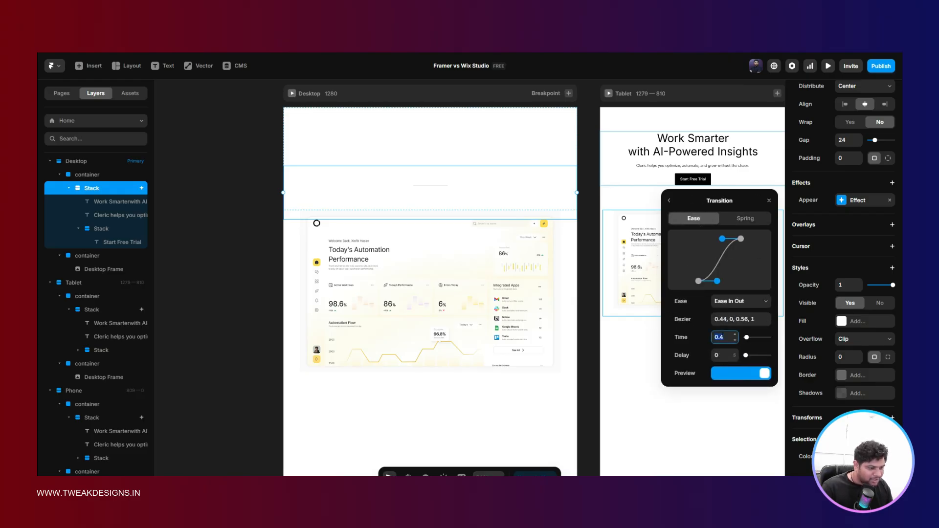
pyautogui.write('1.2')
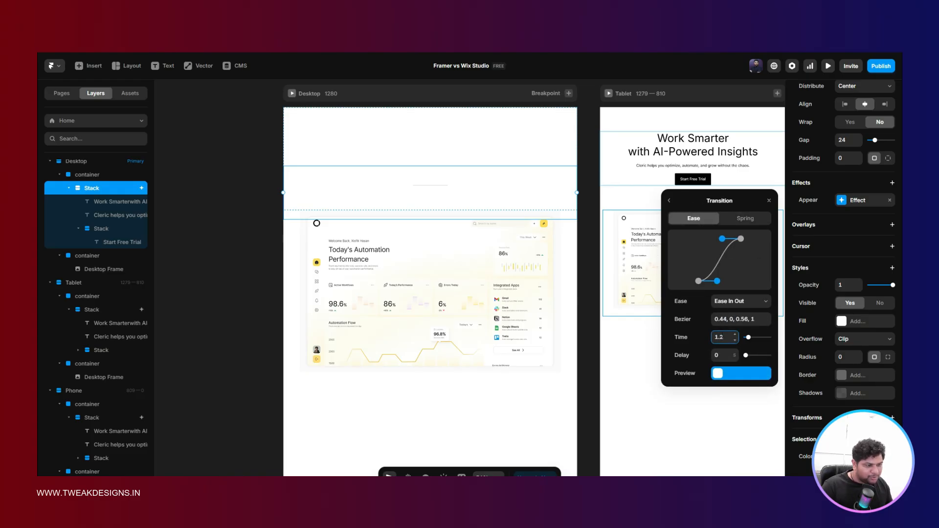
# - Preview the desktop page again and replay the hero animation with the eased transition twice
pyautogui.click(824, 69)
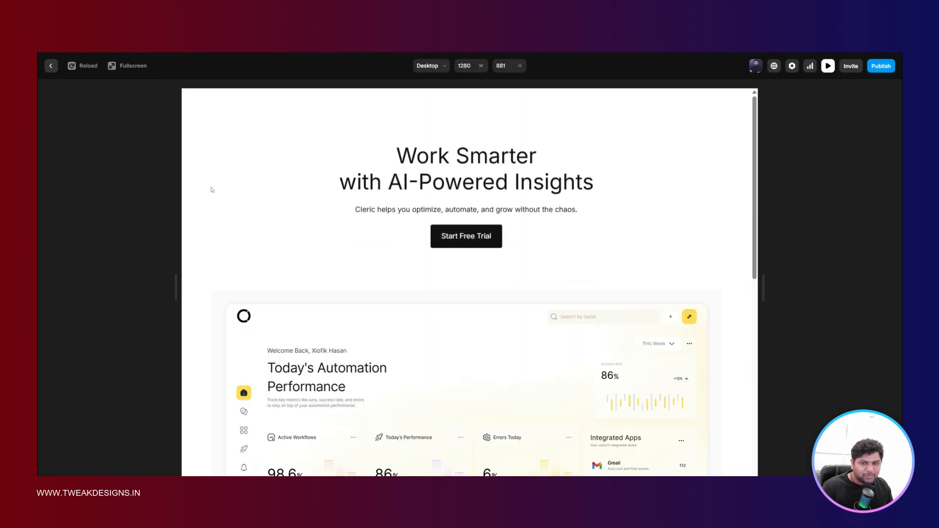
pyautogui.click(84, 69)
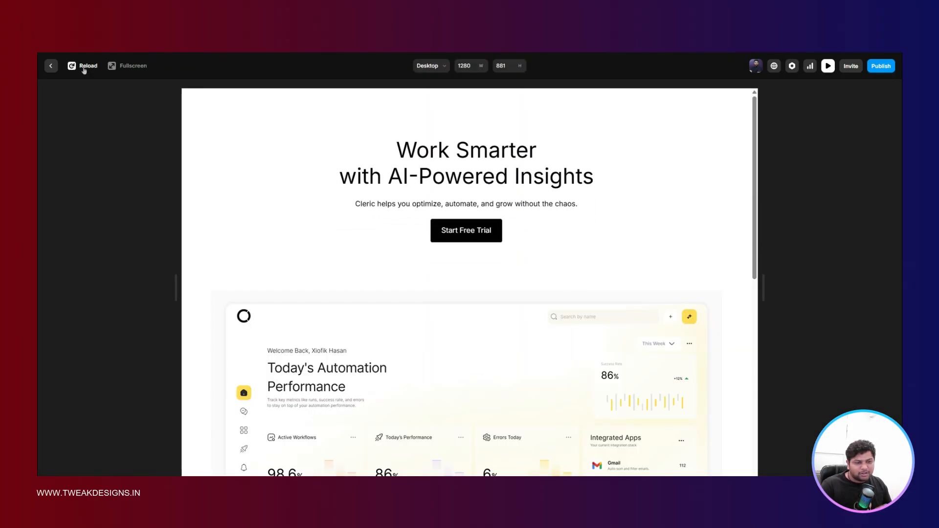
pyautogui.click(84, 70)
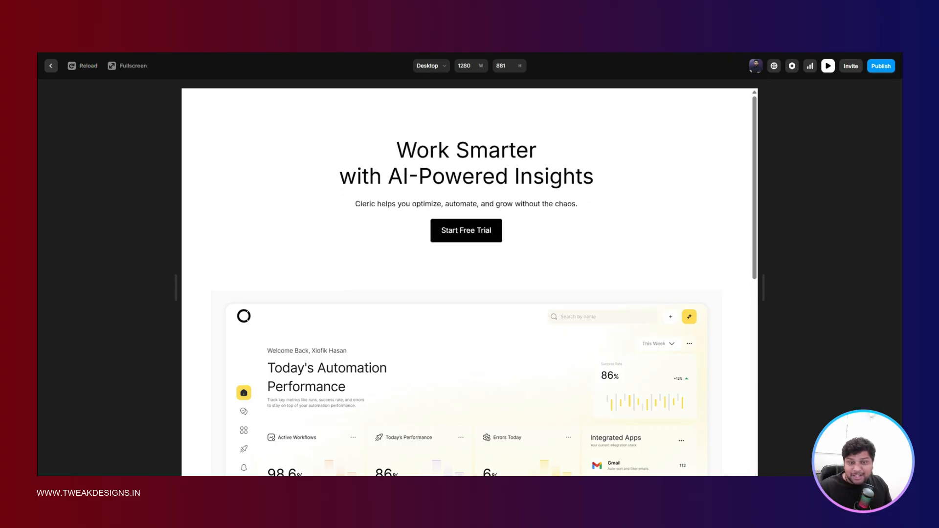
# - Switch to the Wix Studio project and add a Slide entrance animation to the hero text stack at the desktop breakpoint
pyautogui.click(298, 30)
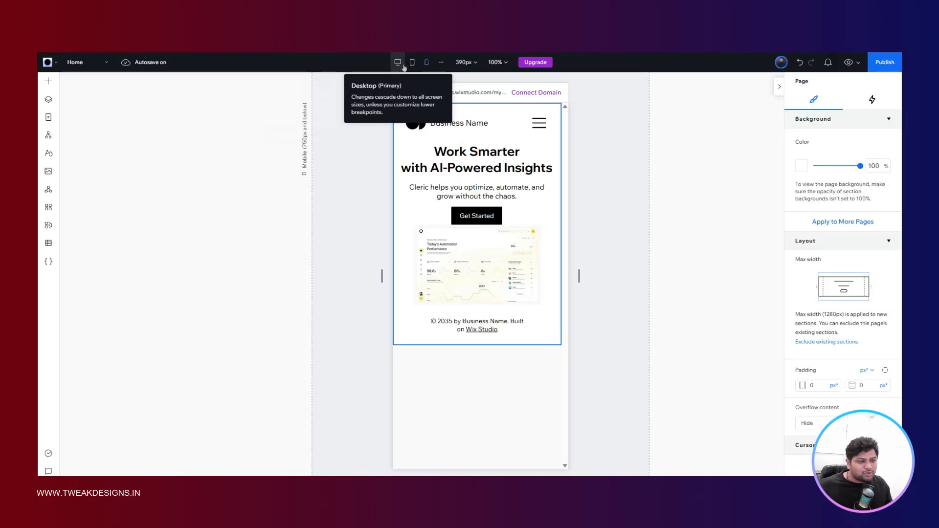
pyautogui.click(403, 66)
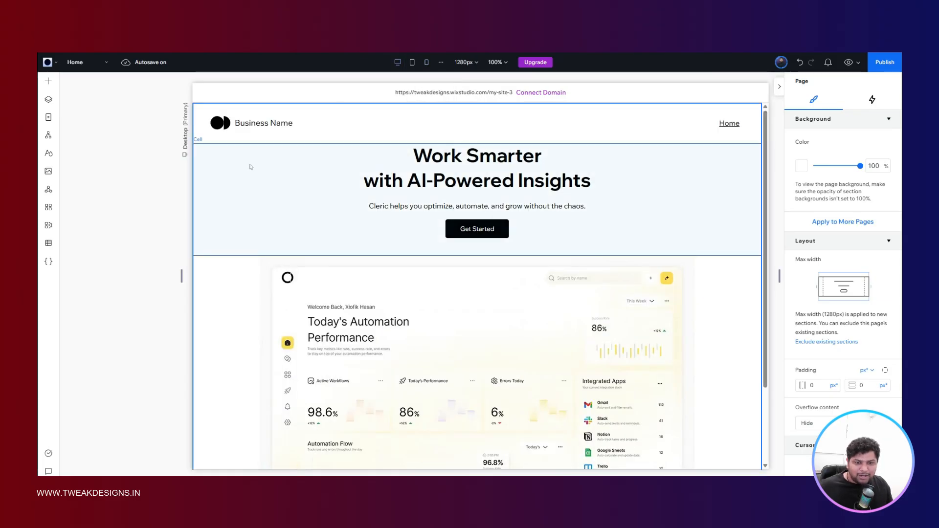
pyautogui.click(250, 167)
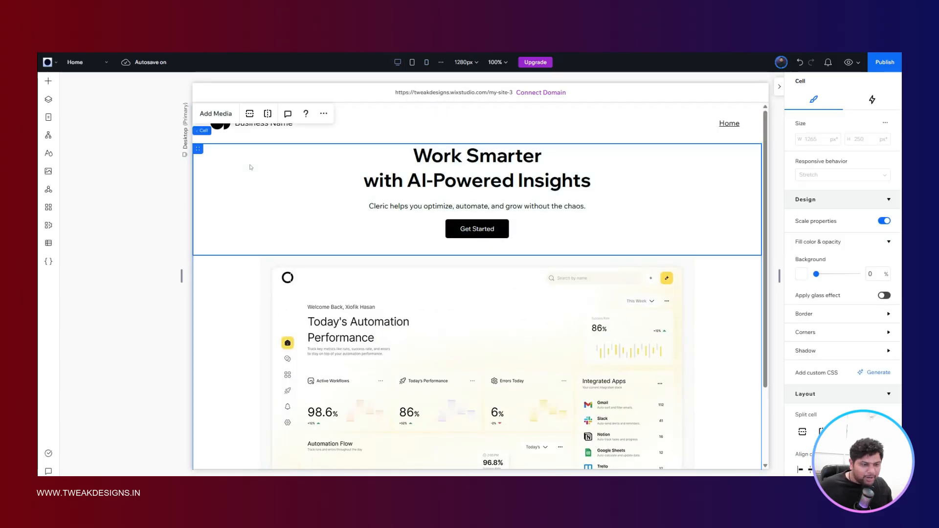
pyautogui.click(451, 199)
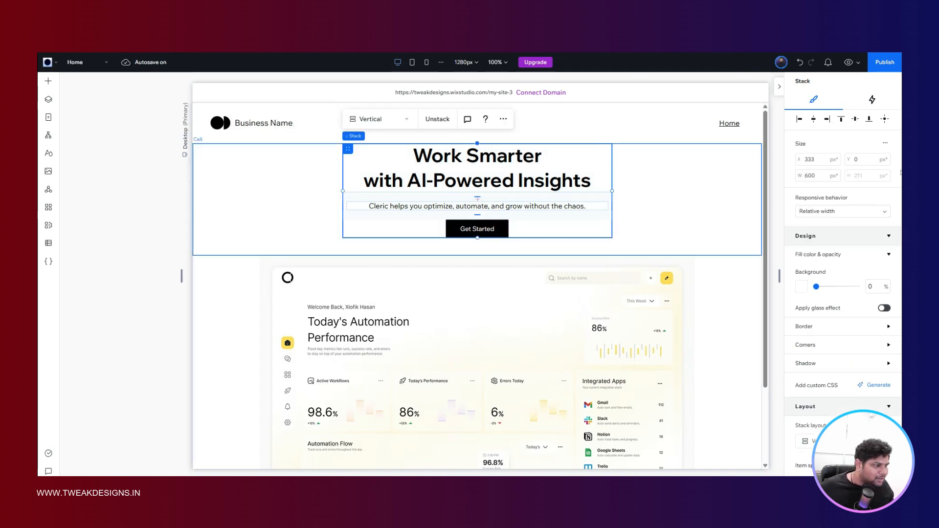
pyautogui.click(876, 104)
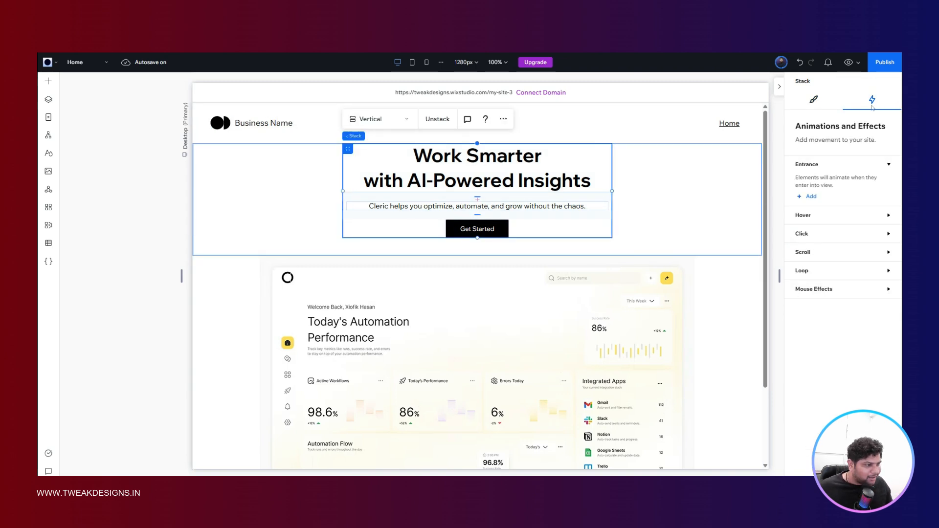
pyautogui.click(811, 196)
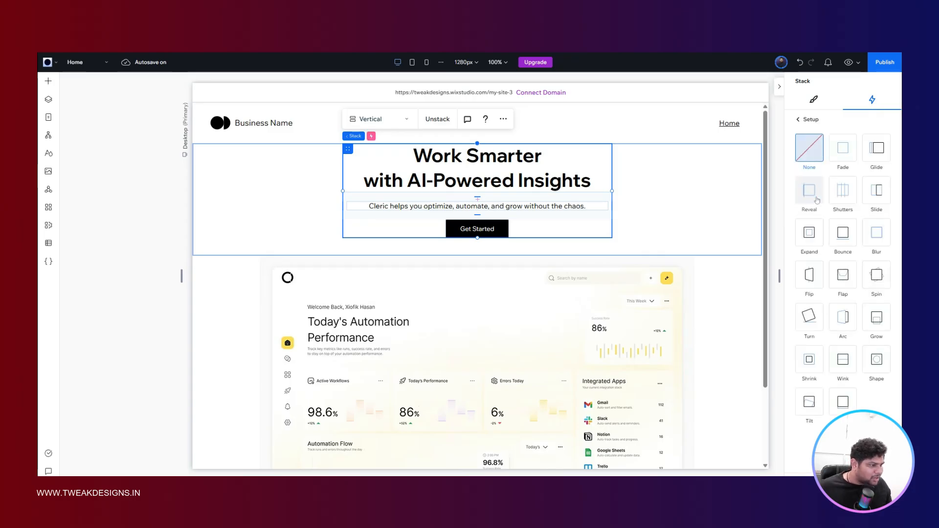
pyautogui.click(877, 199)
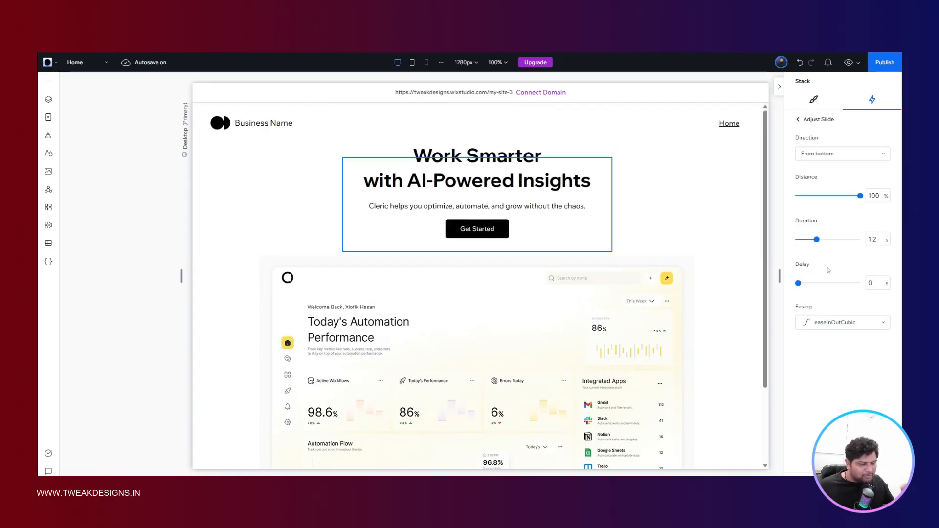
# - Set the Slide animation's duration to 0.8 s and preview the desktop site before returning to editing
pyautogui.click(882, 240)
pyautogui.write('0.8')
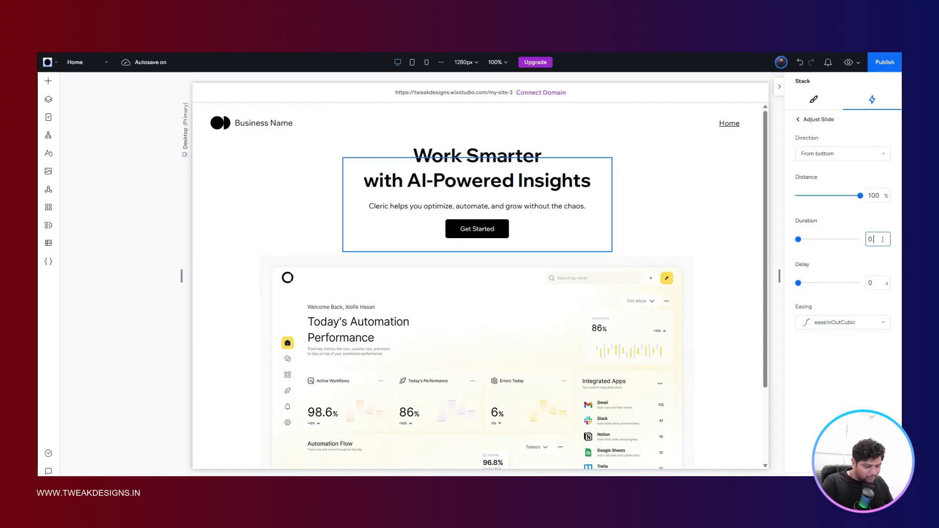
pyautogui.click(848, 68)
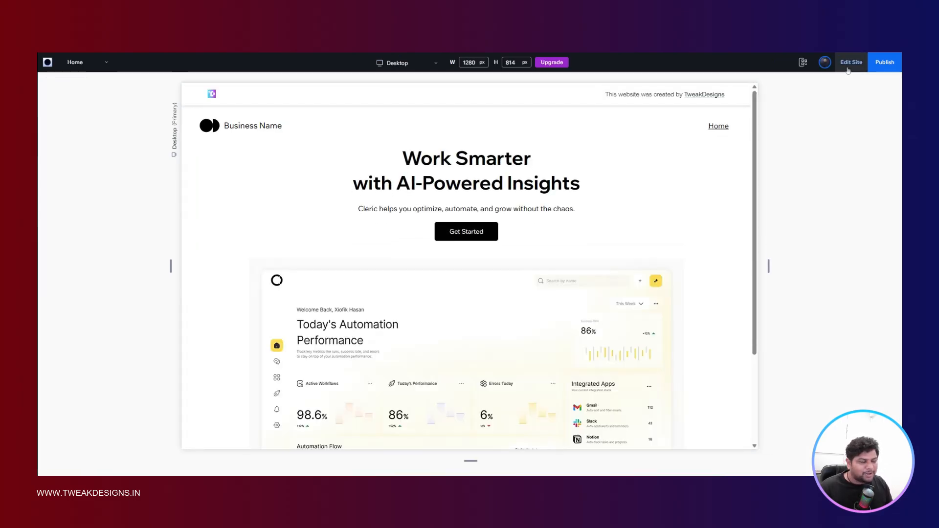
pyautogui.click(848, 68)
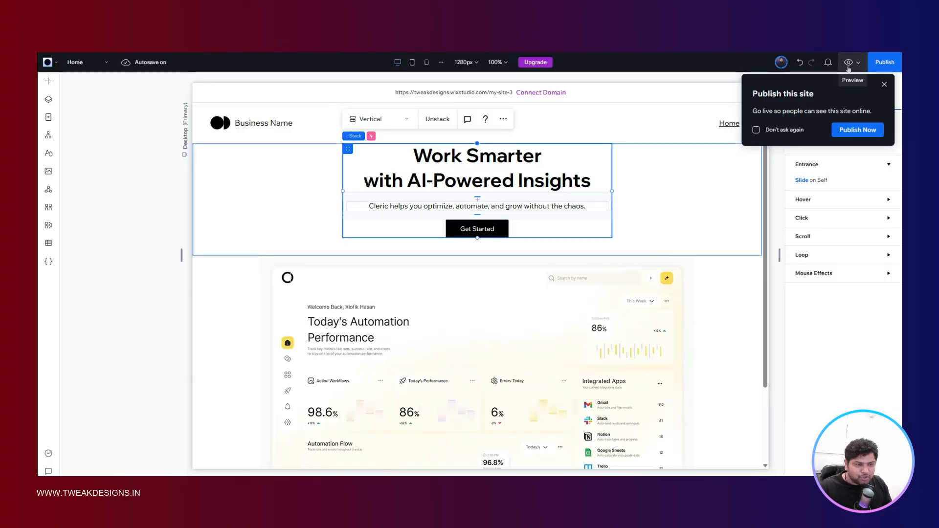
# - Switch to the Framer project, leave the preview, and set the hero stack's Appear effect trigger to Layer in View
pyautogui.click(848, 63)
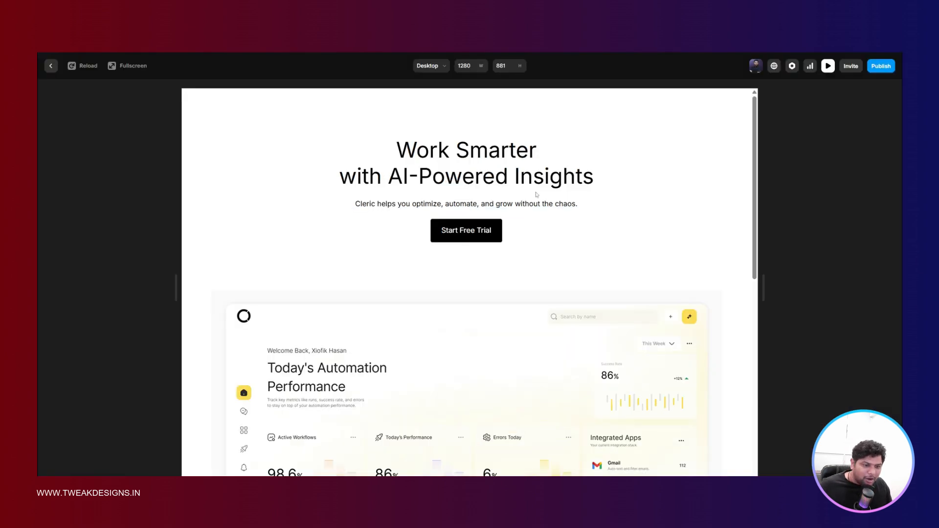
pyautogui.press('Escape')
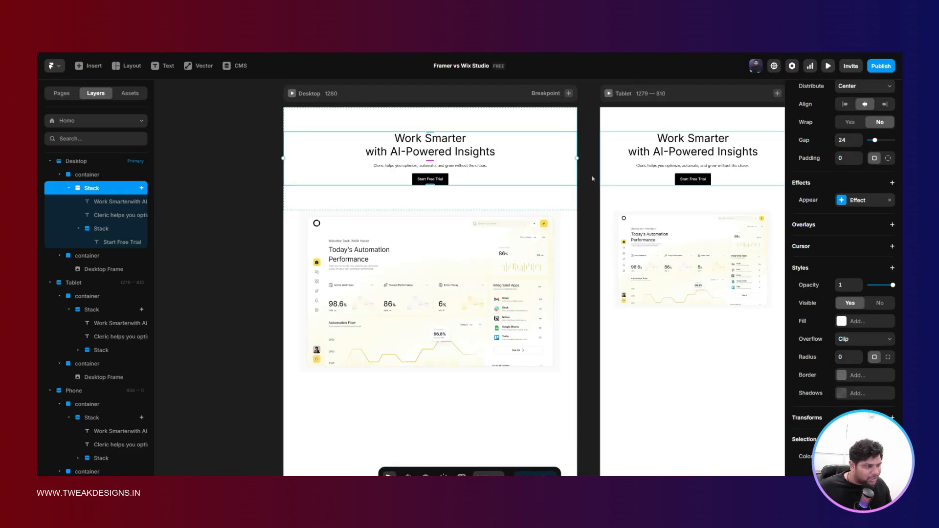
pyautogui.click(857, 200)
pyautogui.click(731, 225)
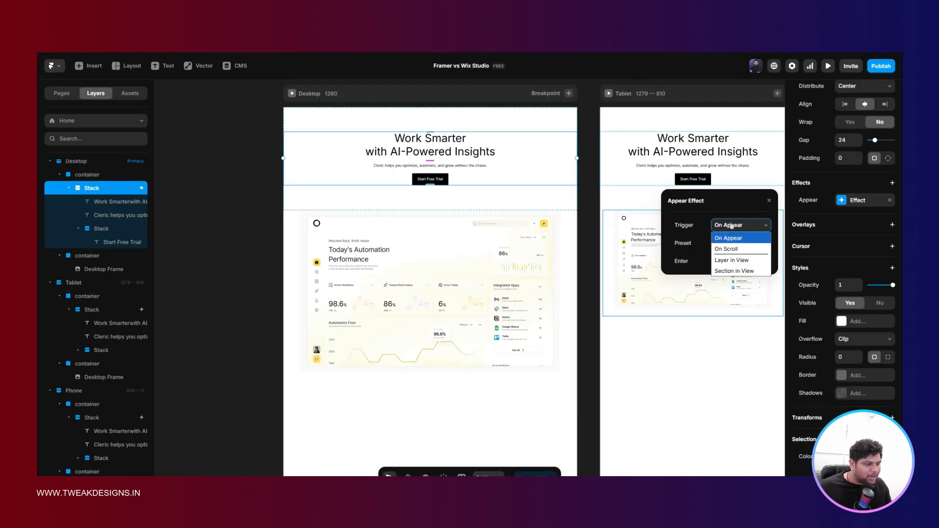
pyautogui.click(732, 260)
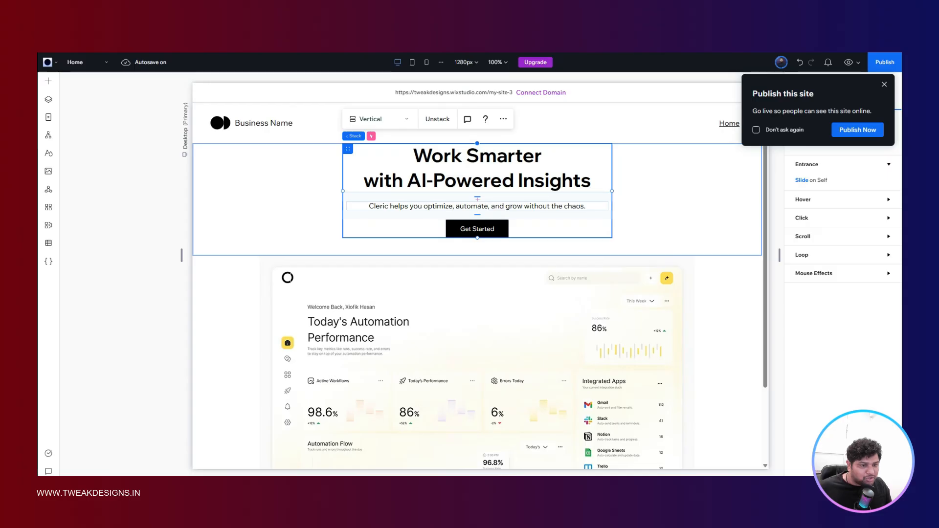
# - Switch to the Wix Studio project, set the hero stack's entrance animation to None, and reapply the Slide animation
pyautogui.click(885, 84)
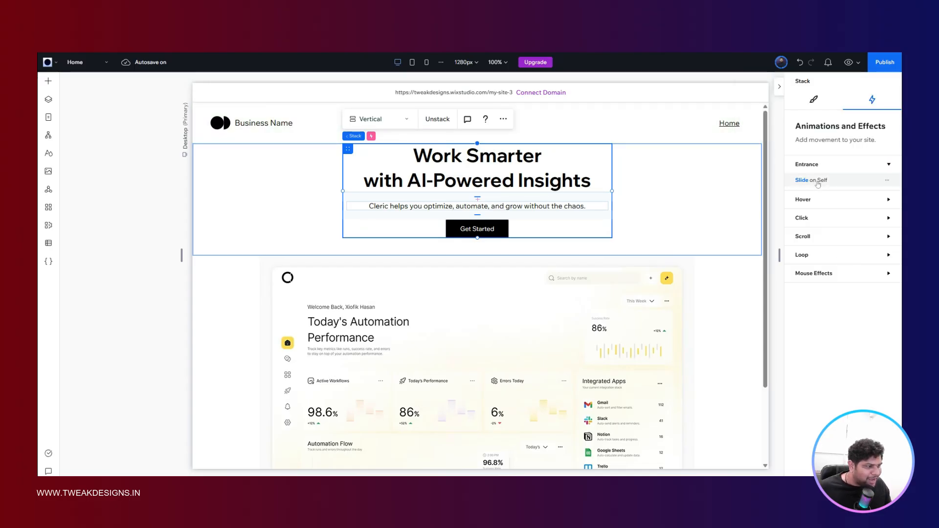
pyautogui.click(817, 182)
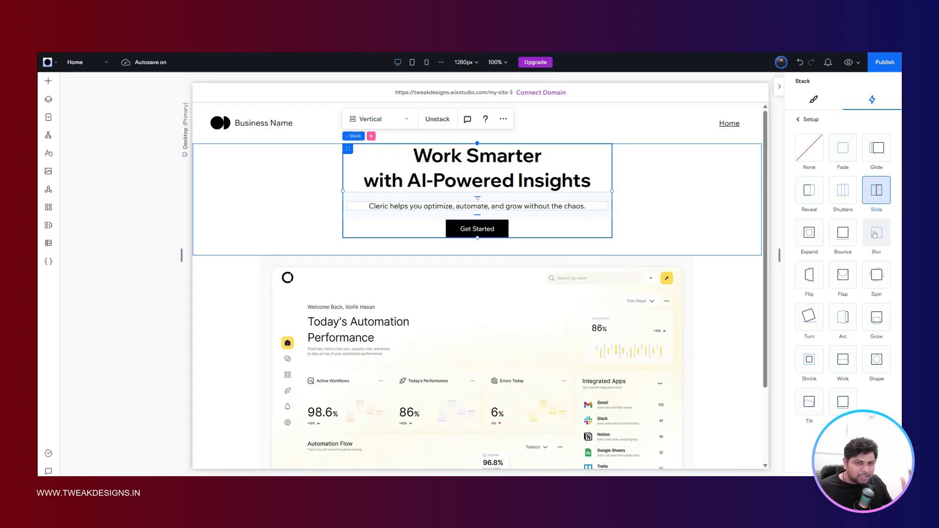
pyautogui.click(810, 149)
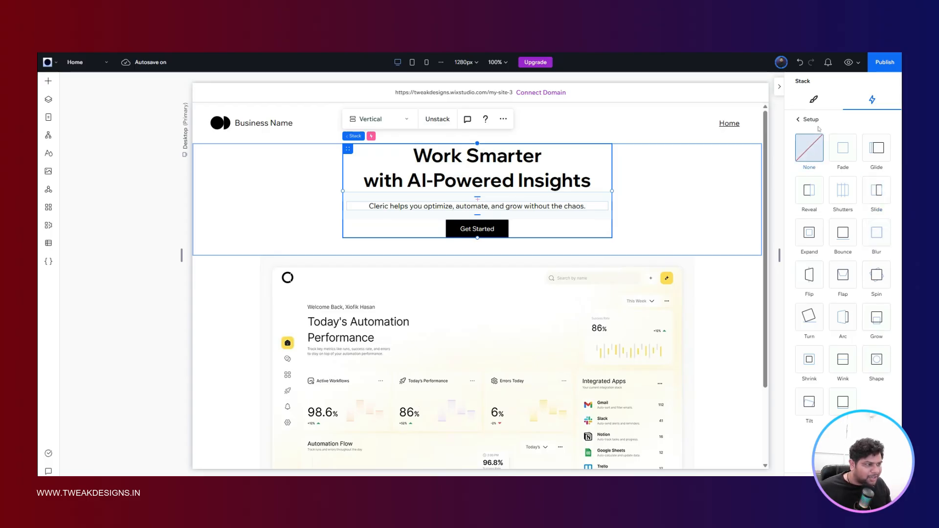
pyautogui.click(876, 191)
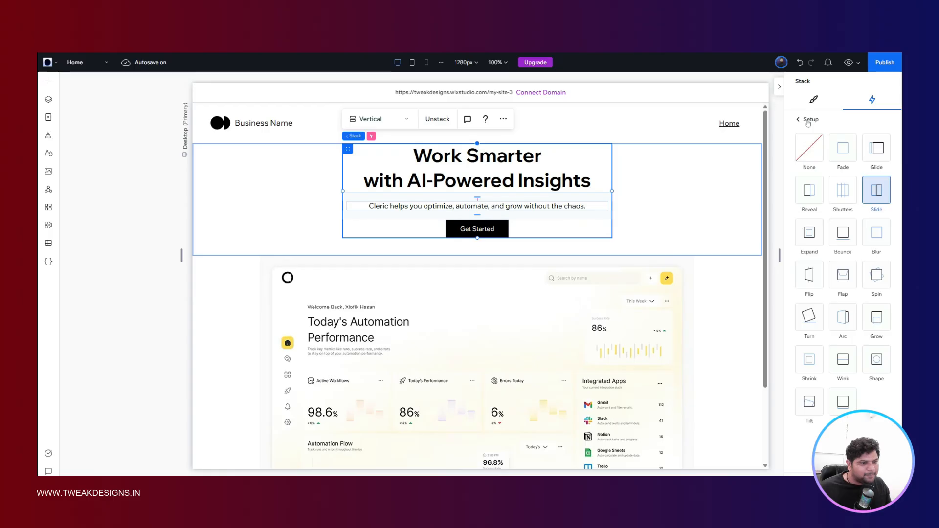
pyautogui.click(808, 120)
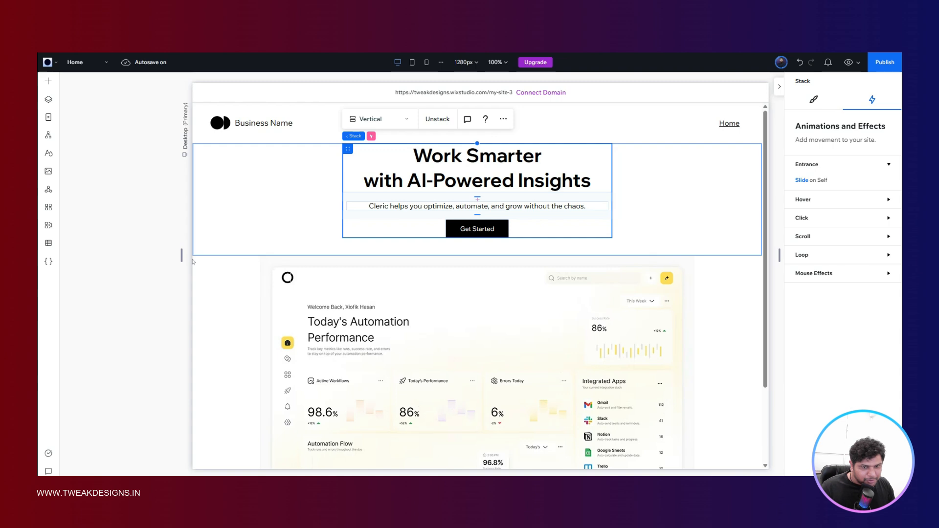
# - Open the Home page's SEO basics settings and inspect its title tag and meta description fields
pyautogui.click(48, 118)
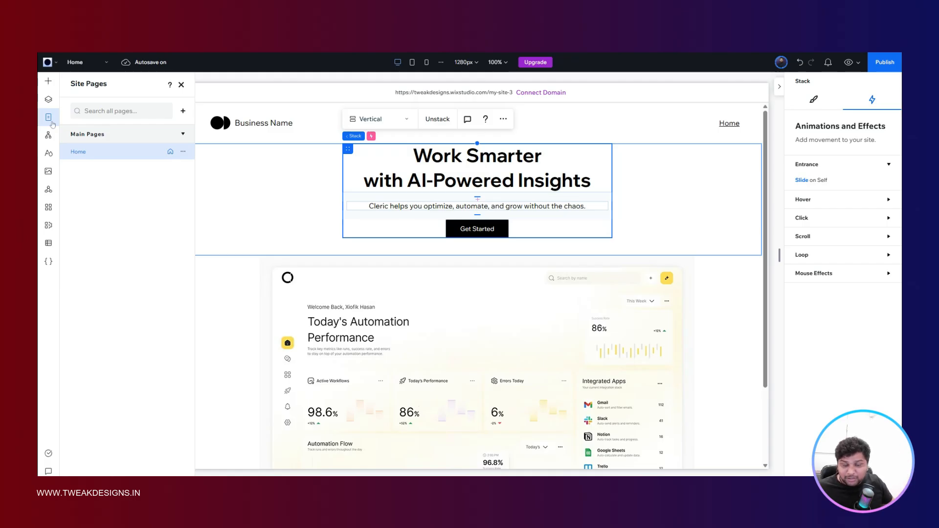
pyautogui.click(184, 151)
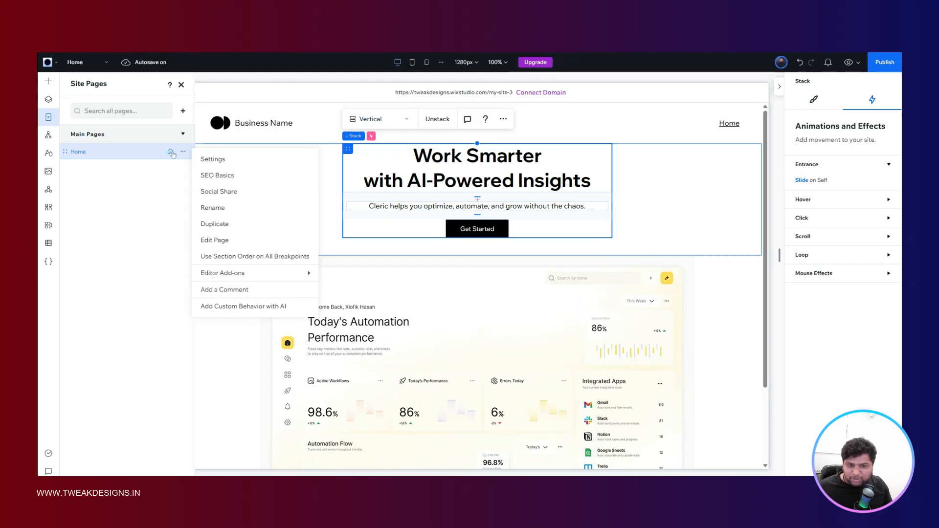
pyautogui.click(217, 176)
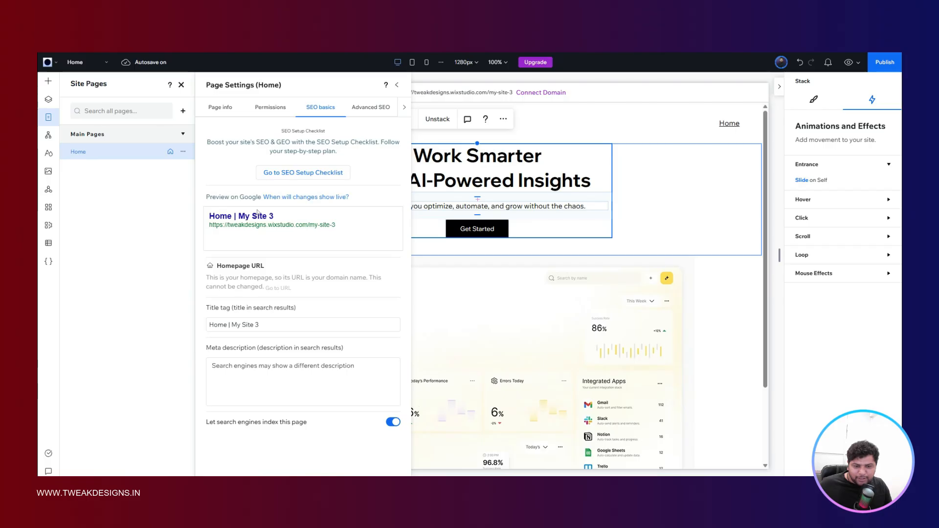
pyautogui.tripleClick(261, 327)
pyautogui.click(249, 379)
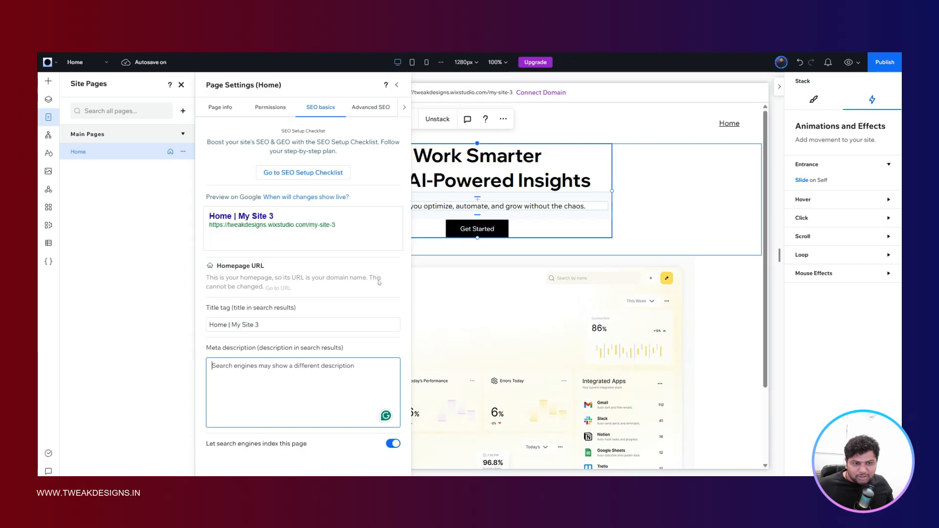
# - Review the Home page's Advanced SEO and Social share settings, including og:description, and close the page settings
pyautogui.click(360, 108)
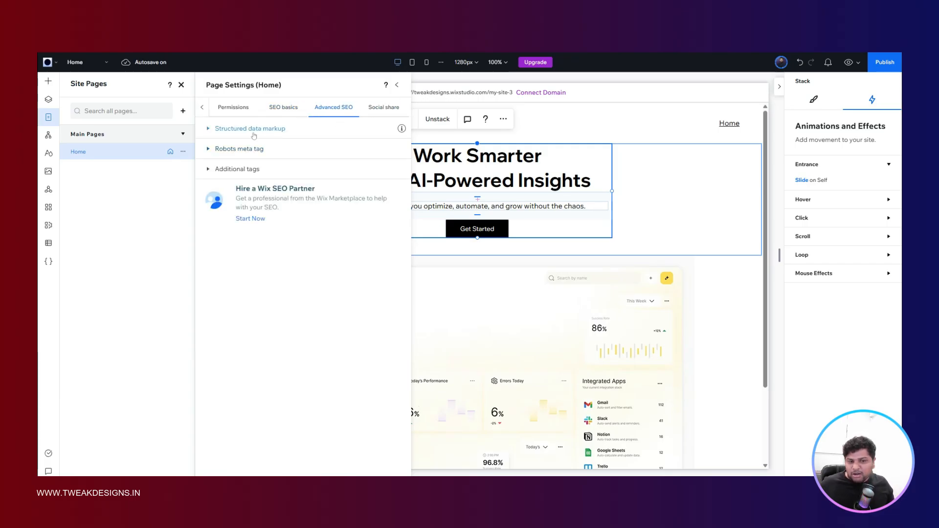
pyautogui.click(377, 109)
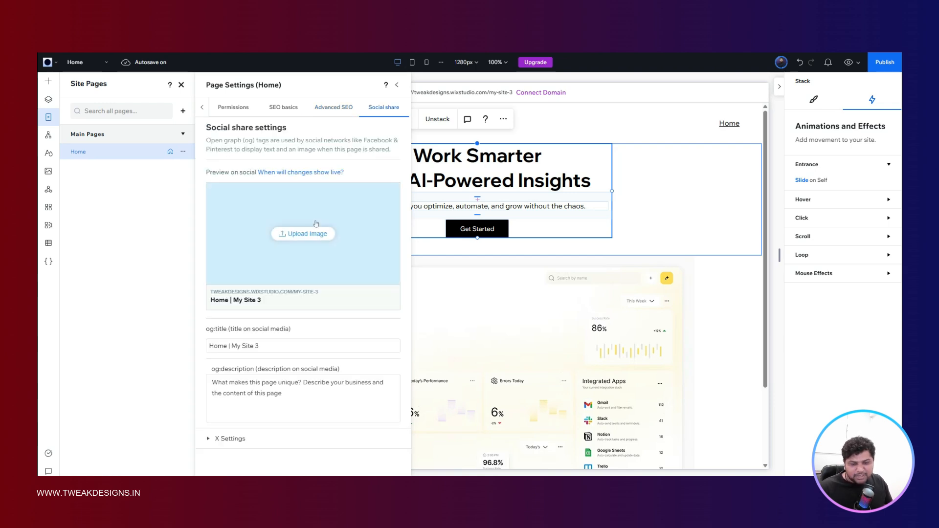
pyautogui.click(264, 398)
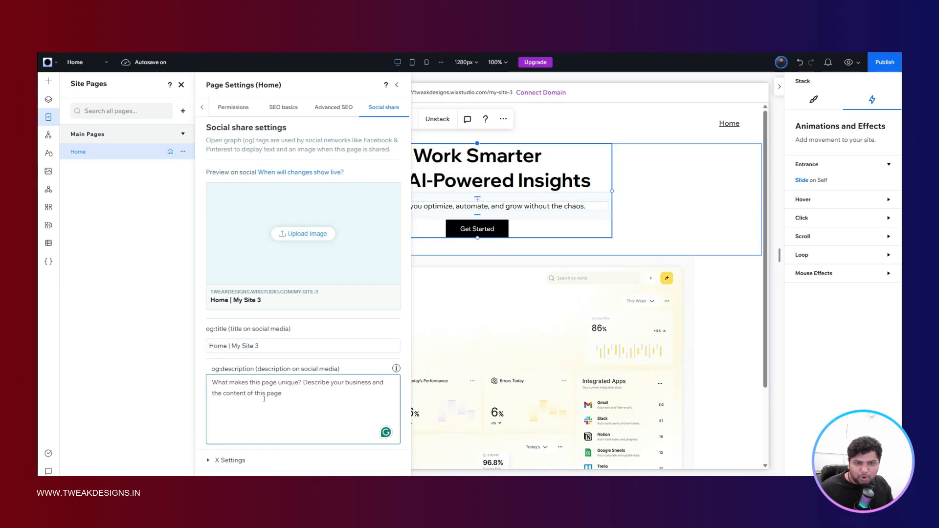
pyautogui.click(338, 106)
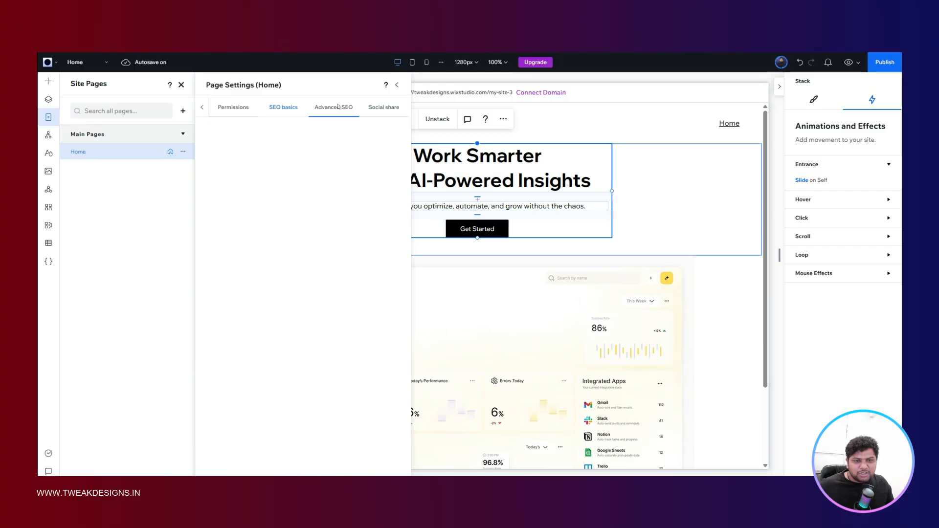
pyautogui.click(396, 85)
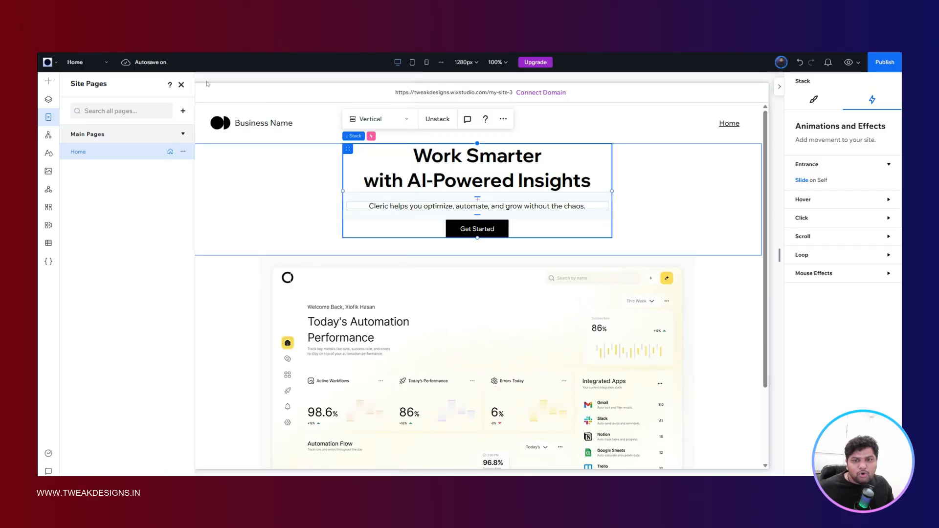
# - Look through the site-level options for SEO, settings and social sharing, and dismiss them
pyautogui.click(53, 65)
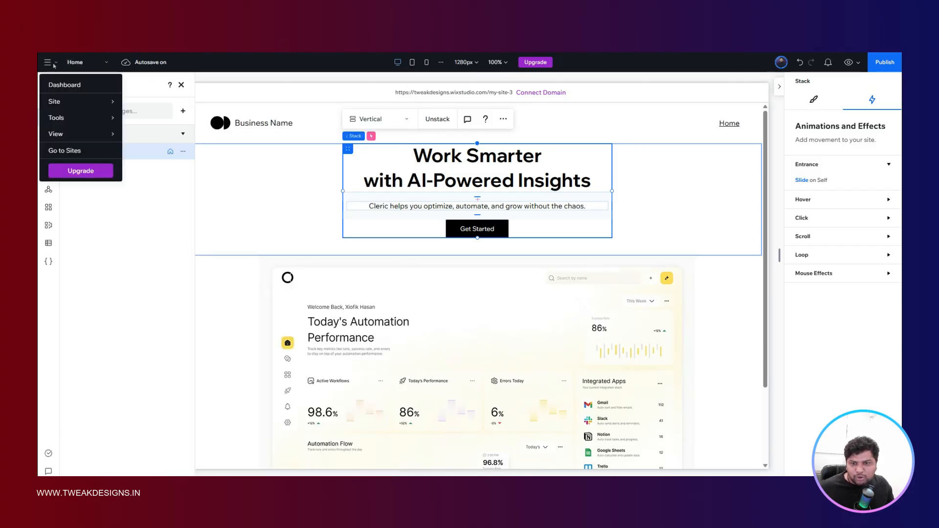
pyautogui.moveTo(79, 104)
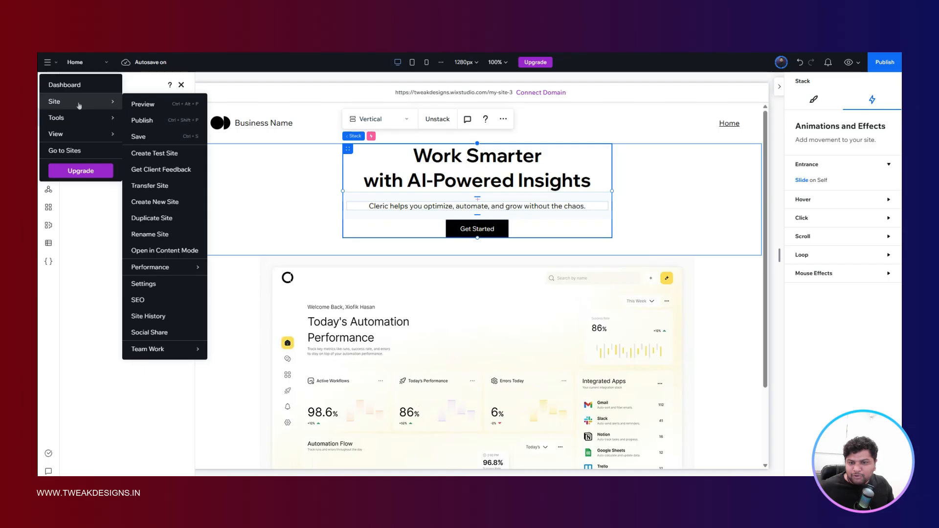
pyautogui.moveTo(114, 120)
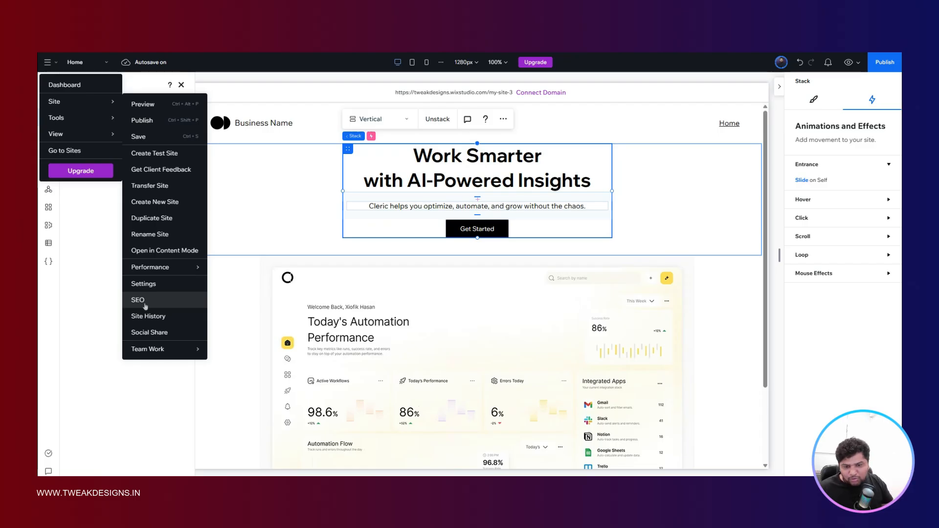
pyautogui.click(90, 261)
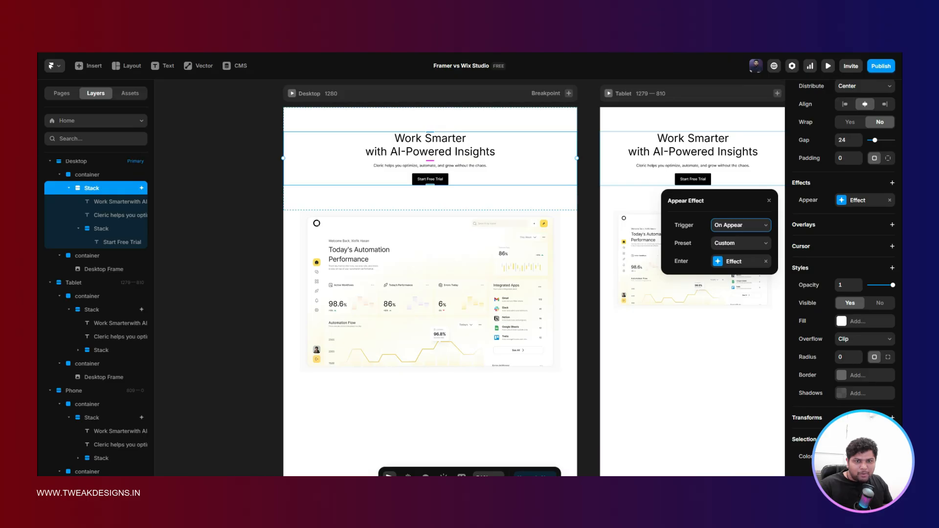
# - Switch to the Framer project, review the General site settings from site description to favicon and social preview, and return to the canvas
pyautogui.click(217, 168)
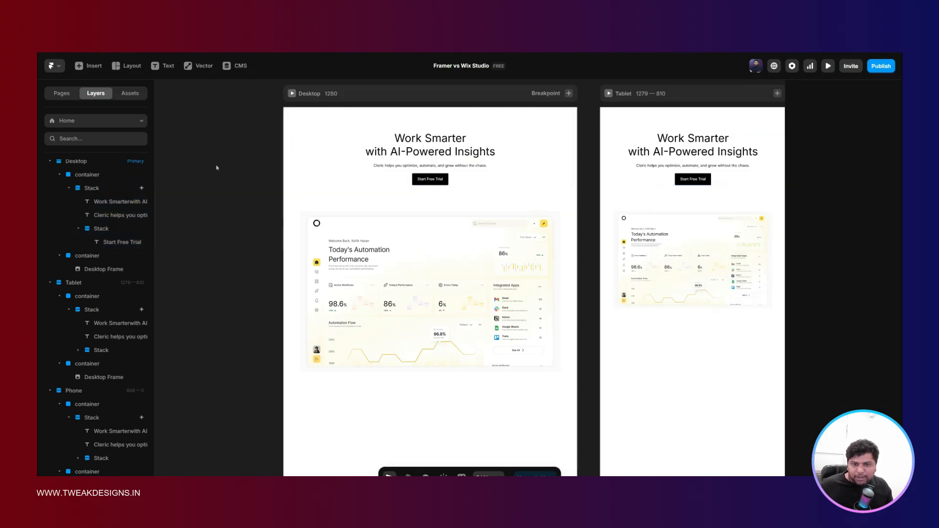
pyautogui.click(792, 68)
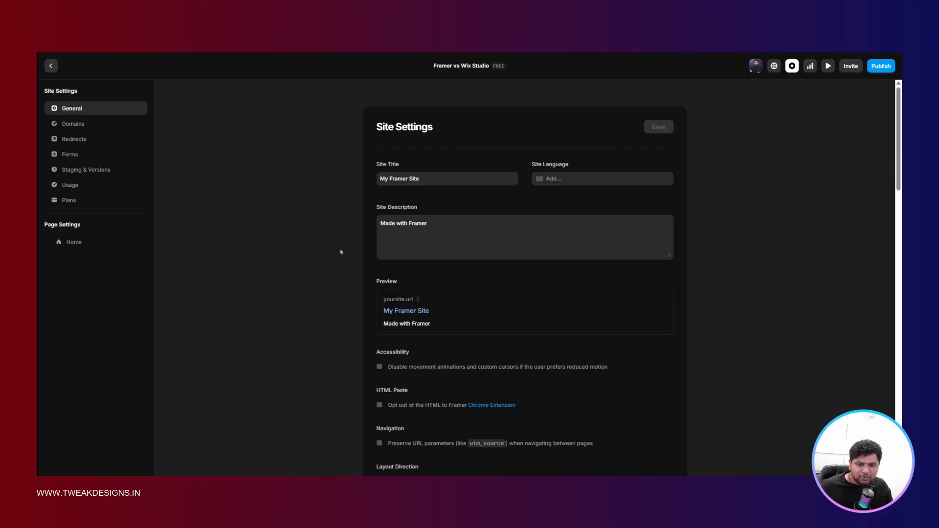
pyautogui.scroll(-3, 444, 284)
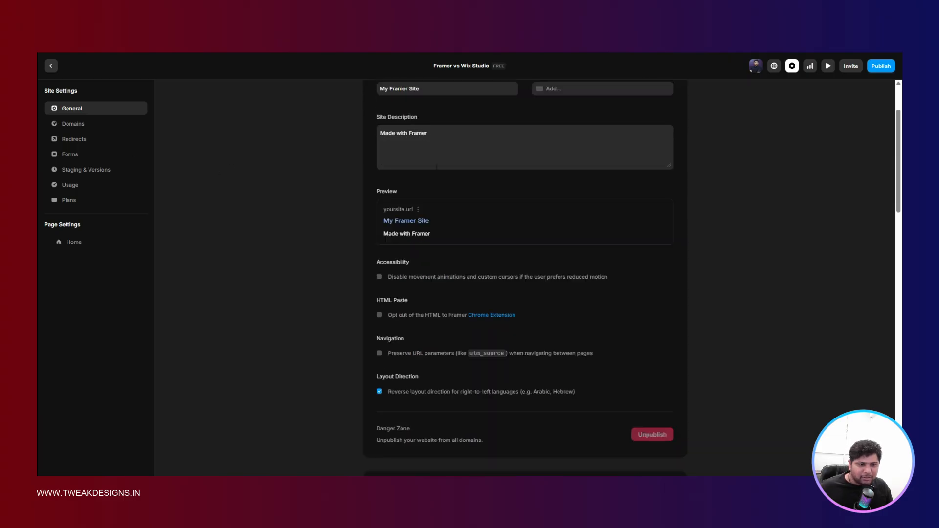
pyautogui.scroll(3, 444, 284)
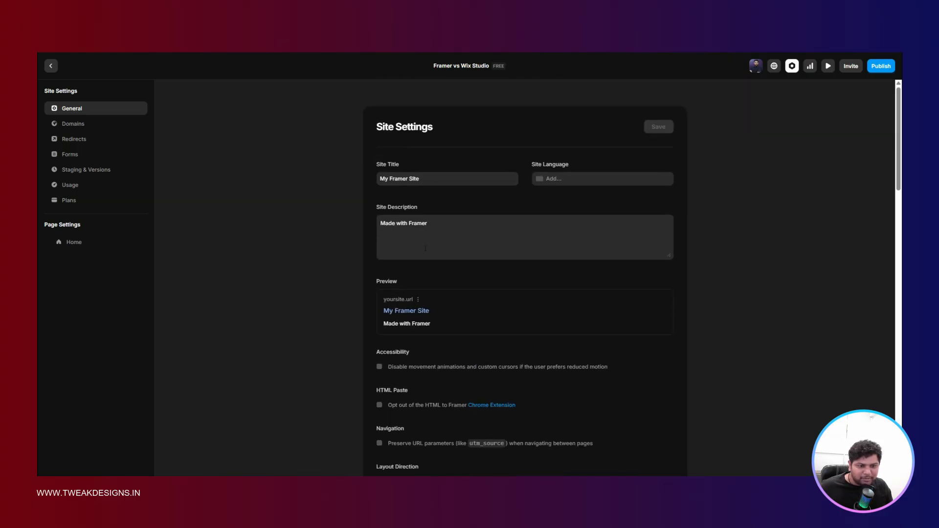
pyautogui.moveTo(430, 224); pyautogui.dragTo(291, 281)
pyautogui.scroll(-5, 290, 281)
pyautogui.scroll(-7, 290, 282)
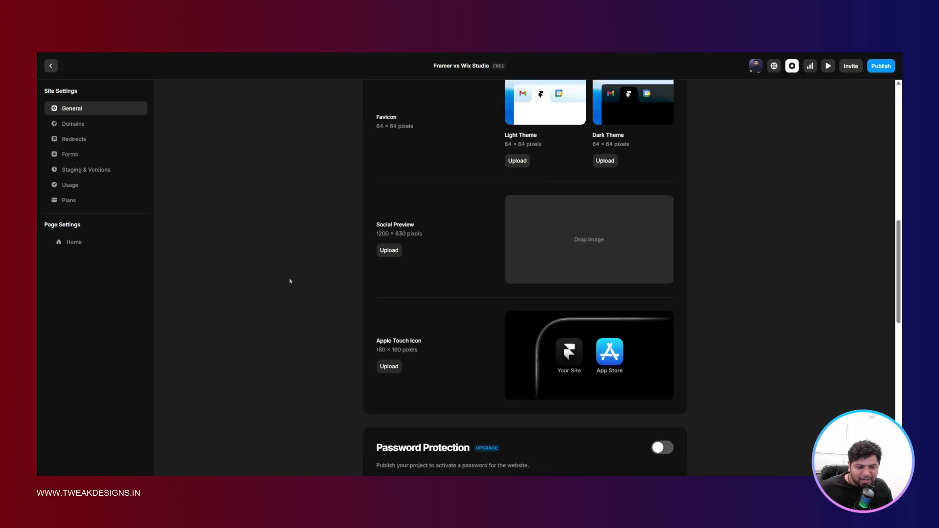
pyautogui.scroll(12, 290, 282)
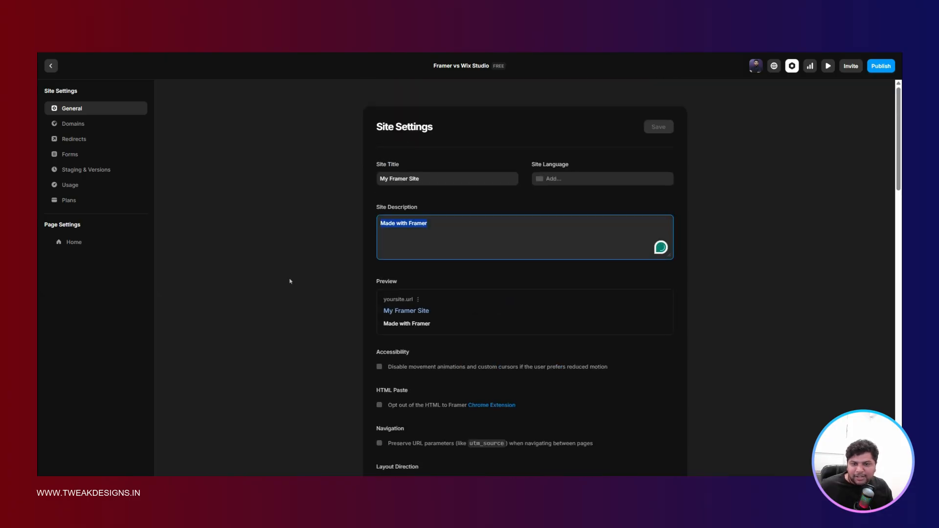
pyautogui.click(793, 66)
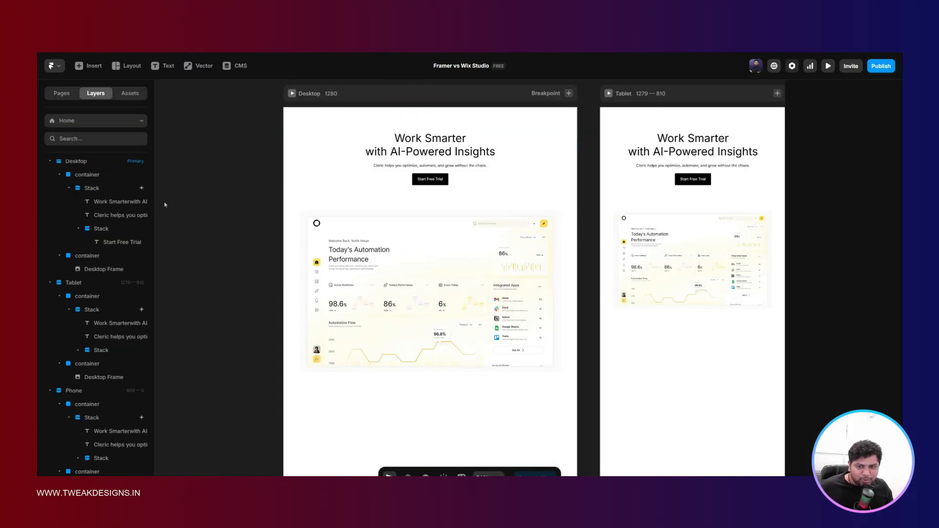
# - Review the Home page's settings, from title and description down to its custom code, and return to the canvas
pyautogui.click(62, 96)
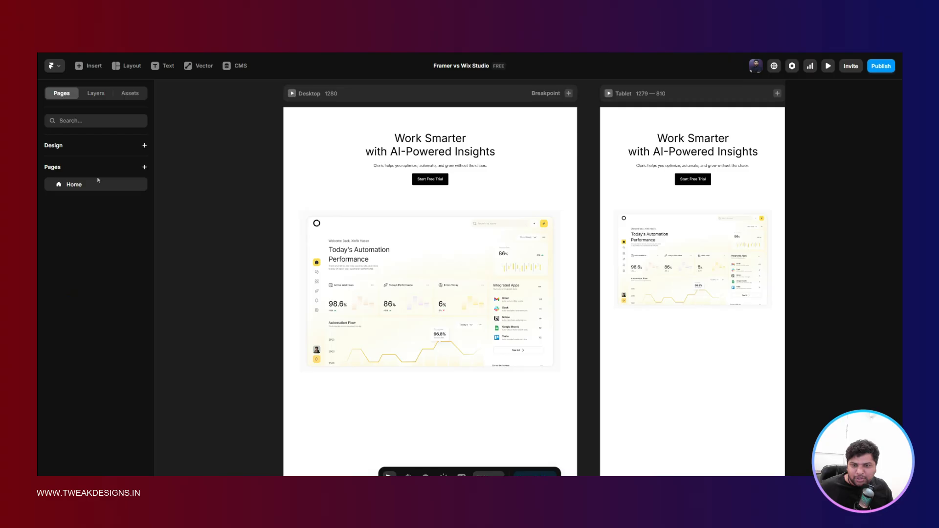
pyautogui.click(138, 185)
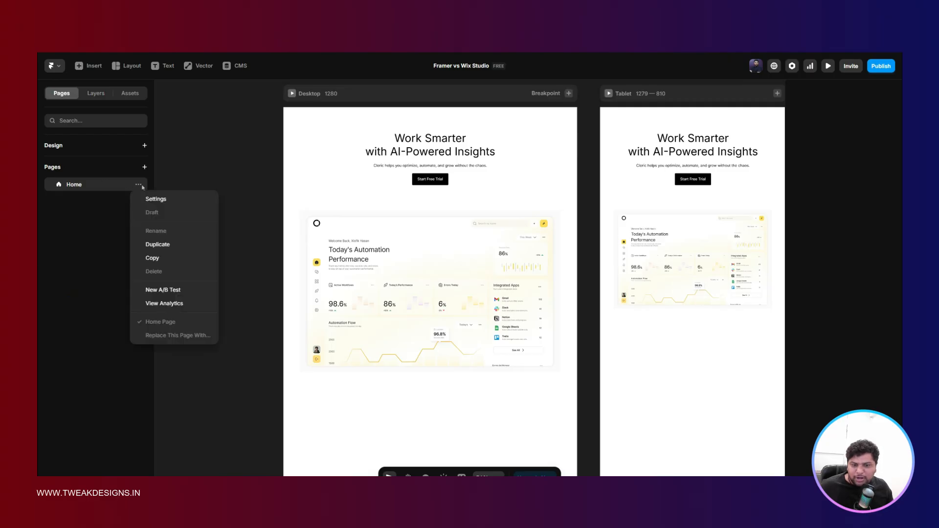
pyautogui.click(151, 199)
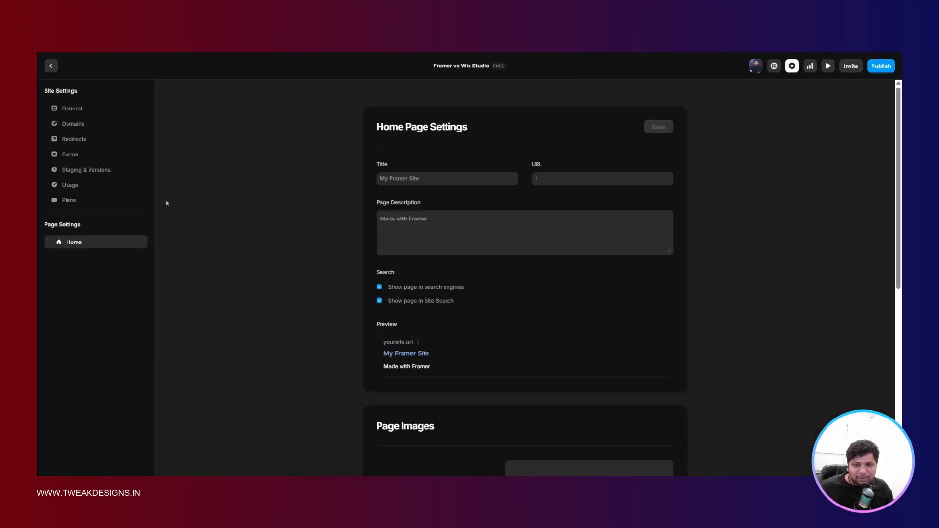
pyautogui.scroll(-8, 474, 228)
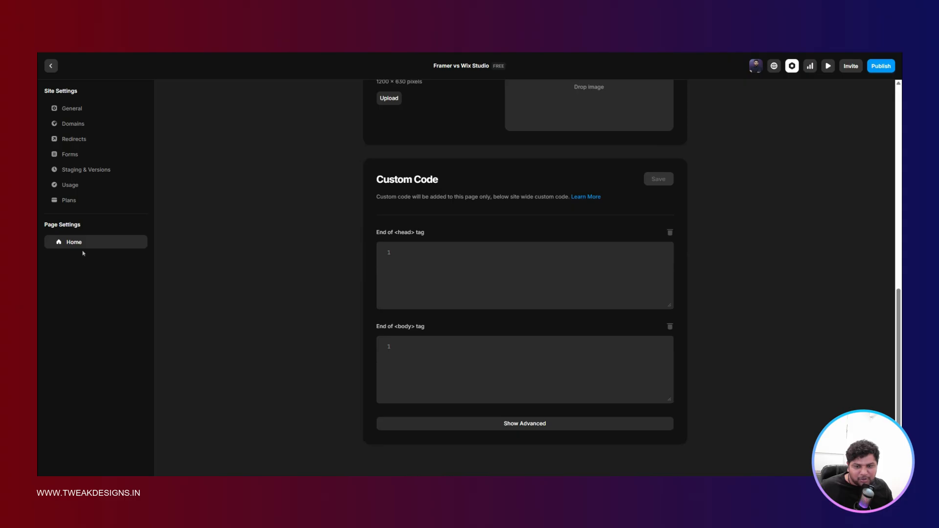
pyautogui.scroll(8, 468, 362)
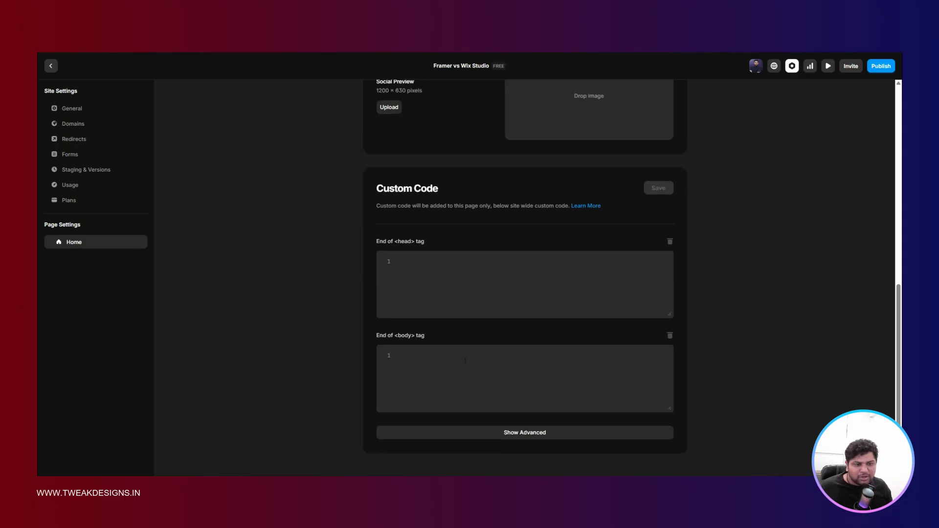
pyautogui.click(792, 65)
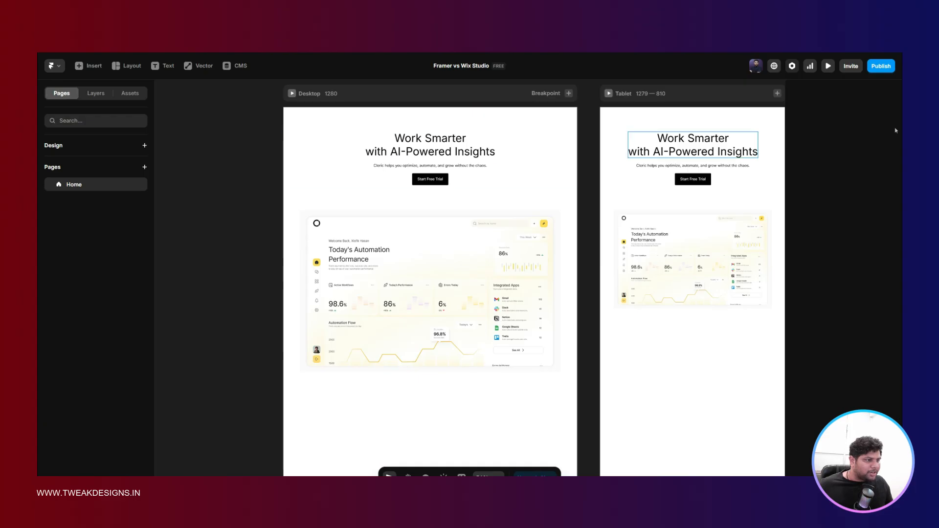
# - Open the General site settings and inspect the site-wide custom code fields for the head and body tags
pyautogui.click(792, 65)
pyautogui.scroll(-20, 542, 238)
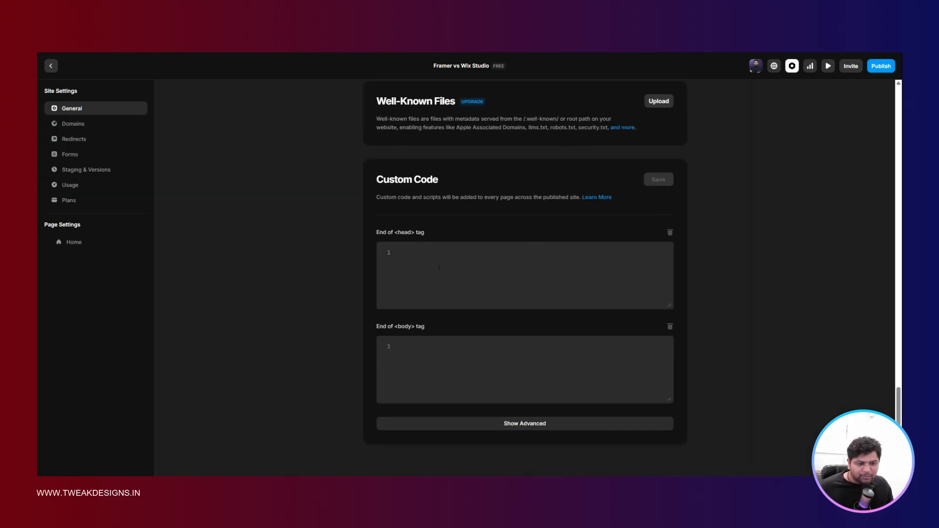
pyautogui.click(439, 267)
pyautogui.click(451, 372)
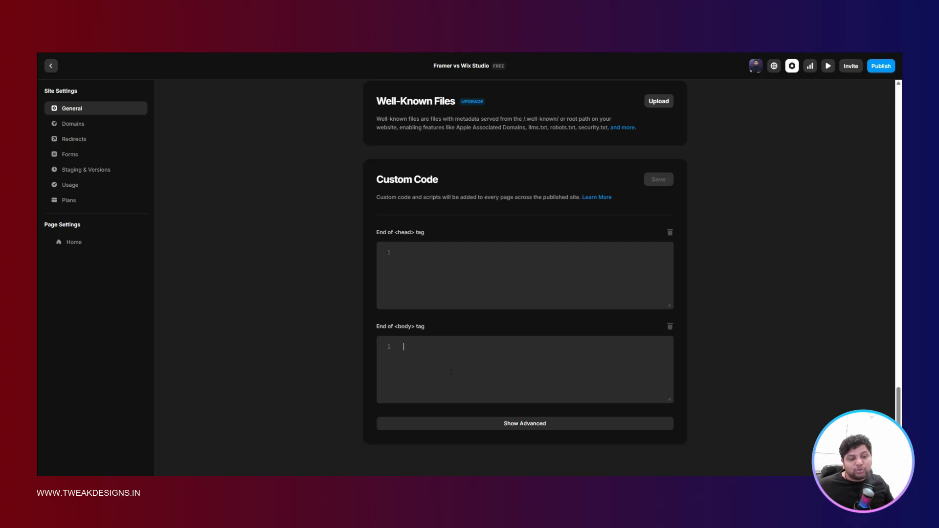
# - Inspect the Home page's own custom code fields for the end of the head and body tags
pyautogui.click(83, 245)
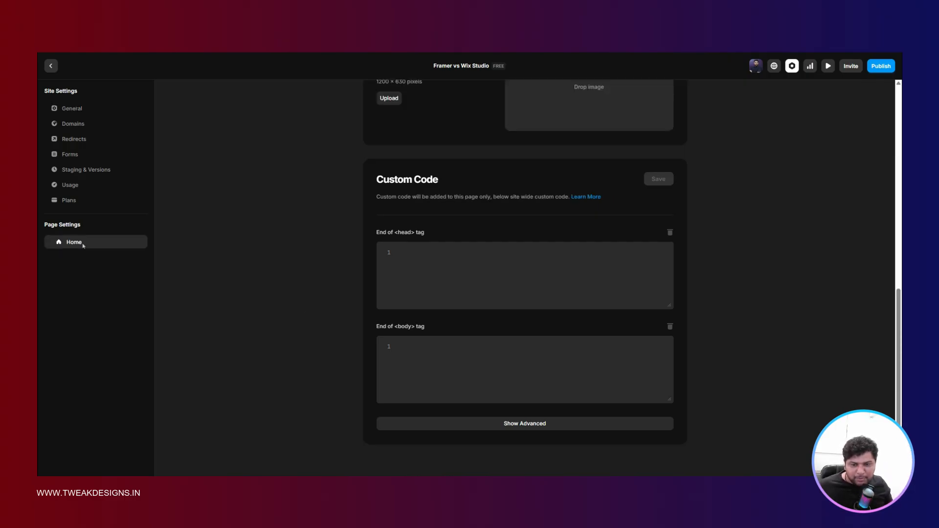
pyautogui.click(576, 293)
pyautogui.click(480, 381)
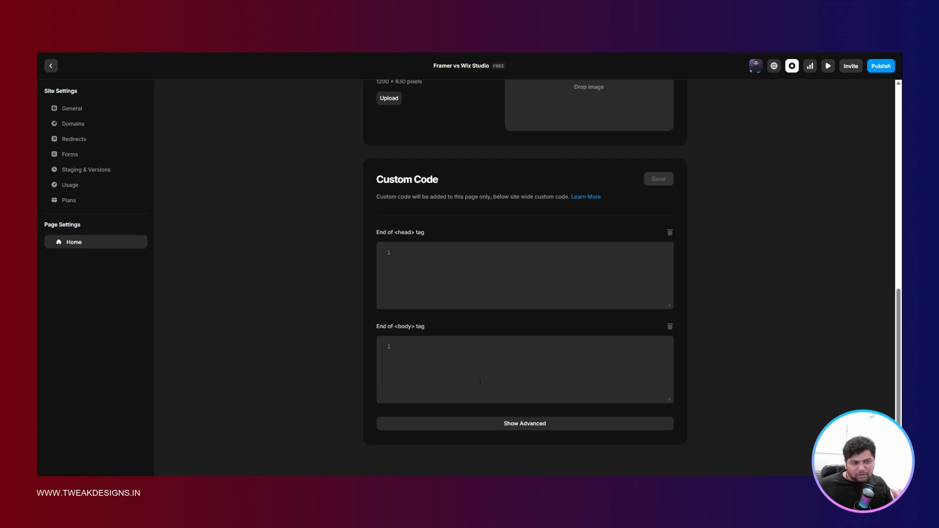
pyautogui.click(451, 306)
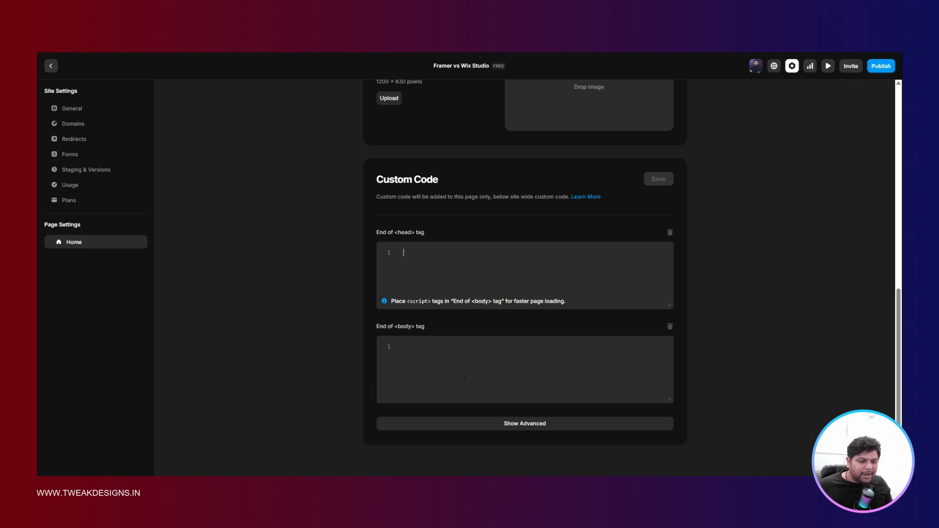
pyautogui.click(466, 383)
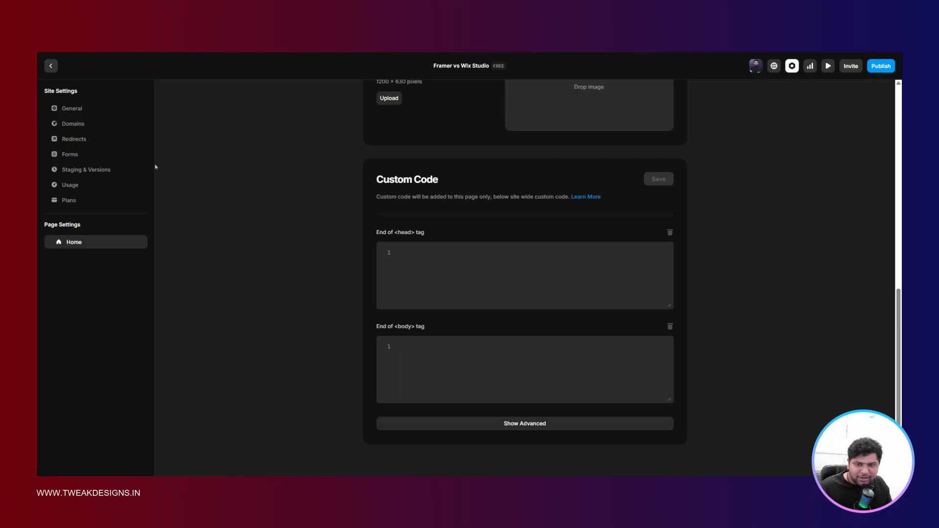
# - Revisit the site-wide custom code section in the General settings and exit to the canvas
pyautogui.click(75, 109)
pyautogui.scroll(-15, 374, 225)
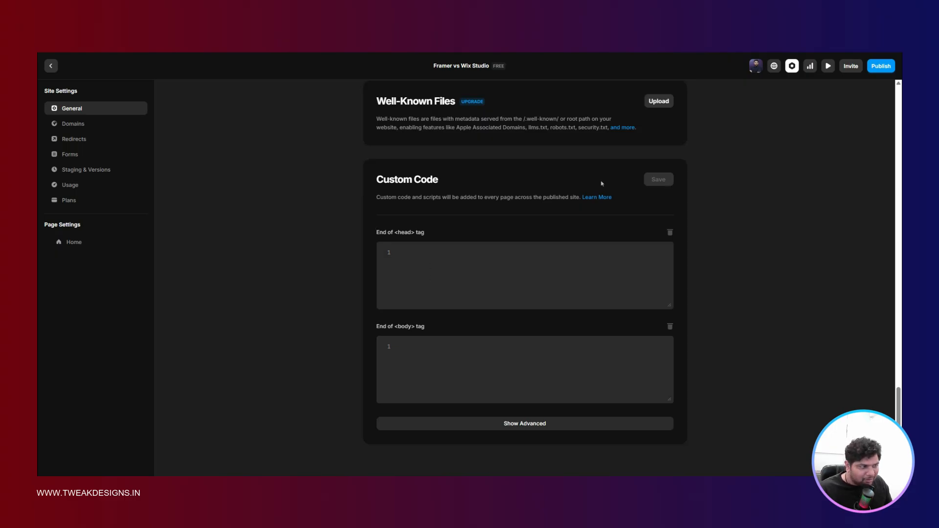
pyautogui.click(791, 65)
# - In the Framer project's assets, inspect the options for creating new code, including a code file, a folder and AI generation
pyautogui.click(131, 93)
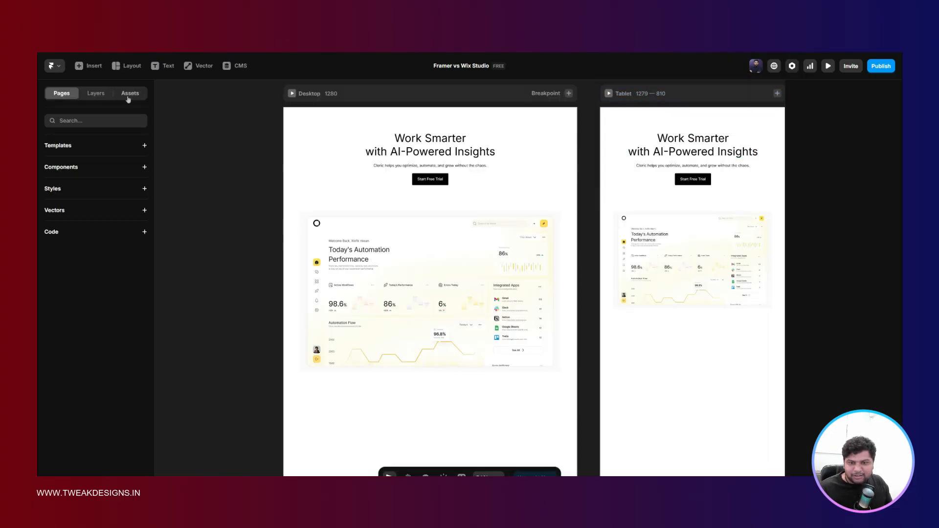
pyautogui.rightClick(66, 235)
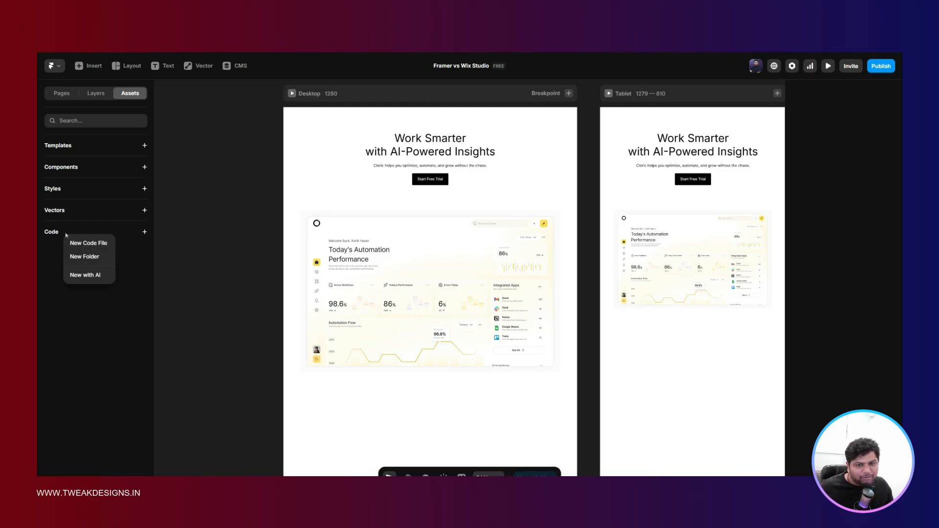
pyautogui.click(188, 167)
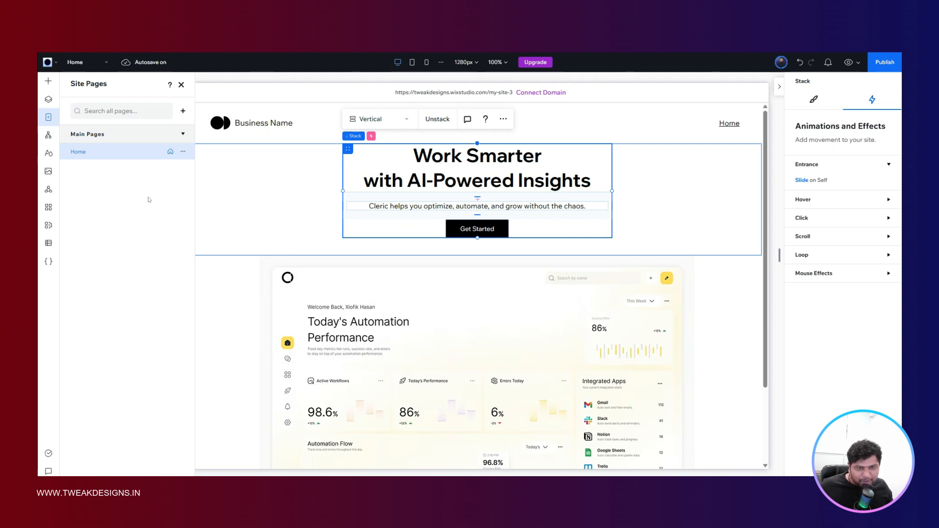
# - In Wix Studio, start coding for the site so that the Home page's code editor opens
pyautogui.click(53, 262)
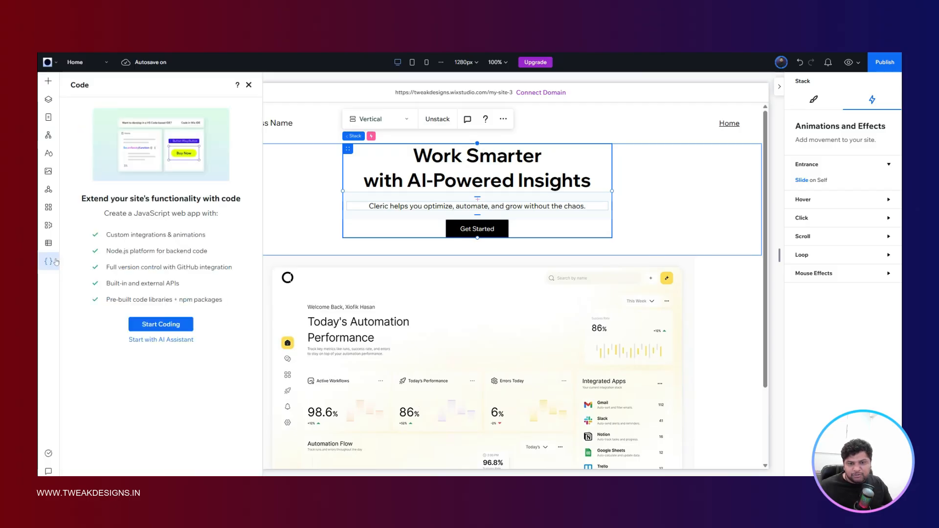
pyautogui.click(159, 325)
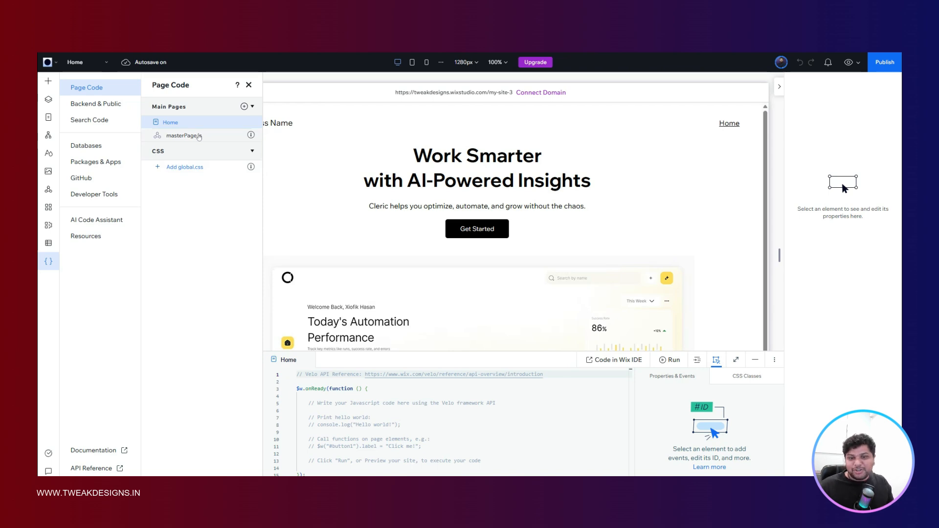
# - Look through the code sections from Backend & Public, Databases and Packages & Apps to Developer Tools, AI Code Assistant and Resources, and close them
pyautogui.click(99, 104)
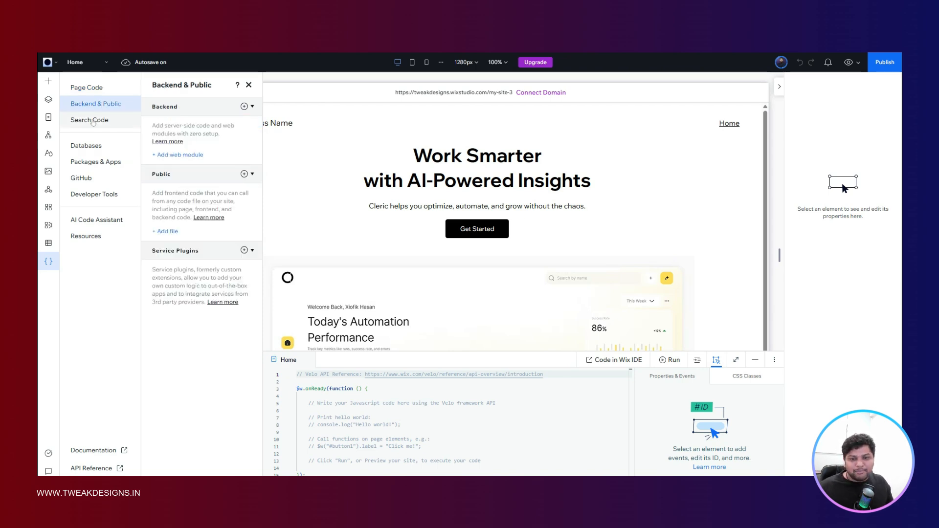
pyautogui.click(82, 147)
pyautogui.click(89, 161)
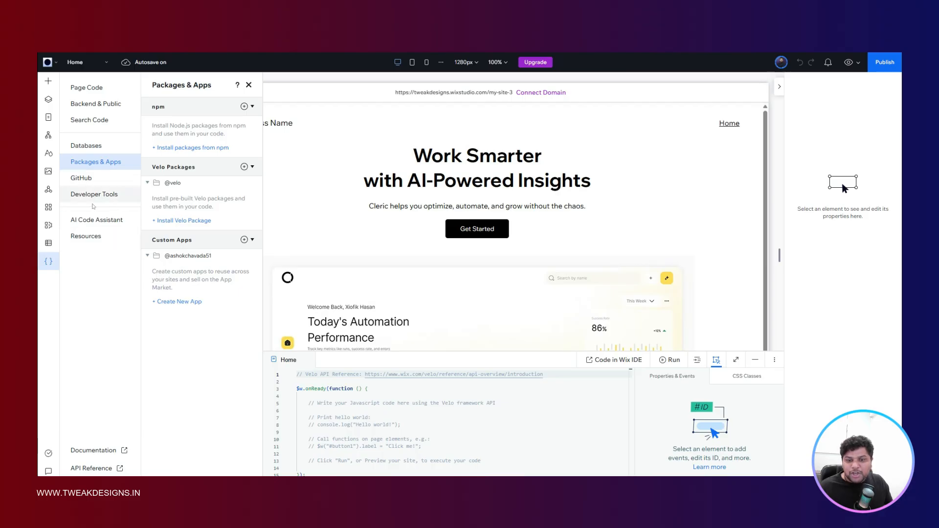
pyautogui.click(96, 202)
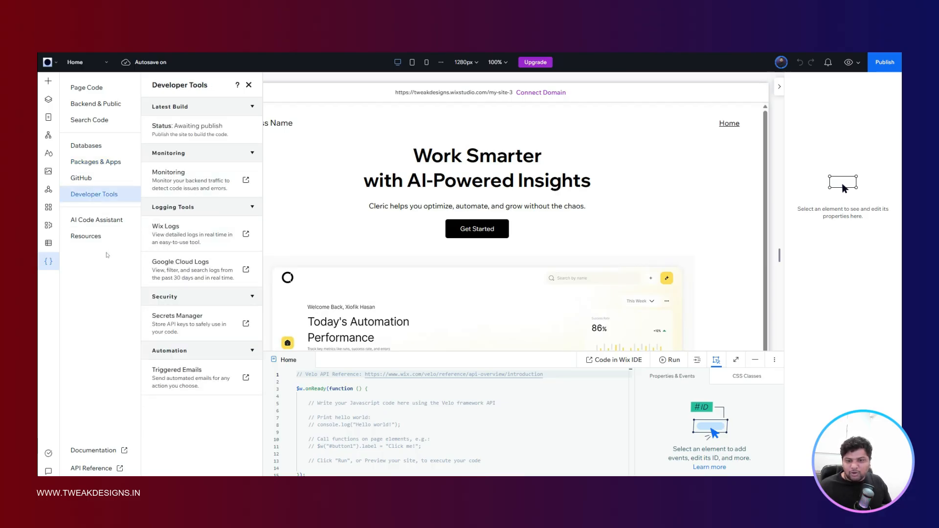
pyautogui.click(97, 219)
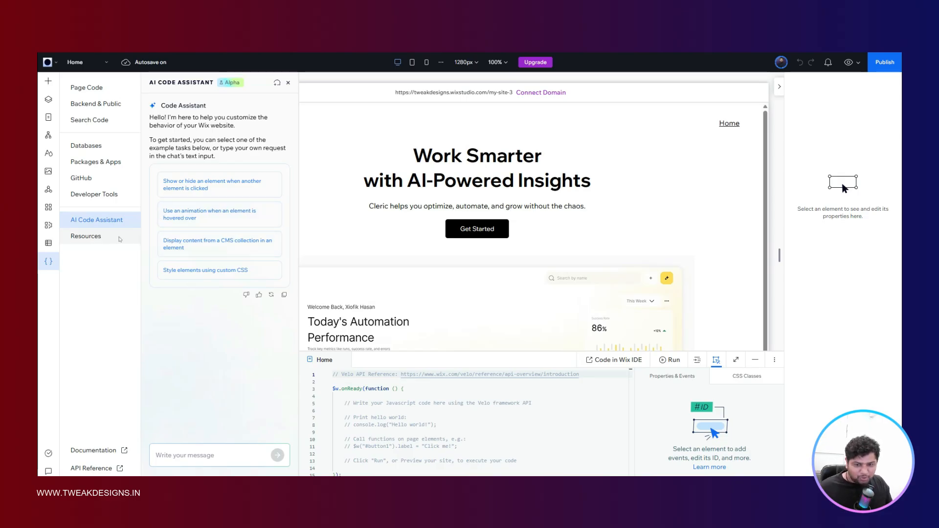
pyautogui.click(120, 239)
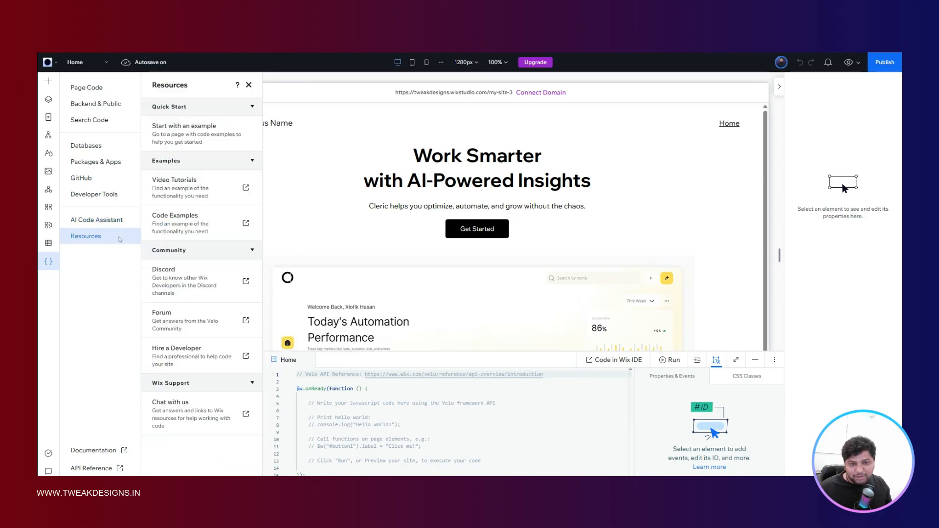
pyautogui.click(250, 87)
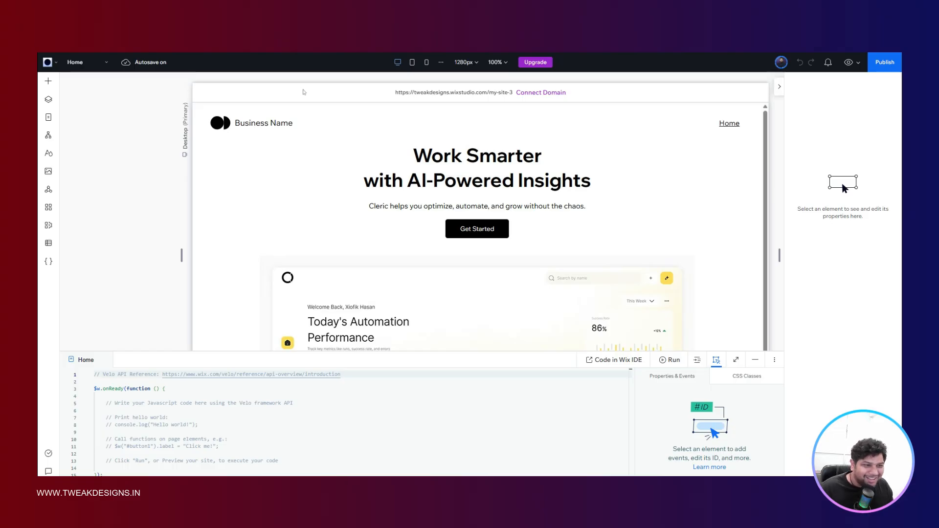
# - Open the pricing plans of both platforms: Framer's from its site settings and Wix Studio's upgrade plans from the domain connection page
pyautogui.click(559, 97)
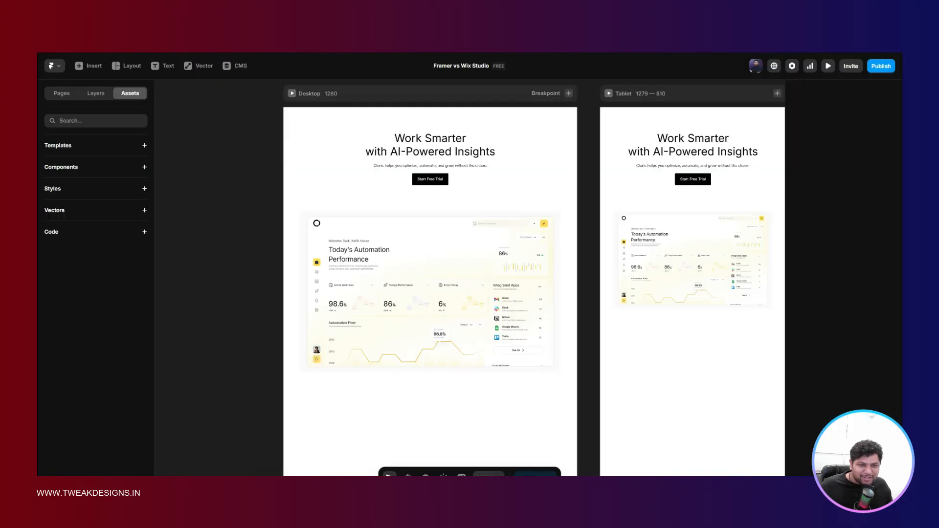
pyautogui.click(792, 66)
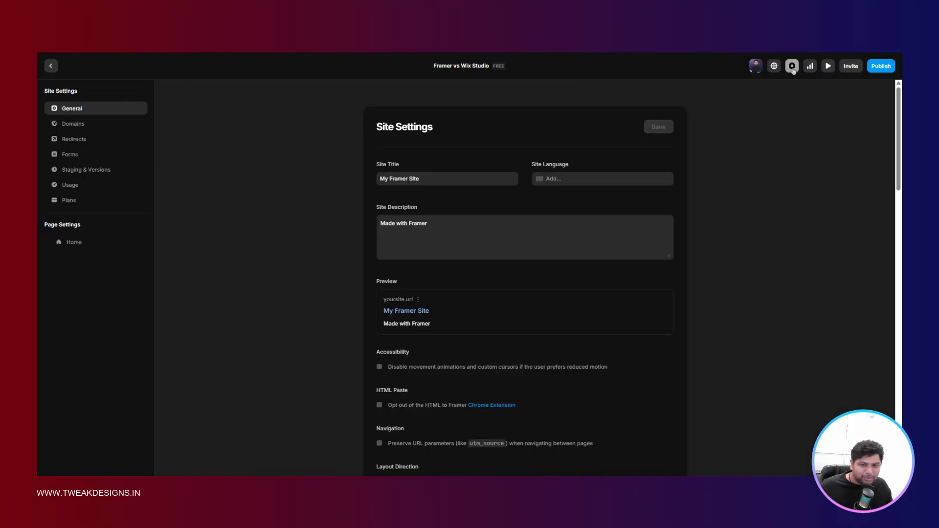
pyautogui.click(139, 198)
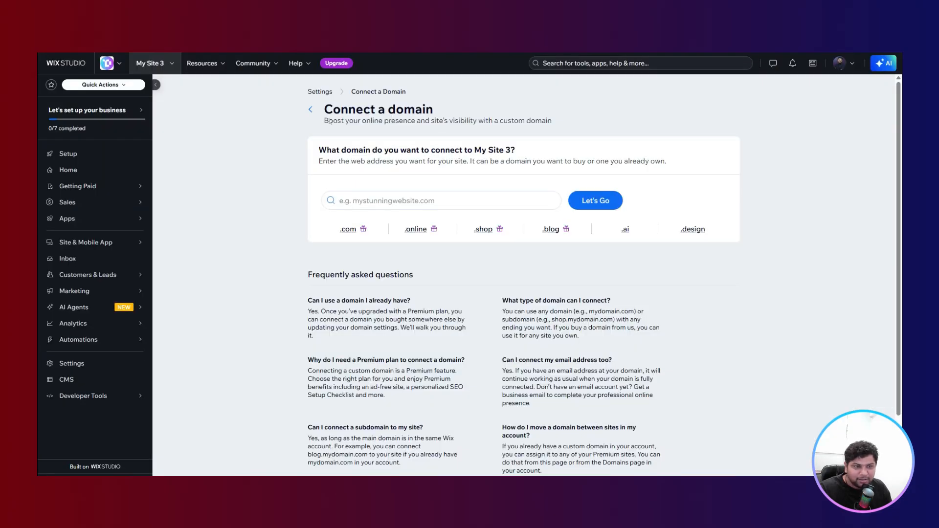
pyautogui.click(336, 64)
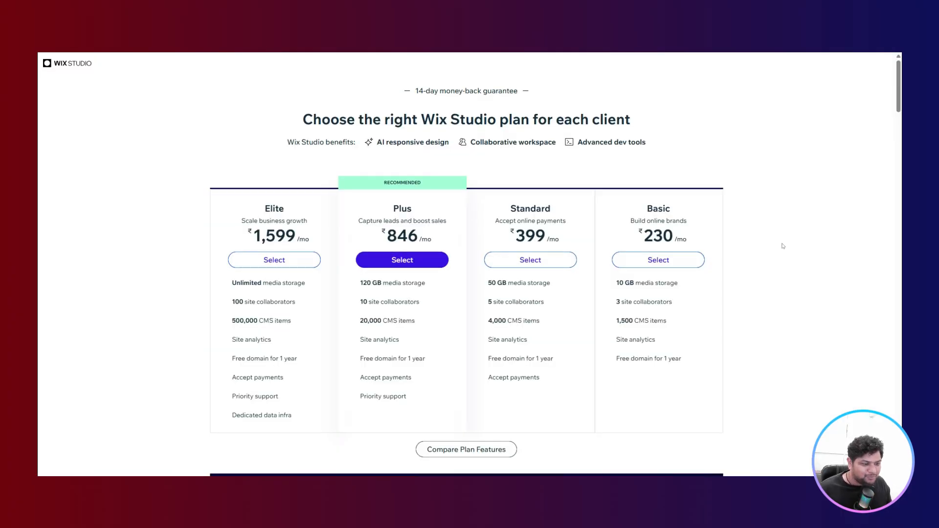
# - Compare the monthly price of Wix Studio's Basic plan with Framer's Basic plan and check the Wix plan's media storage
pyautogui.scroll(-2, 782, 246)
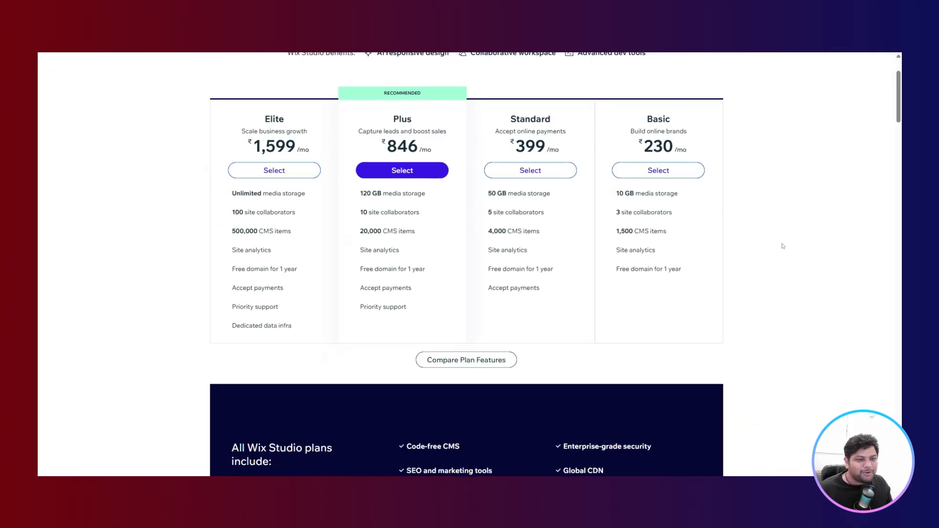
pyautogui.scroll(2, 782, 246)
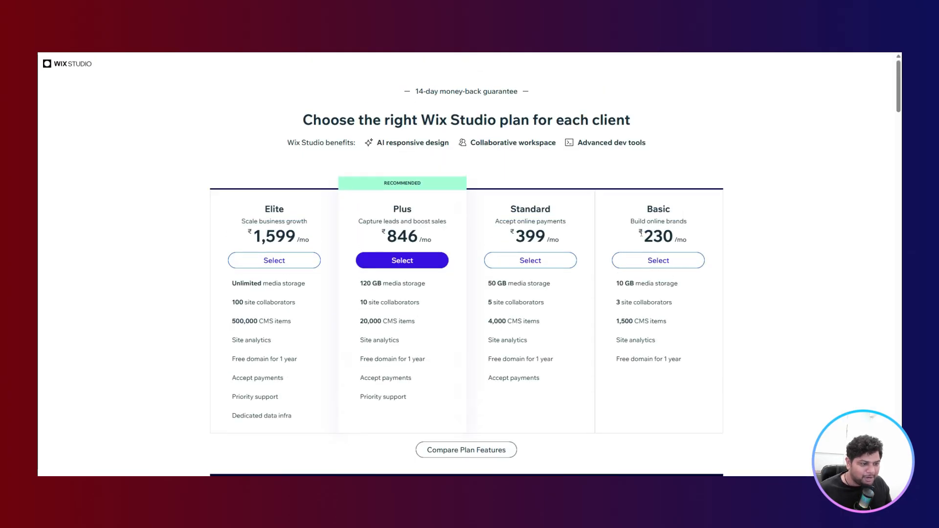
pyautogui.moveTo(642, 233); pyautogui.dragTo(677, 230)
pyautogui.hotkey('alt', 'Tab')
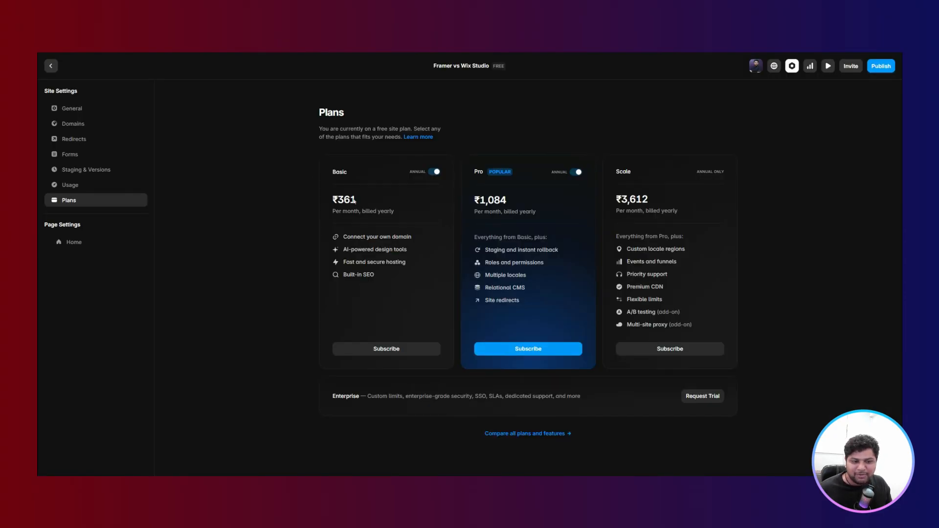
pyautogui.hotkey('alt', 'Tab')
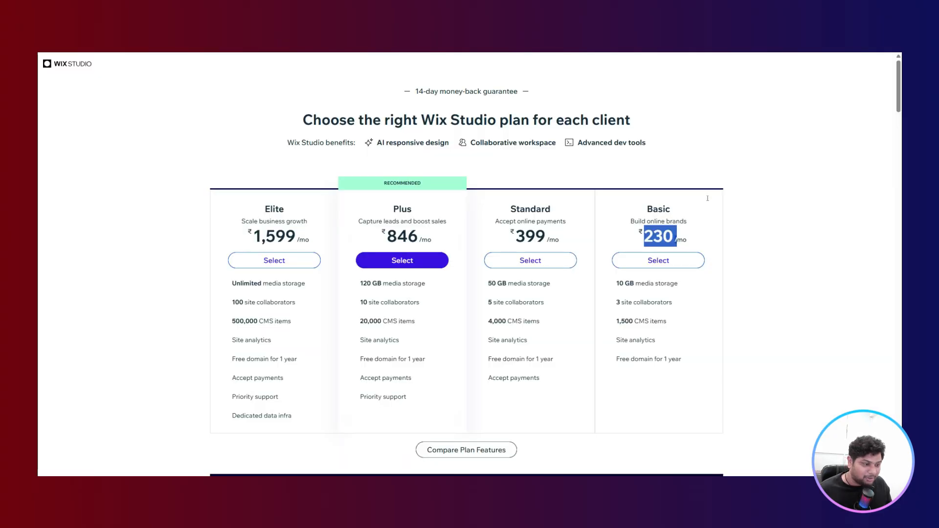
pyautogui.click(646, 284)
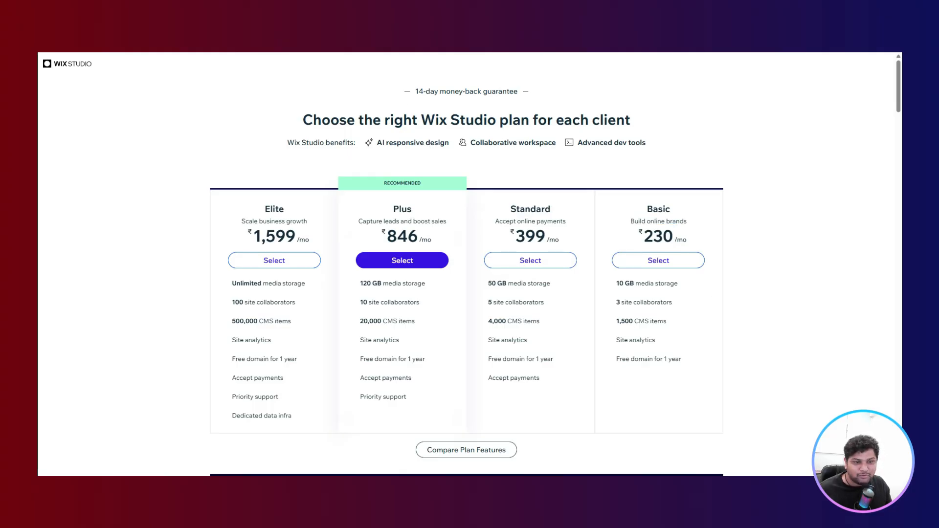
# - Examine the monthly prices of Wix Studio's Elite and Plus plans and the media storage included in Plus
pyautogui.hotkey('alt', 'Tab')
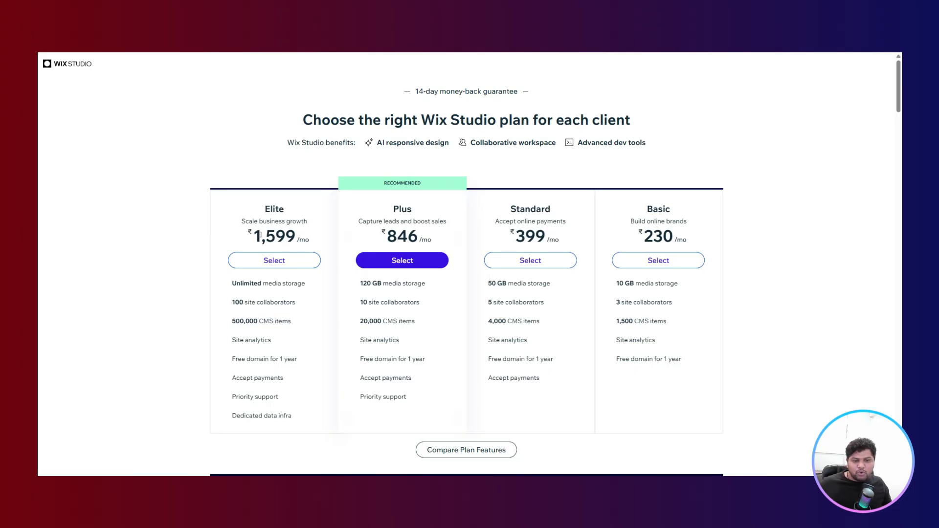
pyautogui.moveTo(252, 236); pyautogui.dragTo(303, 242)
pyautogui.click(397, 230)
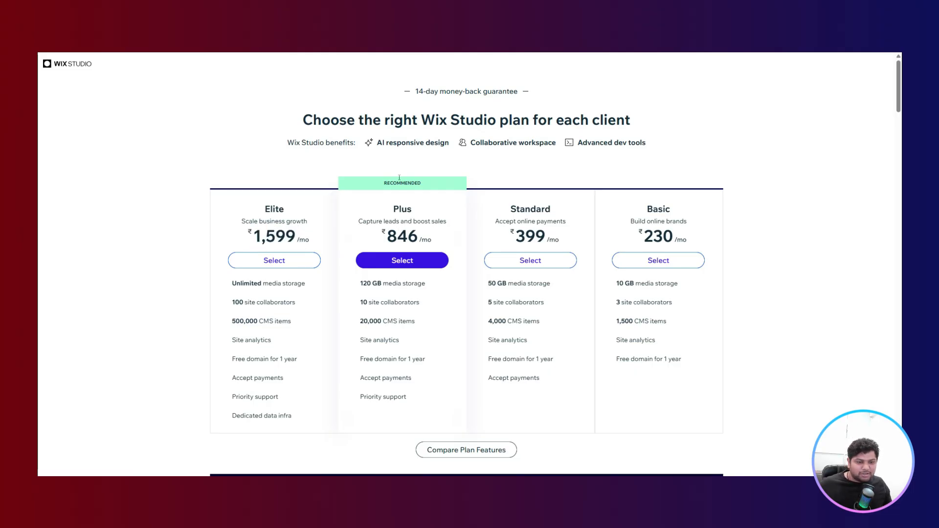
pyautogui.moveTo(387, 236); pyautogui.dragTo(419, 240)
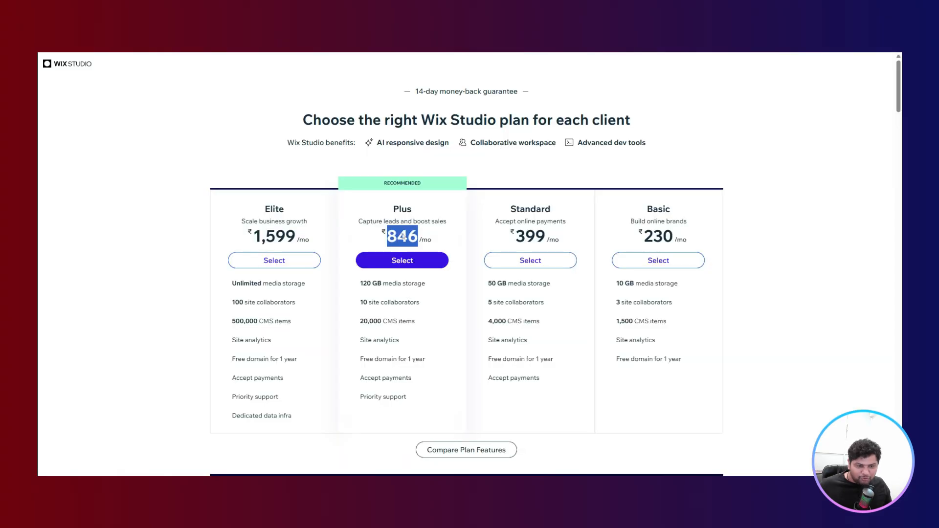
pyautogui.scroll(-1, 396, 285)
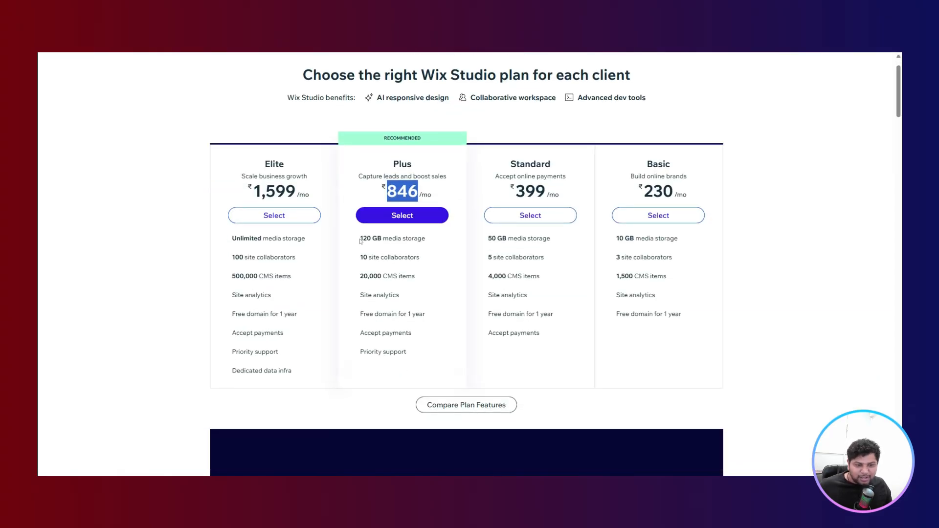
pyautogui.moveTo(359, 239); pyautogui.dragTo(421, 246)
pyautogui.click(384, 235)
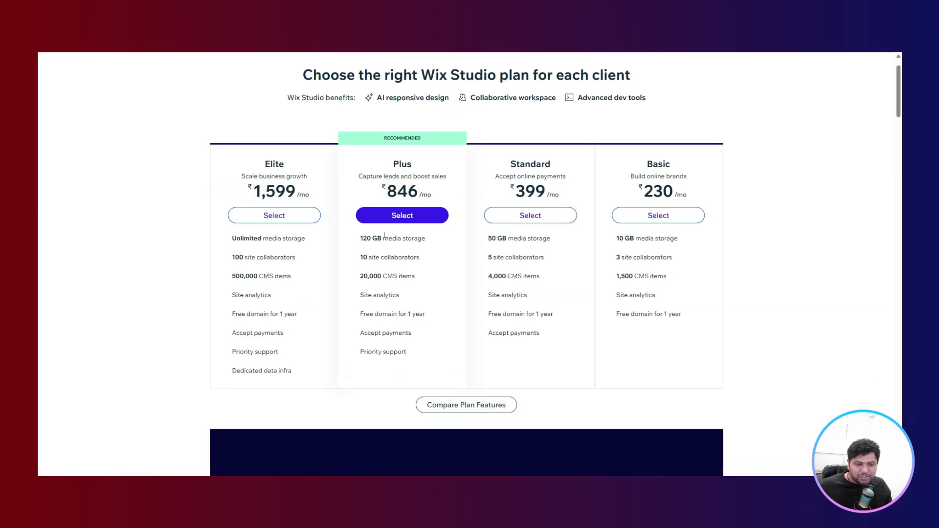